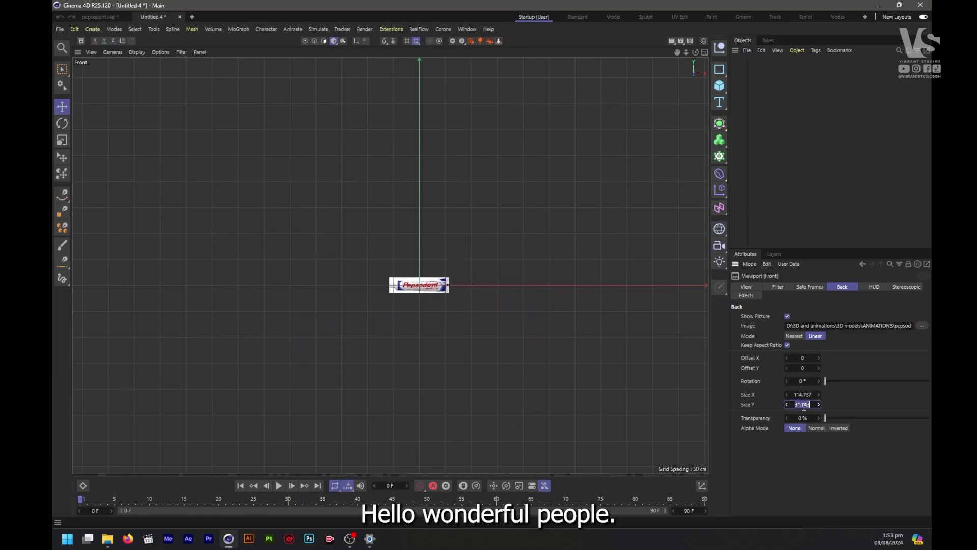
# Set the front view background image's Size Y to 30
pyautogui.write('3')
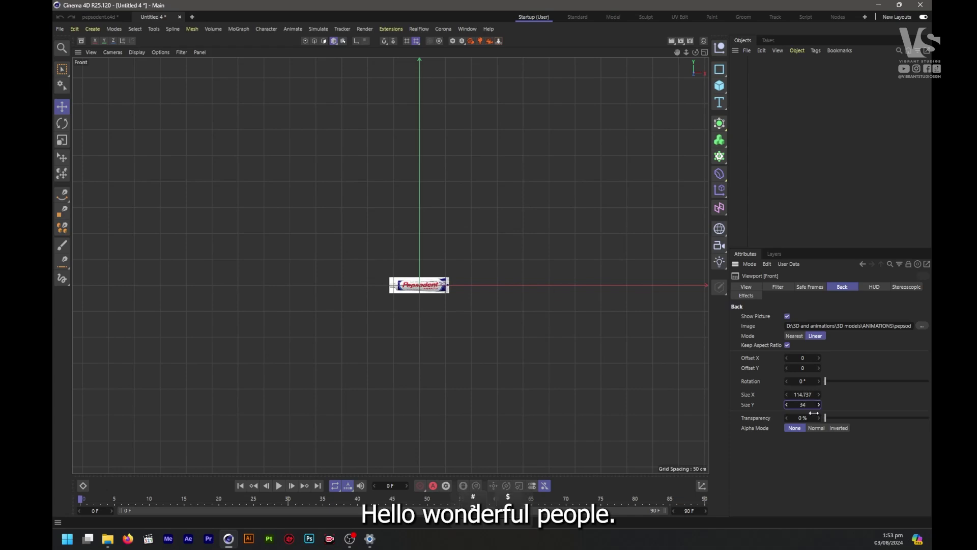
pyautogui.write('0')
pyautogui.press('Return')
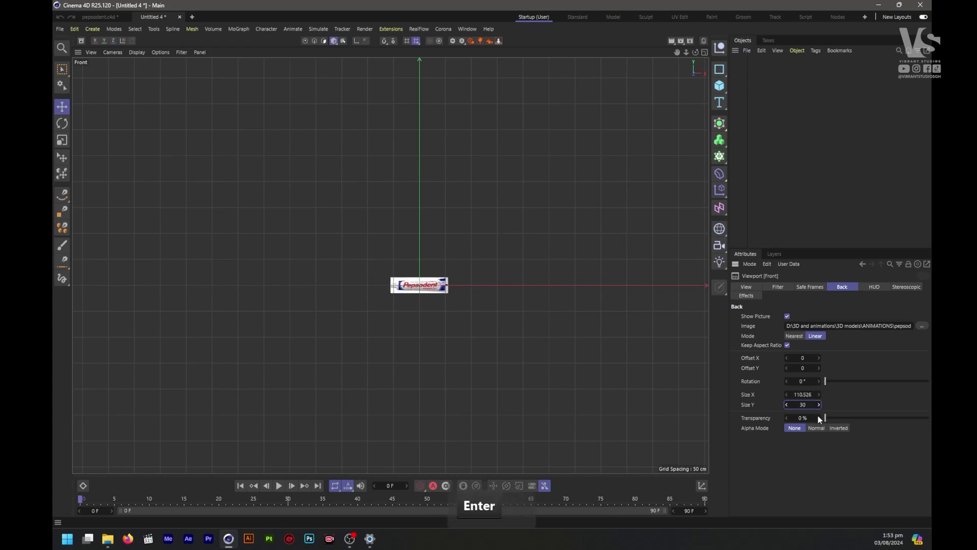
# Add a cylinder oriented along +X with a radius of 10 cm
pyautogui.click(725, 85)
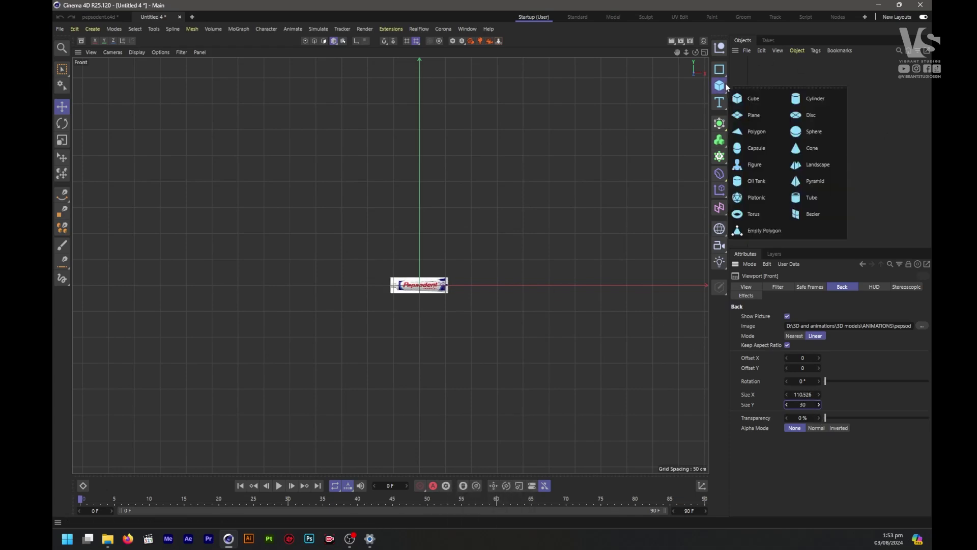
pyautogui.click(815, 102)
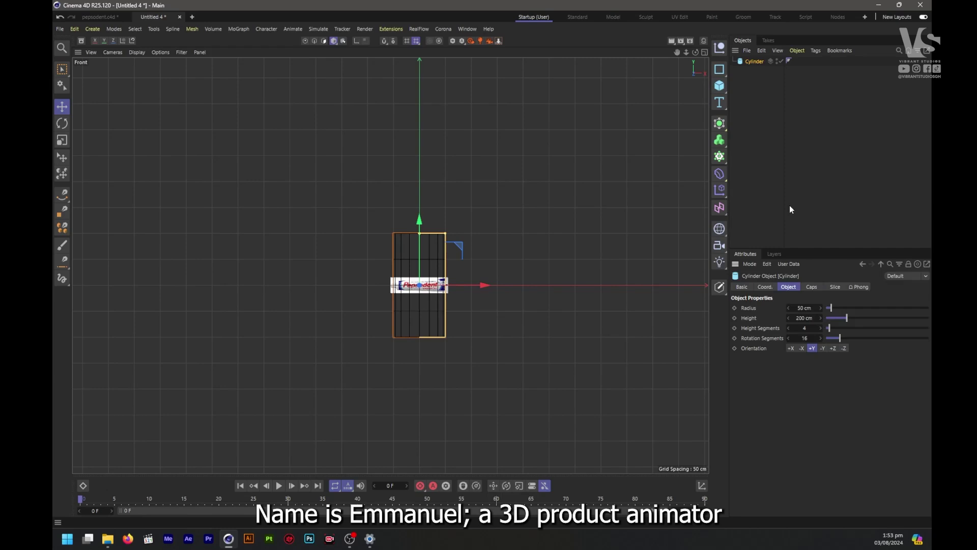
pyautogui.click(791, 348)
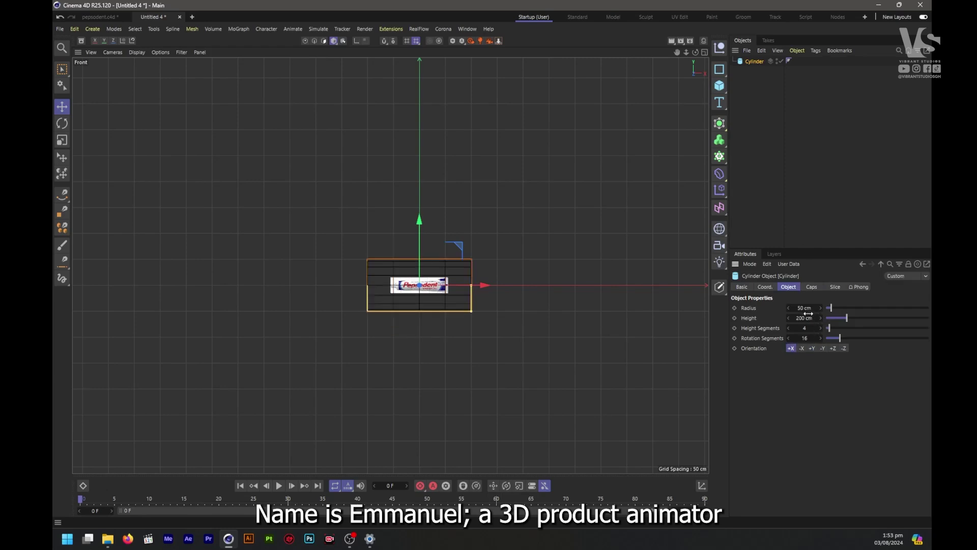
pyautogui.moveTo(820, 308); pyautogui.dragTo(820, 326)
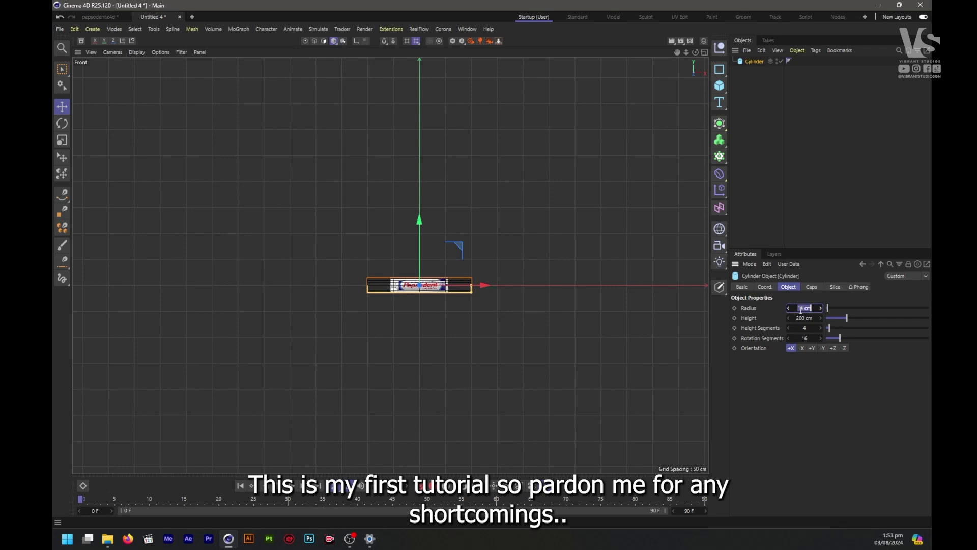
pyautogui.press('BackSpace')
pyautogui.write('10')
pyautogui.press('Return')
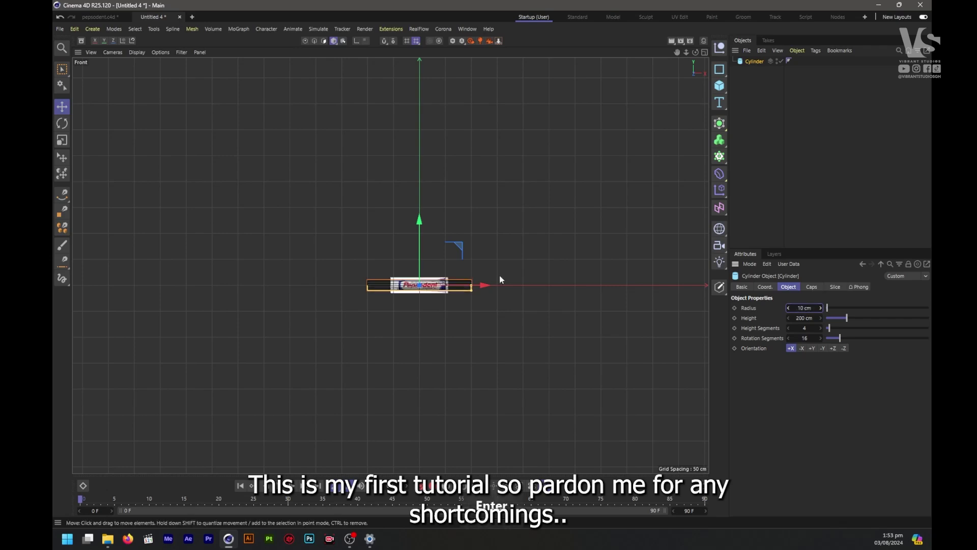
# Shorten the cylinder's height to about 110 cm so it matches the length of the toothpaste reference image
pyautogui.scroll(3, 427, 299)
pyautogui.scroll(3, 490, 273)
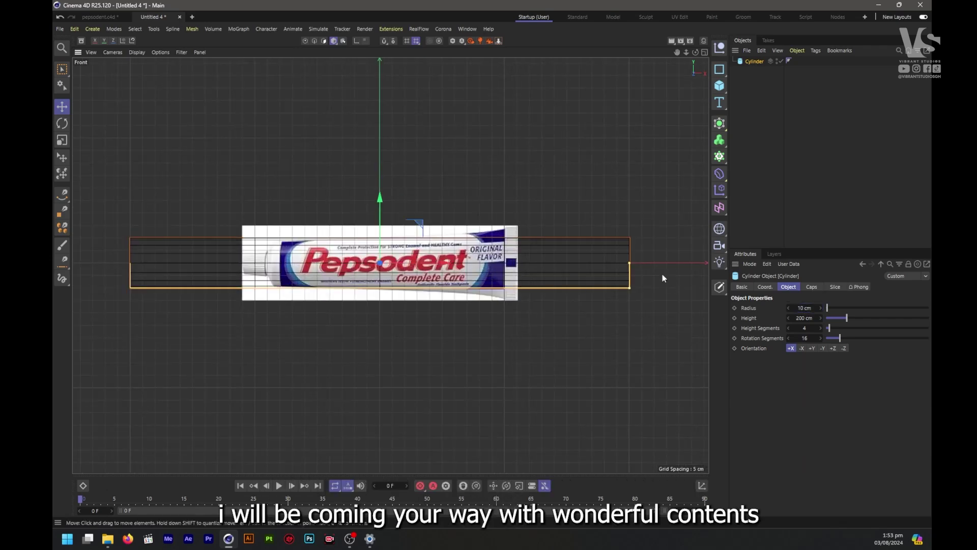
pyautogui.moveTo(630, 264); pyautogui.dragTo(517, 265)
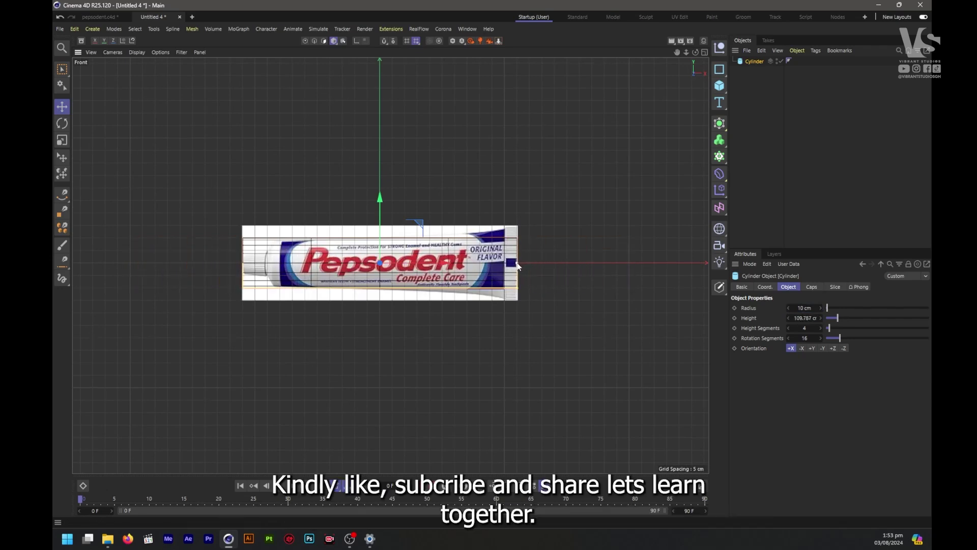
# Set the cylinder to 1 height segment and 8 rotation segments
pyautogui.click(808, 328)
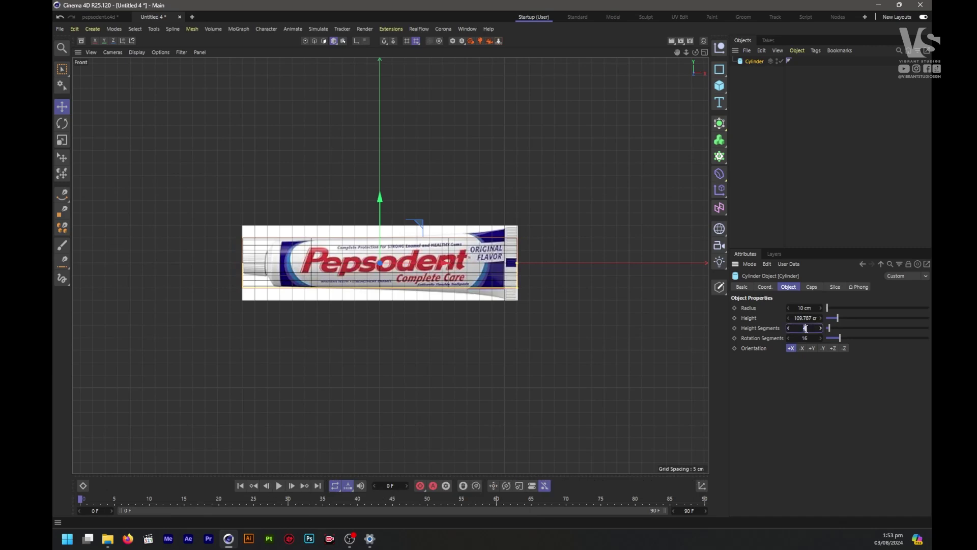
pyautogui.write('4')
pyautogui.press('Return')
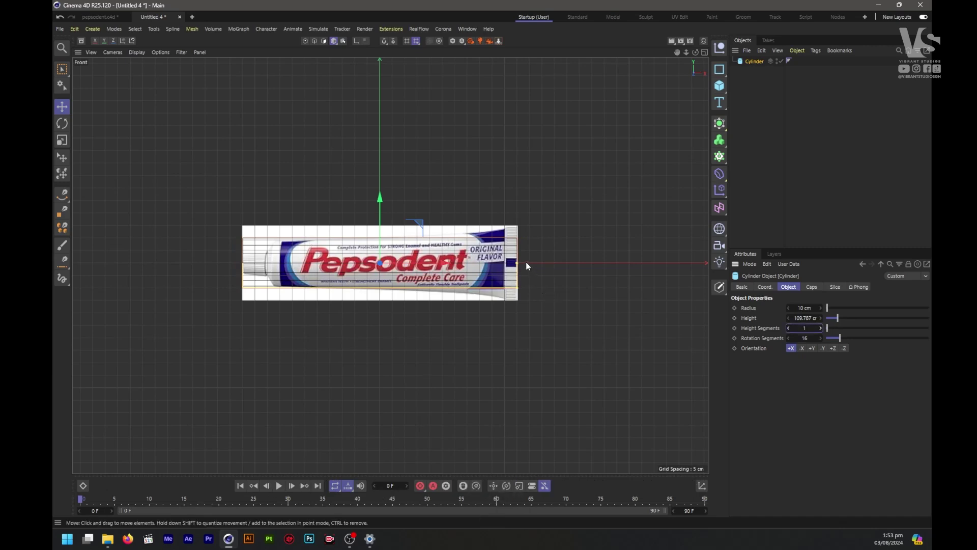
pyautogui.click(803, 338)
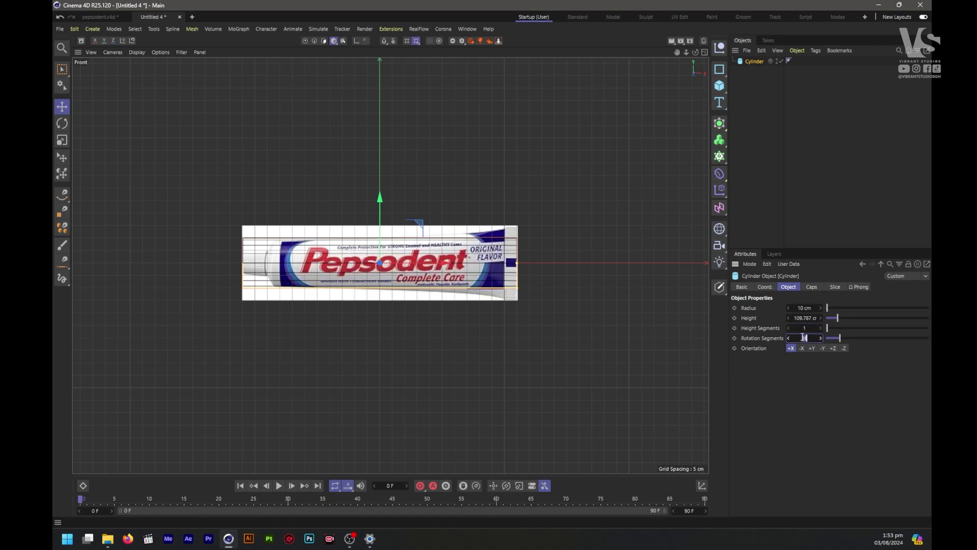
pyautogui.write('8')
pyautogui.press('Return')
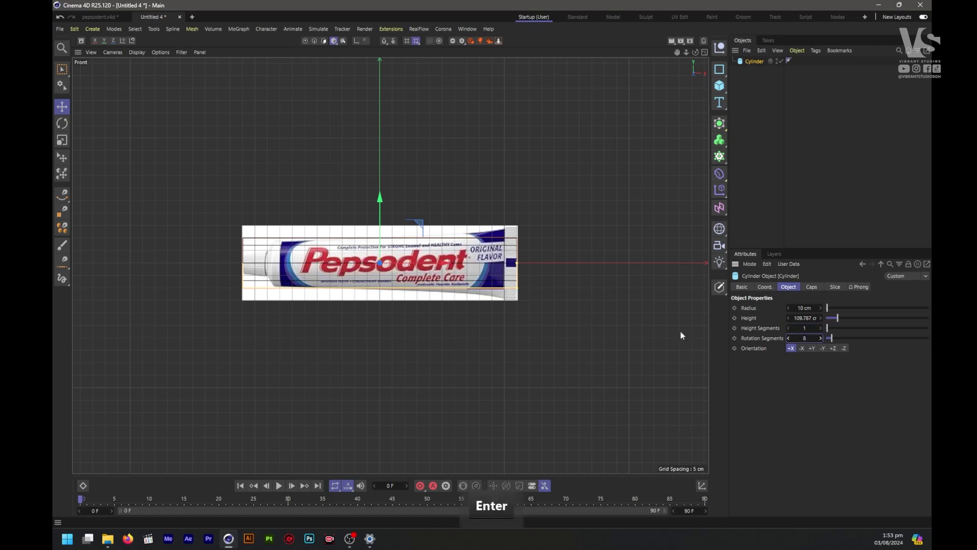
# Make the cylinder an editable polygon object
pyautogui.scroll(3, 545, 262)
pyautogui.press('c')
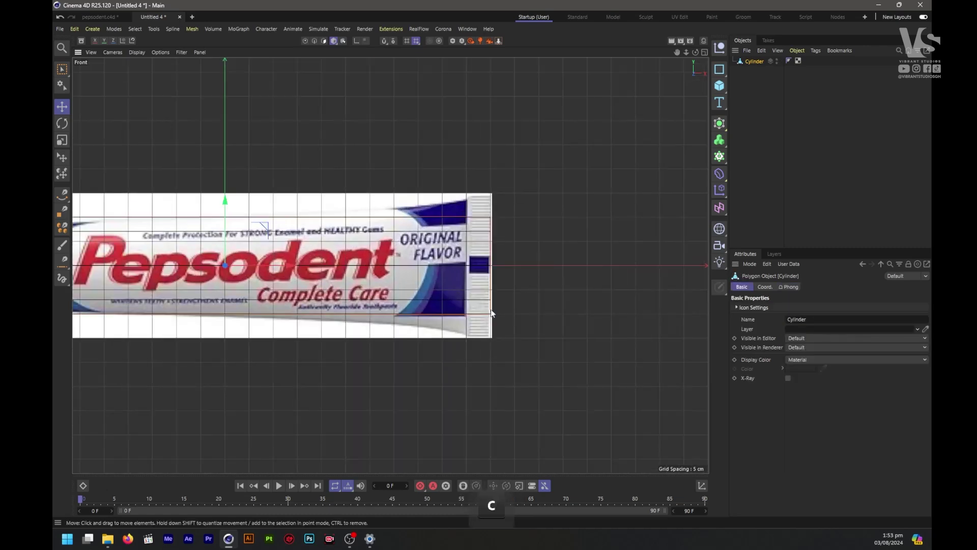
pyautogui.scroll(3, 490, 313)
pyautogui.scroll(-3, 490, 313)
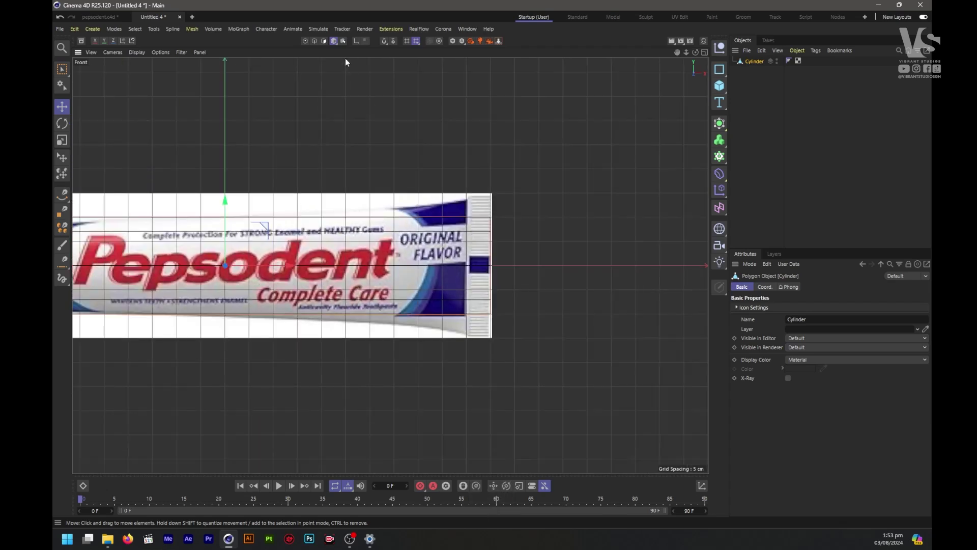
# Switch to point editing and set the background image's transparency to 92%
pyautogui.click(305, 41)
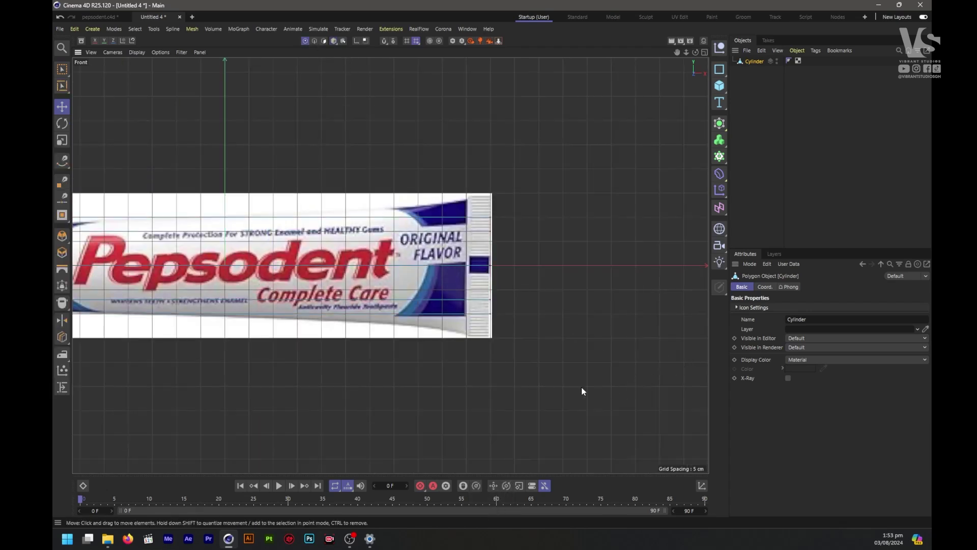
pyautogui.hotkey('shift', 'v')
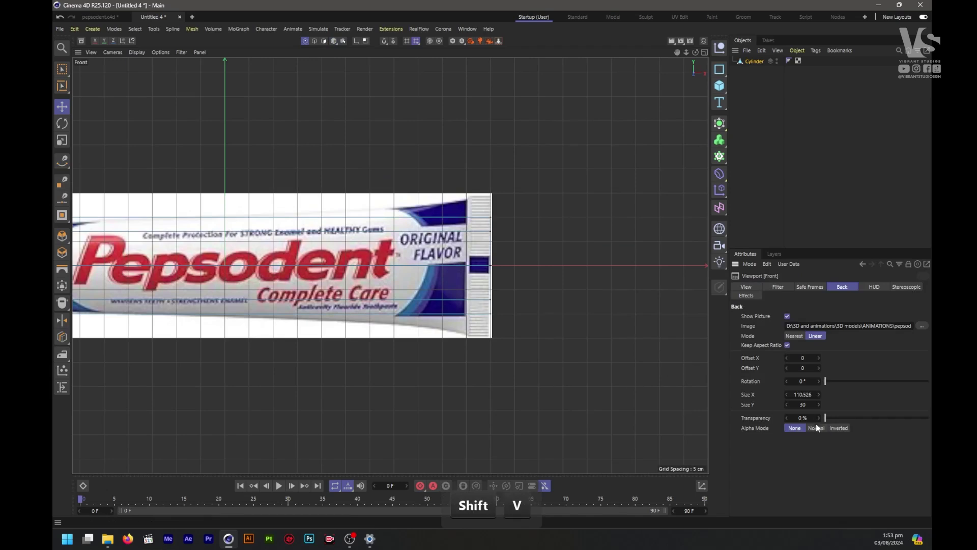
pyautogui.moveTo(826, 417); pyautogui.dragTo(923, 418)
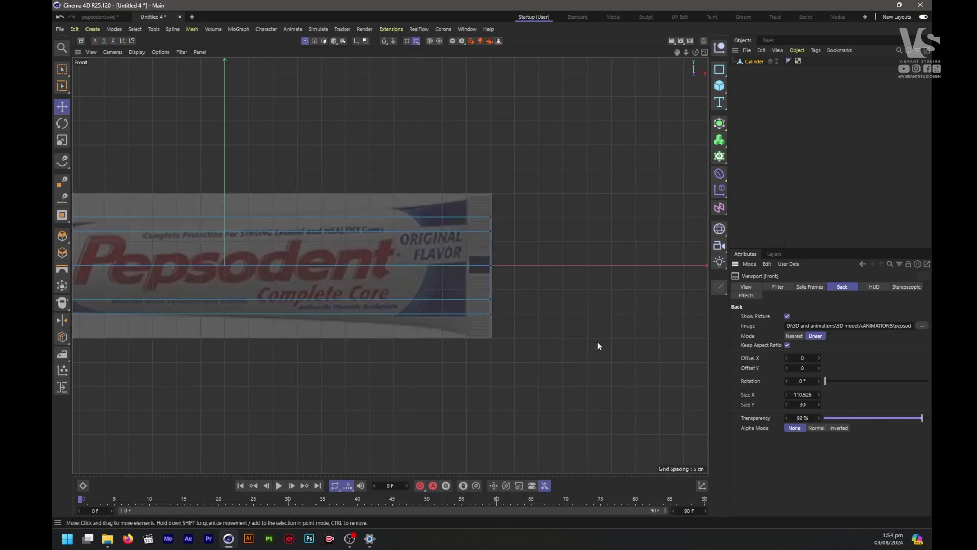
# Rectangle-select the points at the tube's crimped end and scale them along Y to the height of the reference image
pyautogui.scroll(-1, 582, 338)
pyautogui.scroll(-1, 430, 279)
pyautogui.press('space')
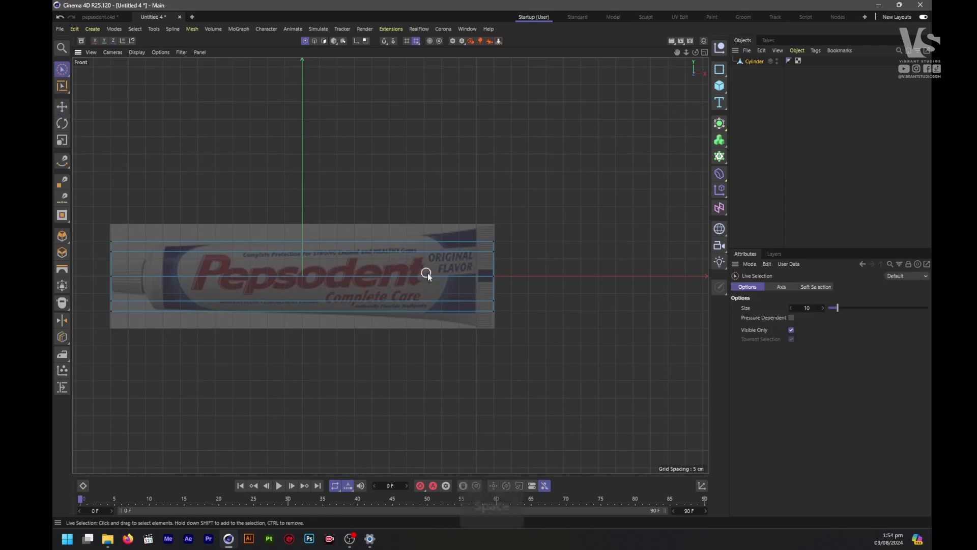
pyautogui.scroll(1, 475, 258)
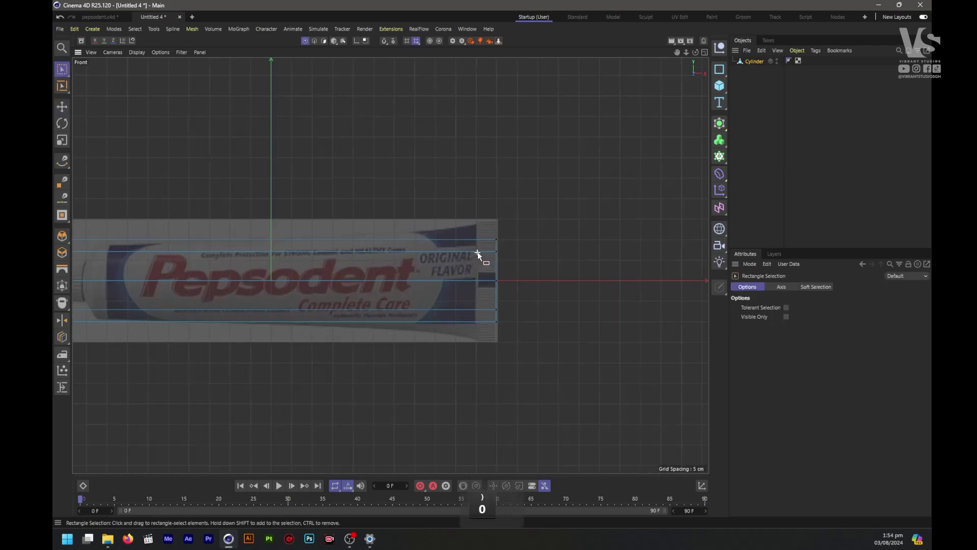
pyautogui.press('0')
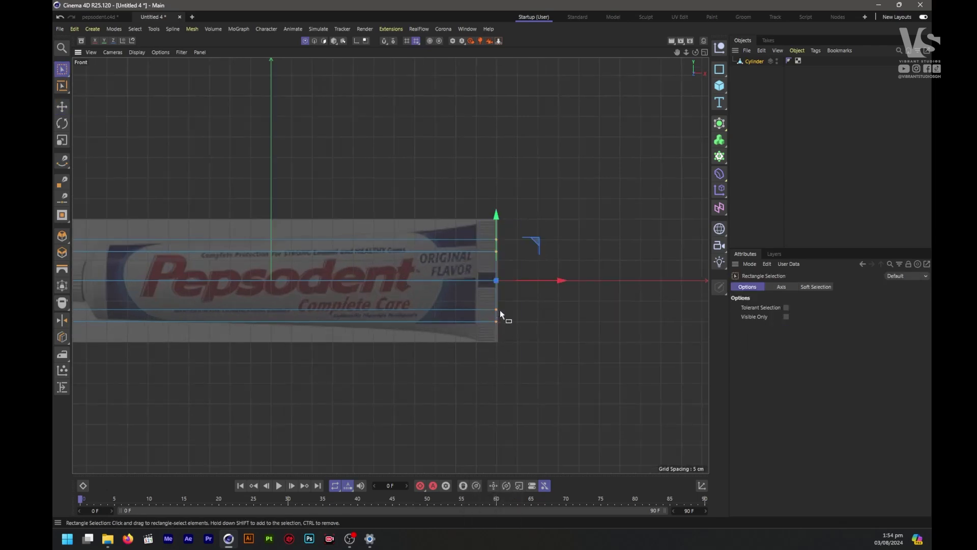
pyautogui.press('t')
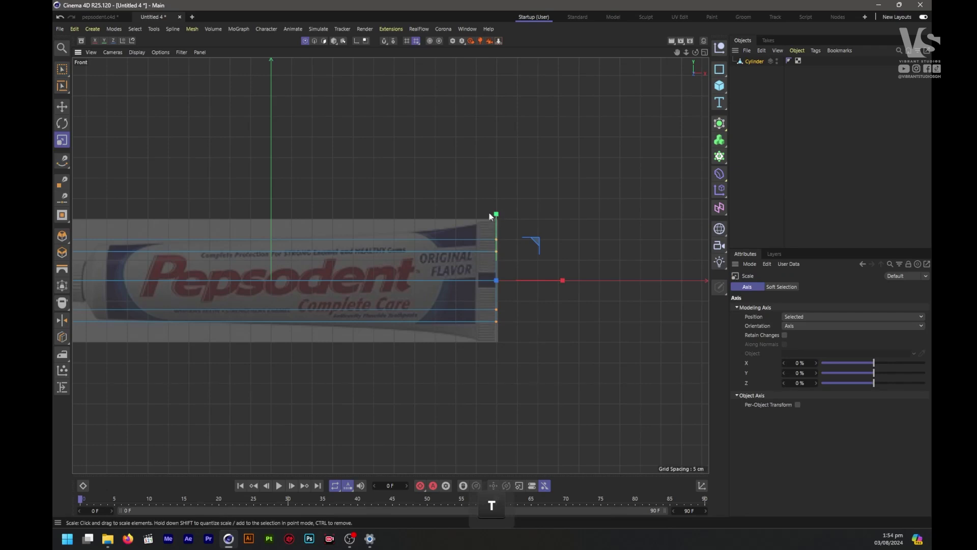
pyautogui.moveTo(496, 214); pyautogui.dragTo(497, 186)
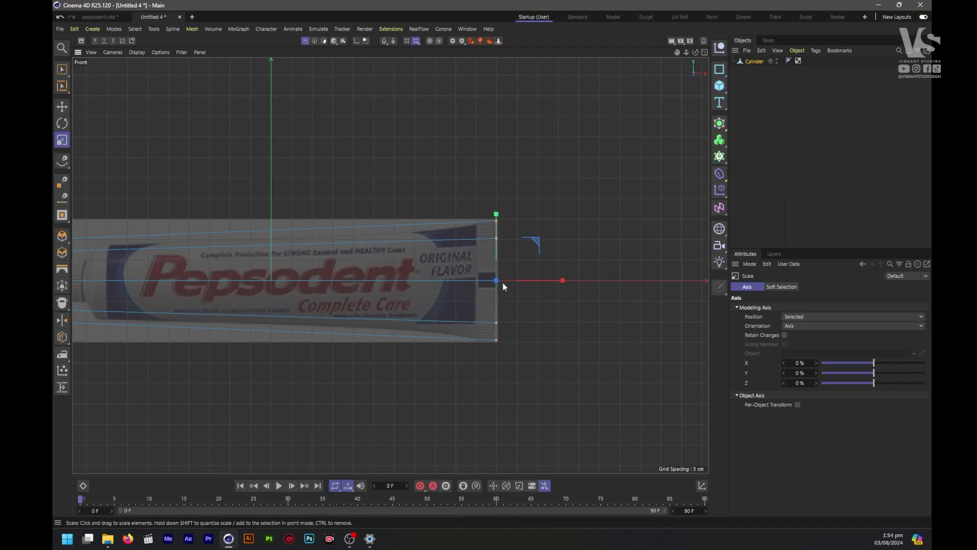
# Scale the crimped-end points along Z in the top view until that end is nearly flat
pyautogui.scroll(-1, 503, 290)
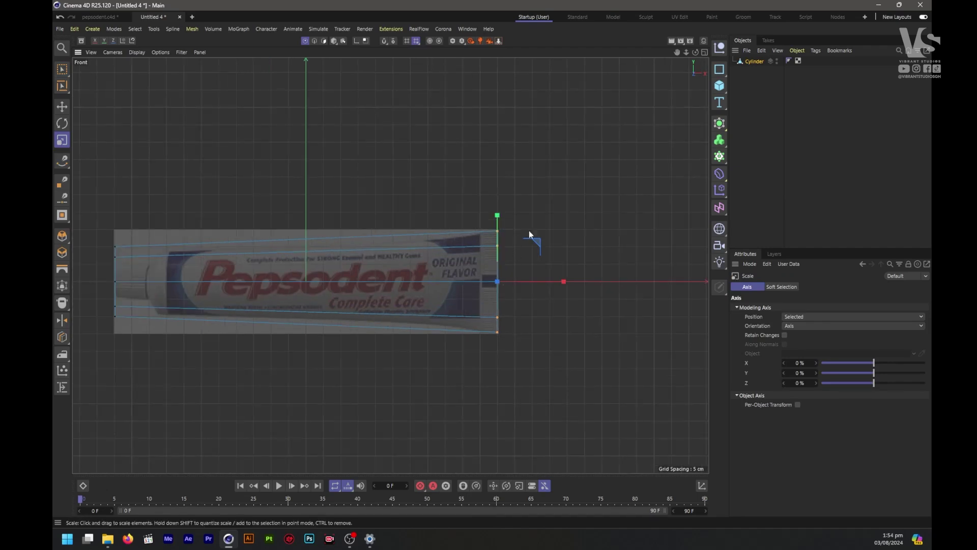
pyautogui.middleClick(552, 224)
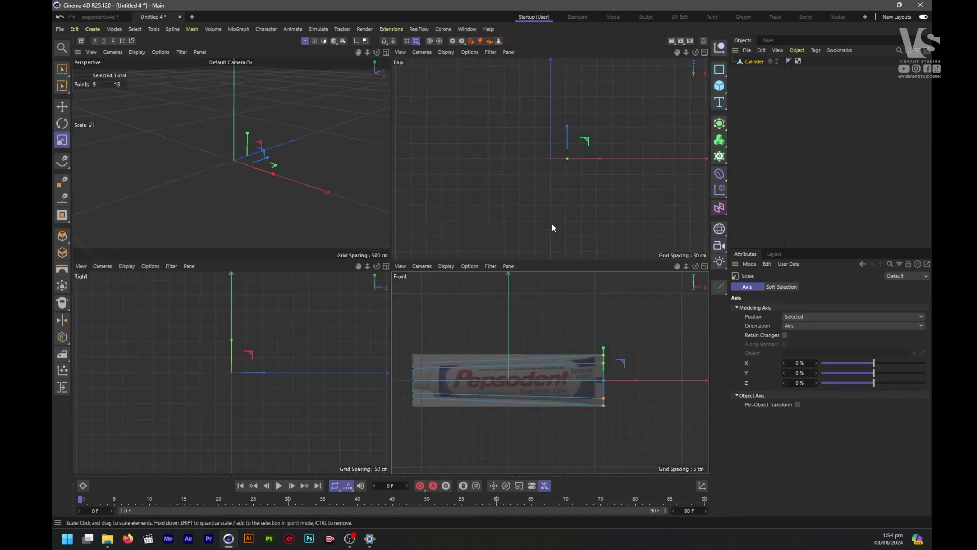
pyautogui.middleClick(576, 148)
pyautogui.scroll(4, 408, 277)
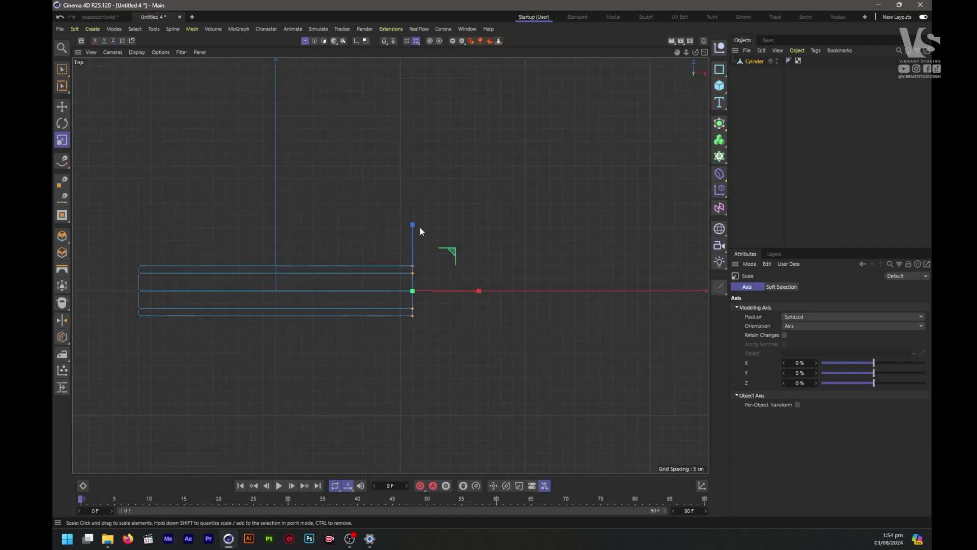
pyautogui.moveTo(413, 228); pyautogui.dragTo(406, 290)
pyautogui.scroll(5, 406, 294)
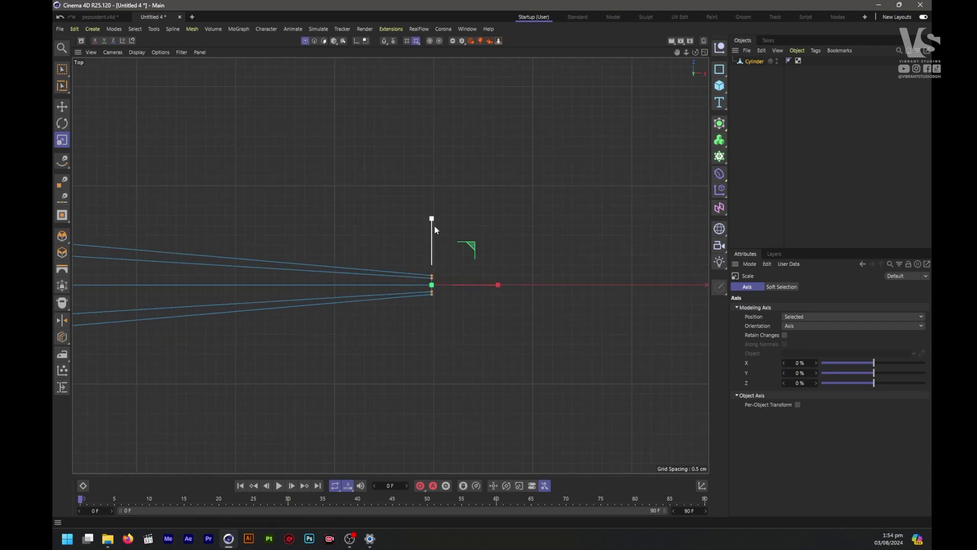
pyautogui.moveTo(434, 222); pyautogui.dragTo(435, 230)
pyautogui.scroll(-8, 457, 293)
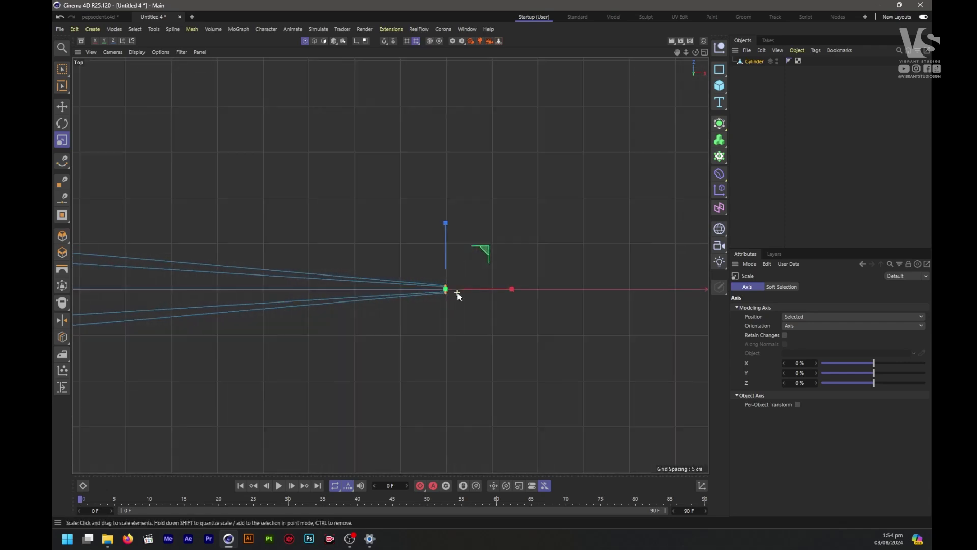
# Select the cap-end points, move them inward along X to the tube's shoulder in the reference, and scale them to fit
pyautogui.middleClick(457, 294)
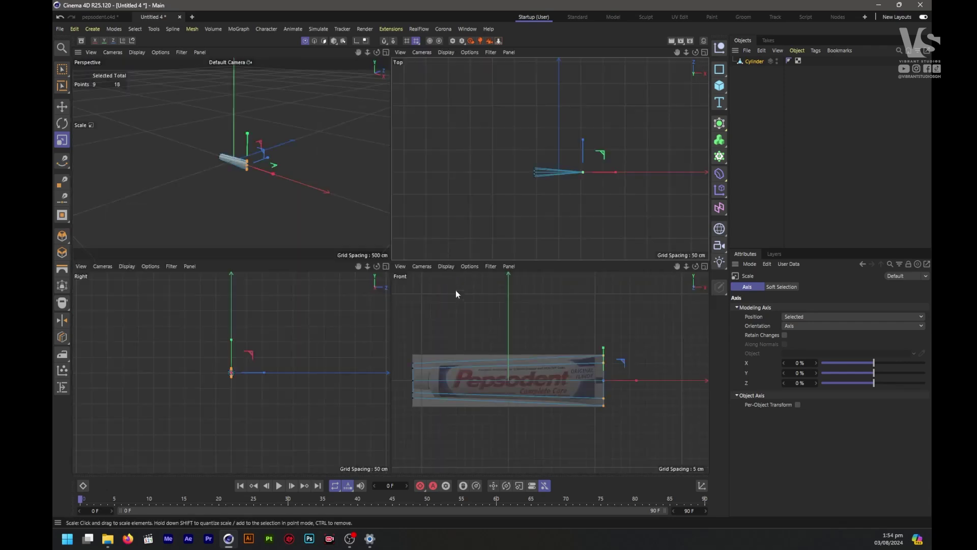
pyautogui.scroll(3, 418, 397)
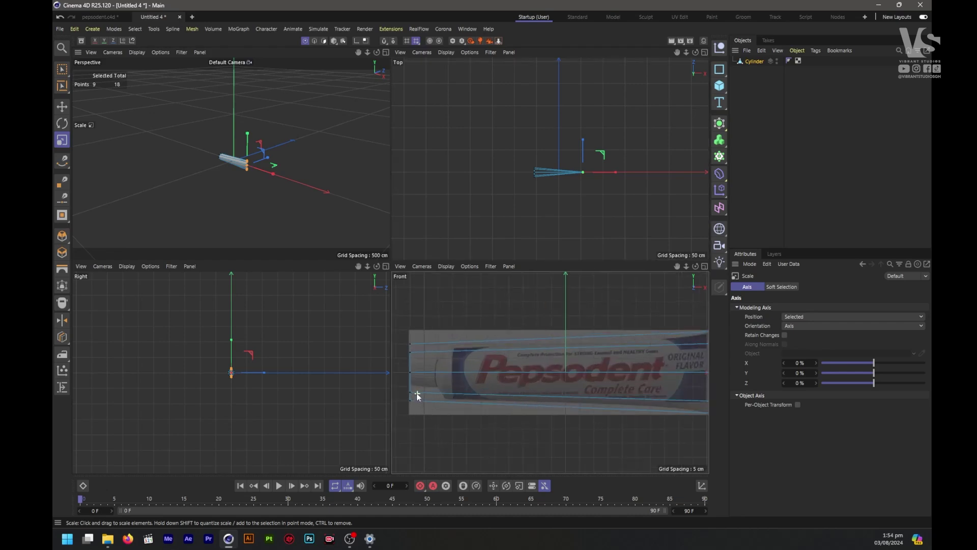
pyautogui.press('space')
pyautogui.moveTo(400, 322); pyautogui.dragTo(439, 421)
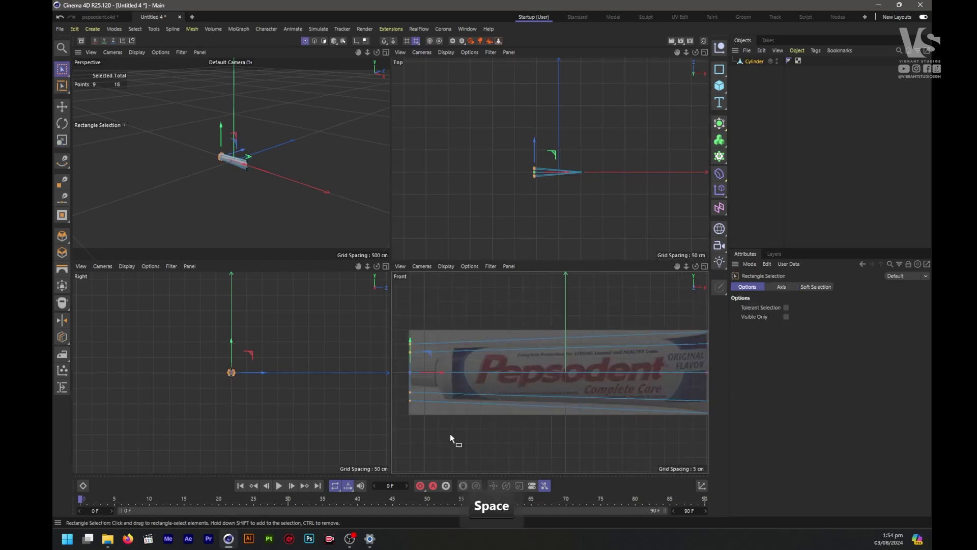
pyautogui.moveTo(445, 372); pyautogui.dragTo(469, 370)
pyautogui.press('t')
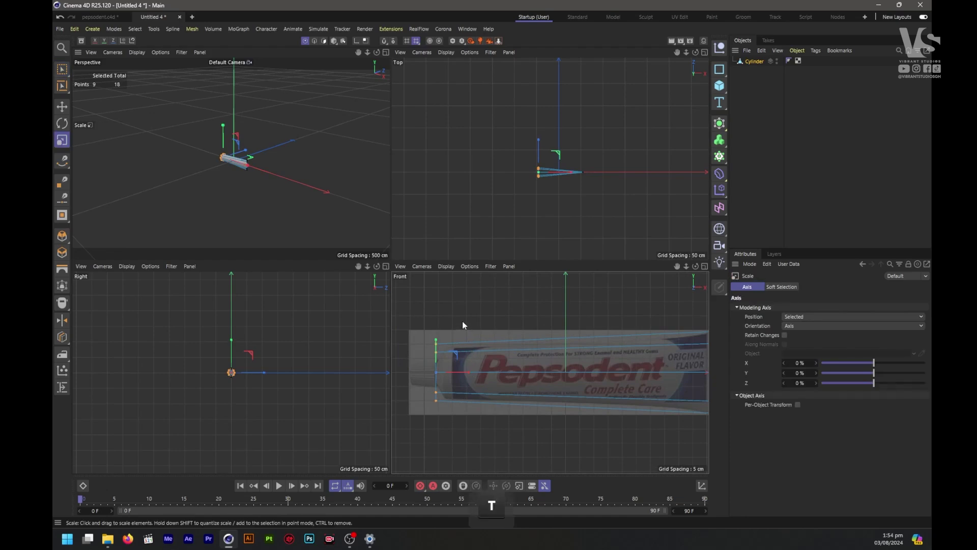
pyautogui.moveTo(481, 314); pyautogui.dragTo(429, 355)
# Loop-select the cap-end polygons of the cylinder and inset them by 5.35 cm
pyautogui.middleClick(334, 188)
pyautogui.scroll(2, 412, 279)
pyautogui.scroll(4, 374, 245)
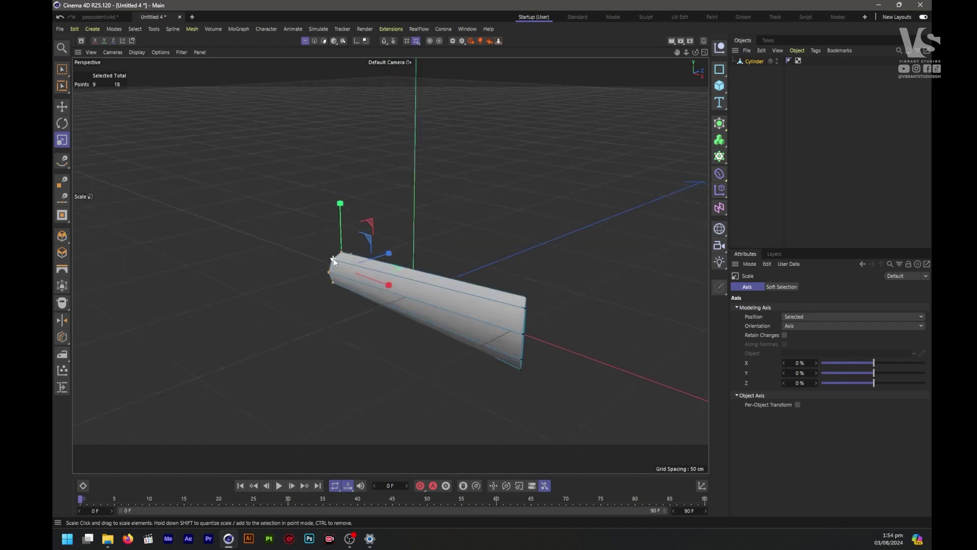
pyautogui.scroll(3, 334, 258)
pyautogui.moveTo(695, 52); pyautogui.dragTo(865, 56)
pyautogui.scroll(2, 323, 317)
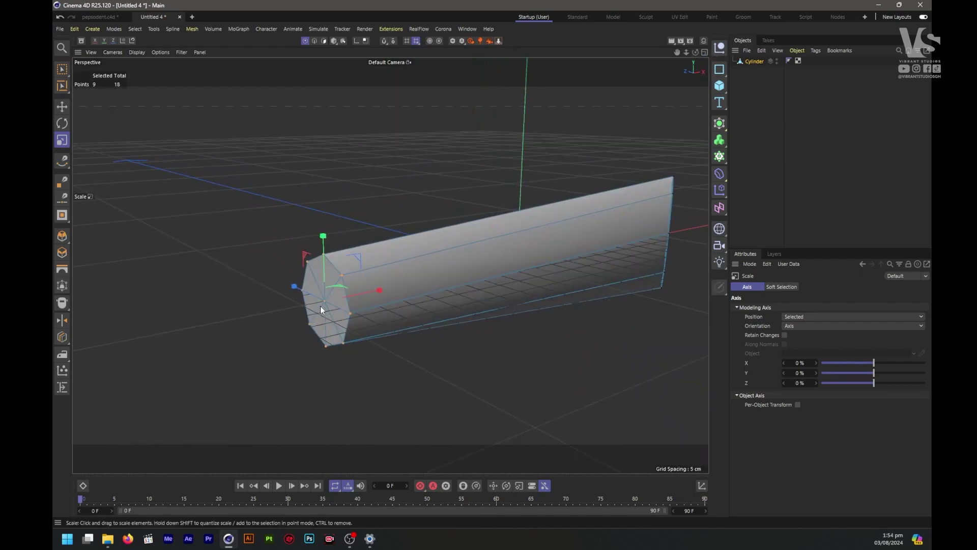
pyautogui.scroll(2, 320, 309)
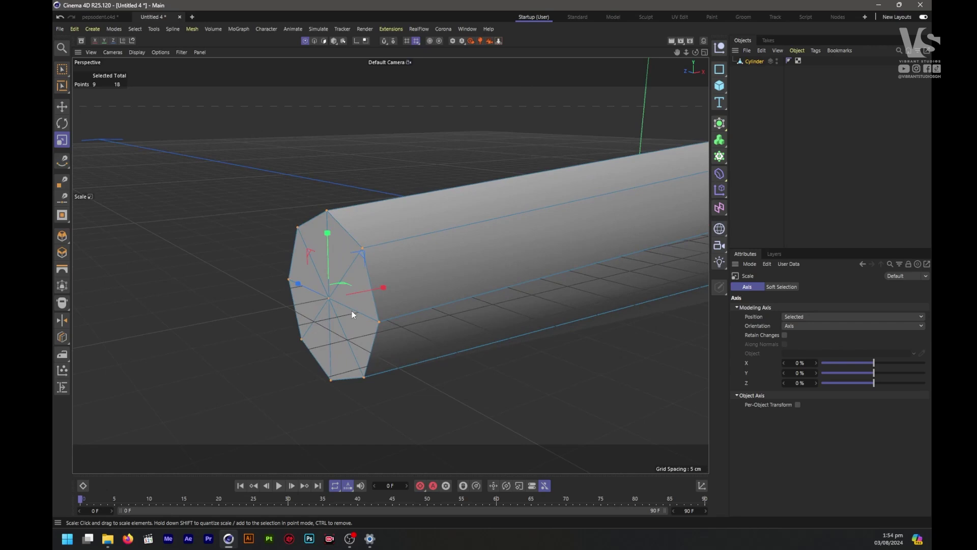
pyautogui.click(324, 41)
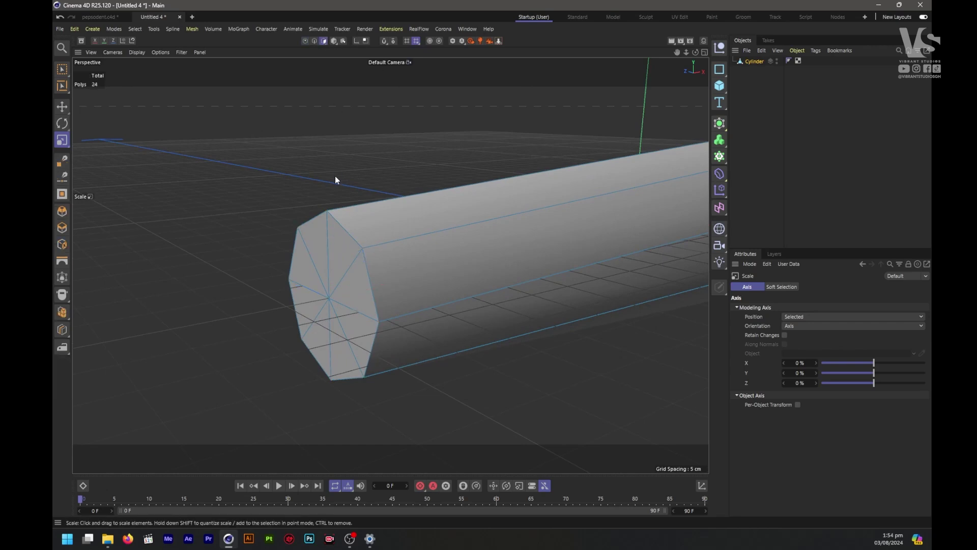
pyautogui.press('l')
pyautogui.click(335, 302)
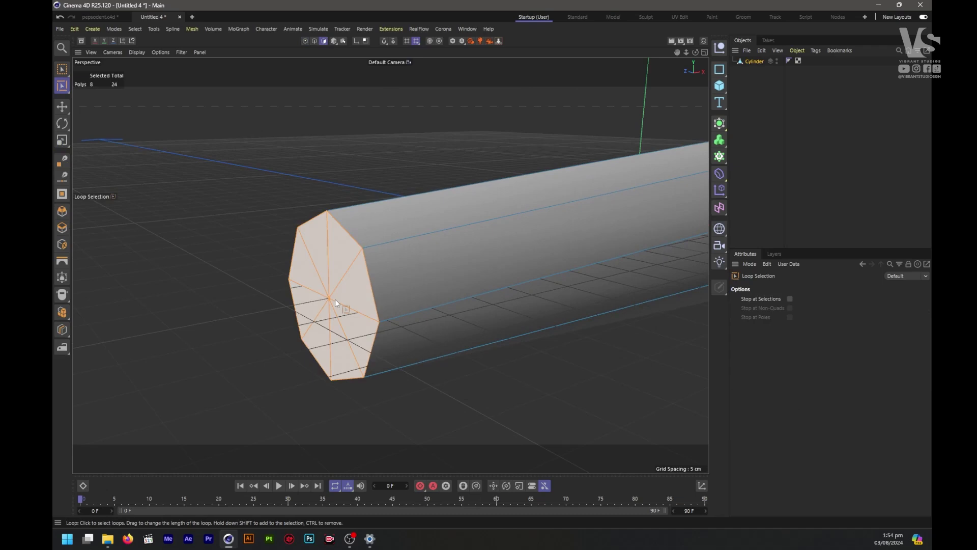
pyautogui.press('i')
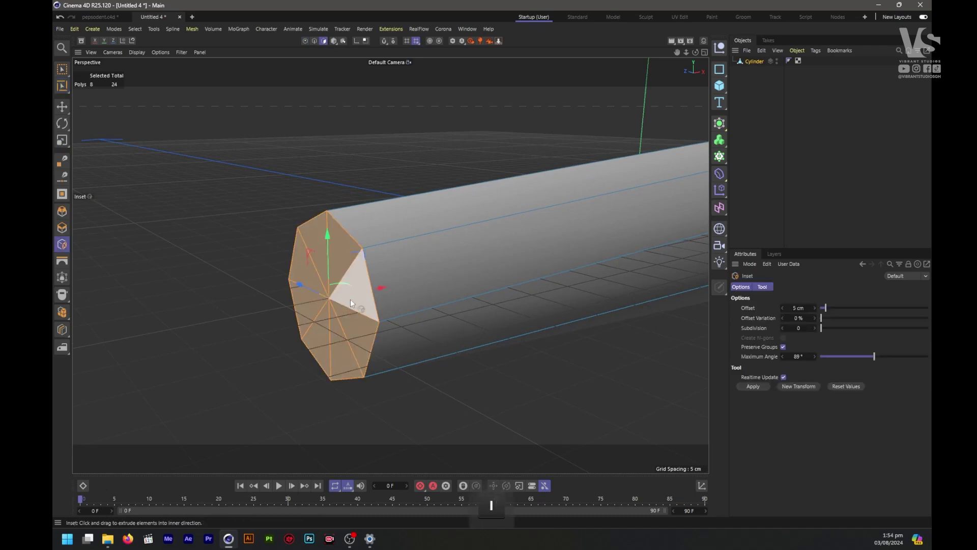
pyautogui.scroll(3, 348, 323)
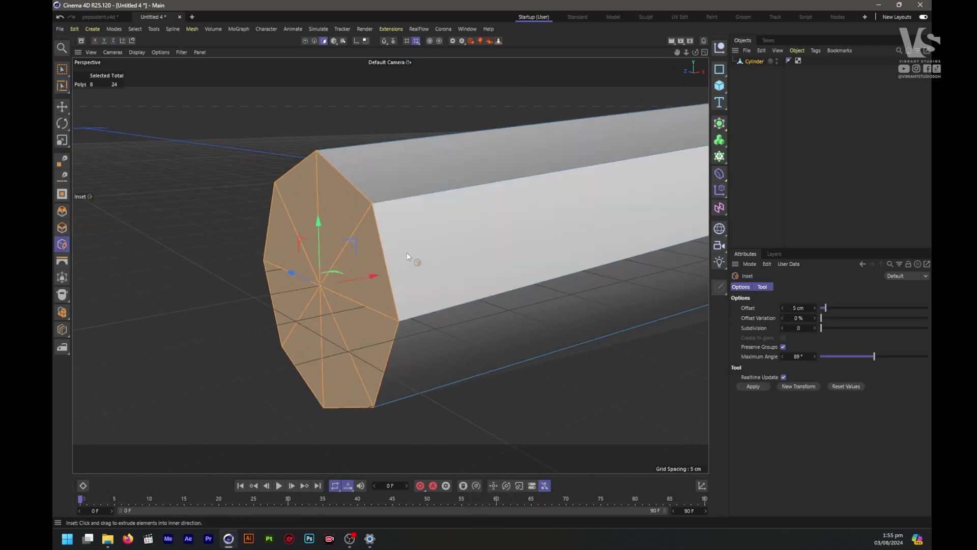
pyautogui.moveTo(407, 252); pyautogui.dragTo(471, 255)
# Extrude the inset faces outward along X to form the tube's nozzle, extending it about 0.83 cm further
pyautogui.press('ctrl')
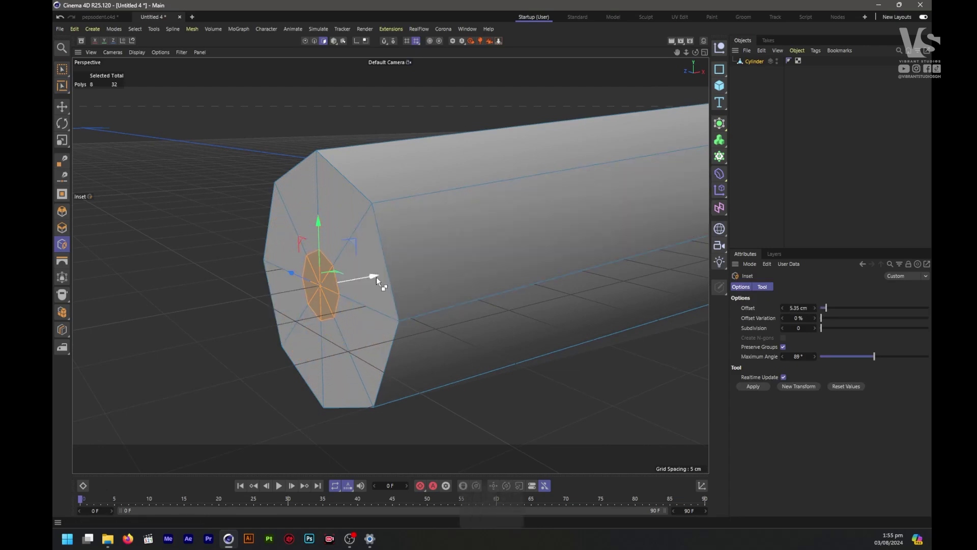
pyautogui.keyDown('ctrl'); pyautogui.moveTo(374, 277); pyautogui.dragTo(330, 288); pyautogui.keyUp('ctrl')
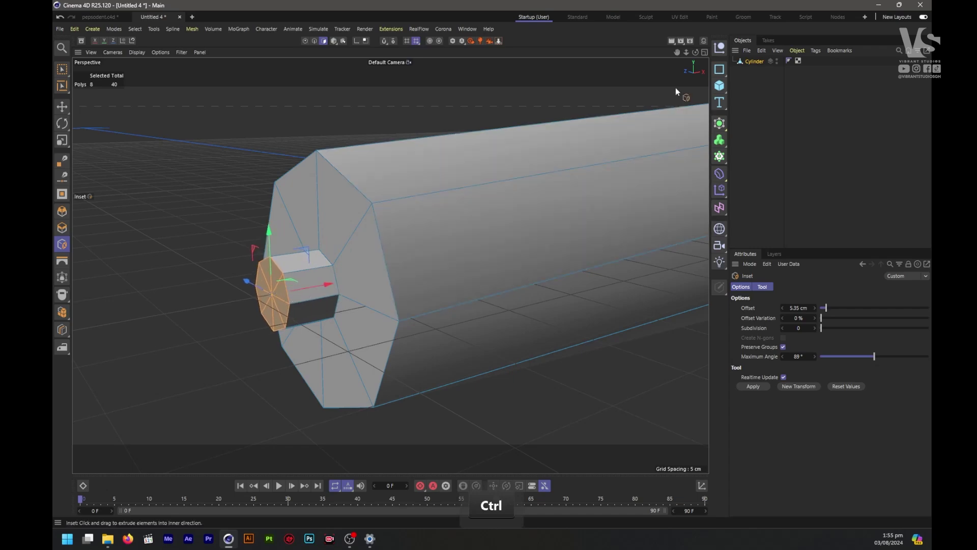
pyautogui.moveTo(694, 54); pyautogui.dragTo(637, 54)
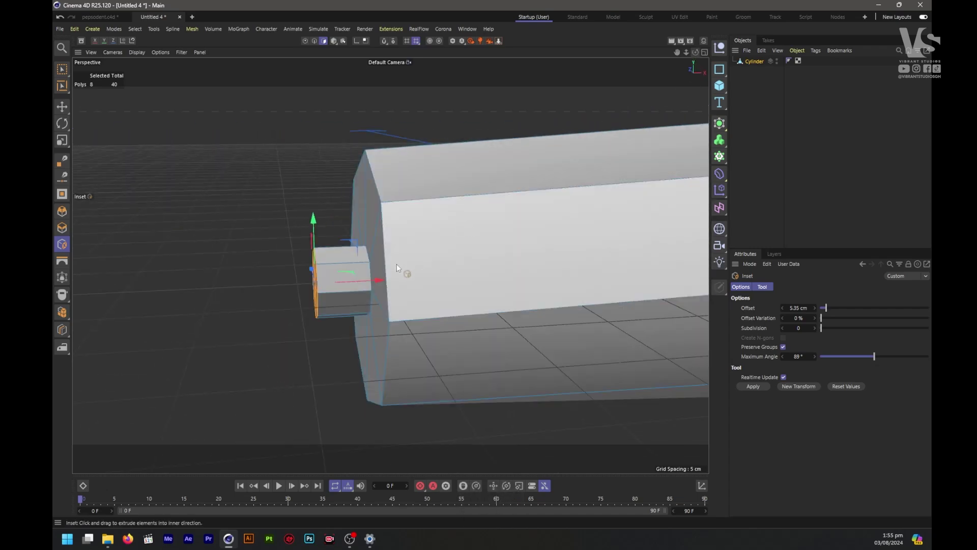
pyautogui.moveTo(378, 283); pyautogui.dragTo(363, 285)
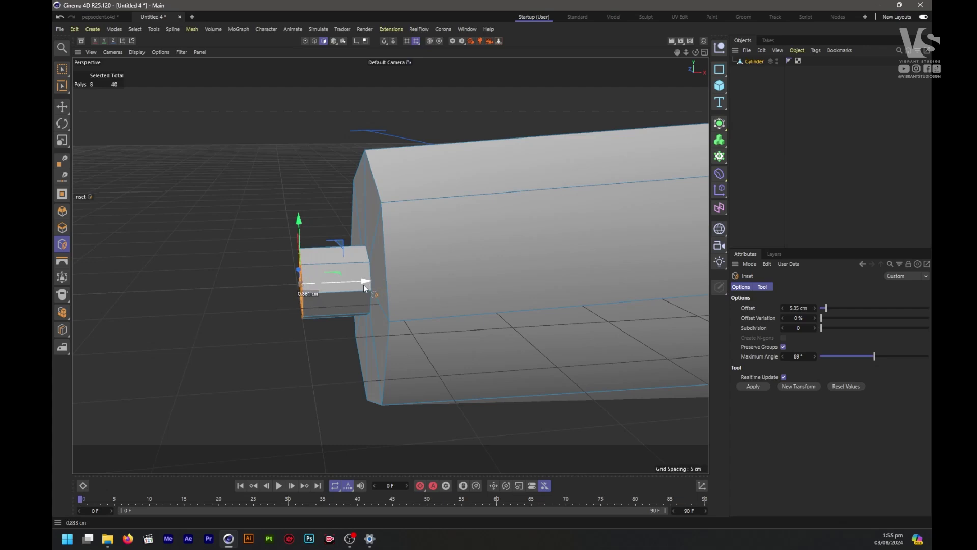
# Loop-select the edges at the nozzle's base and move them outward along X to give the shoulder a slope
pyautogui.click(314, 41)
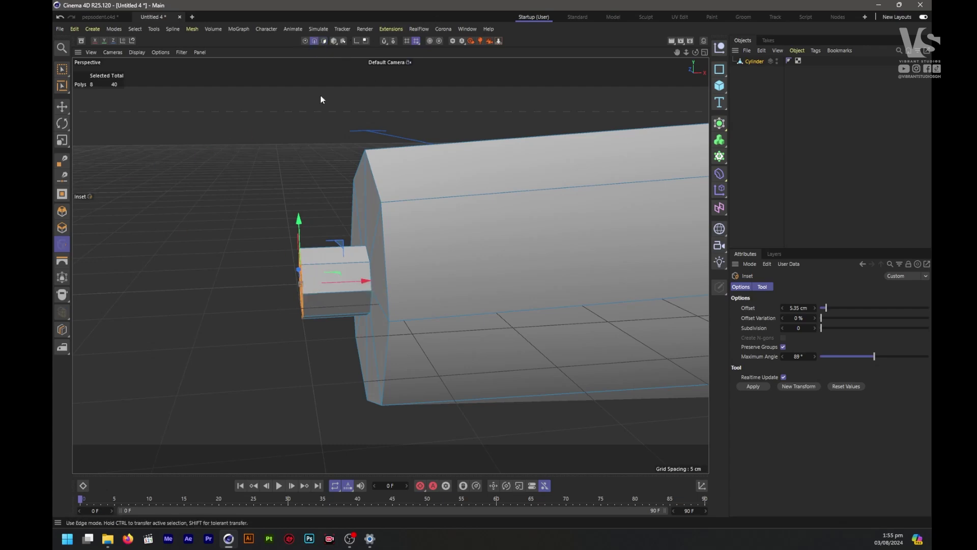
pyautogui.press('u')
pyautogui.press('l')
pyautogui.click(371, 271)
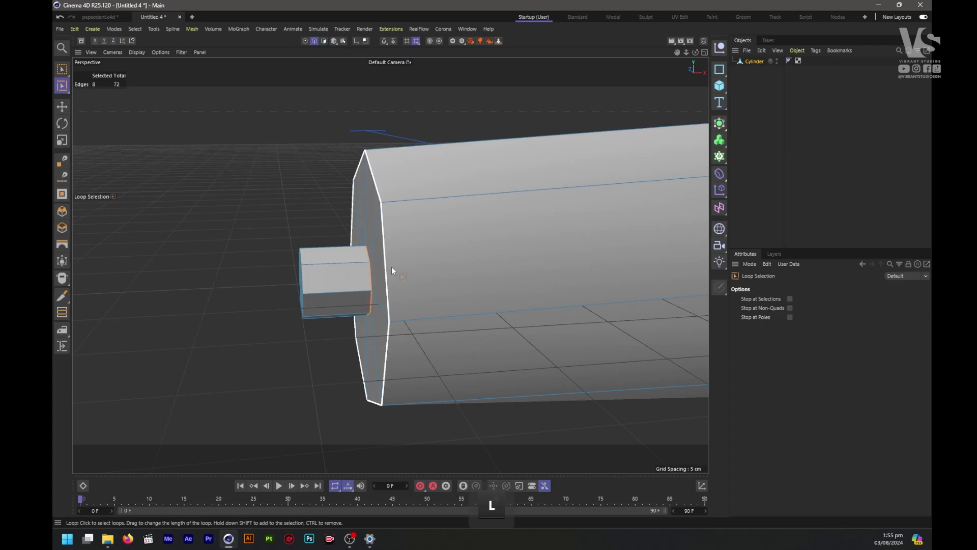
pyautogui.middleClick(392, 266)
pyautogui.middleClick(438, 386)
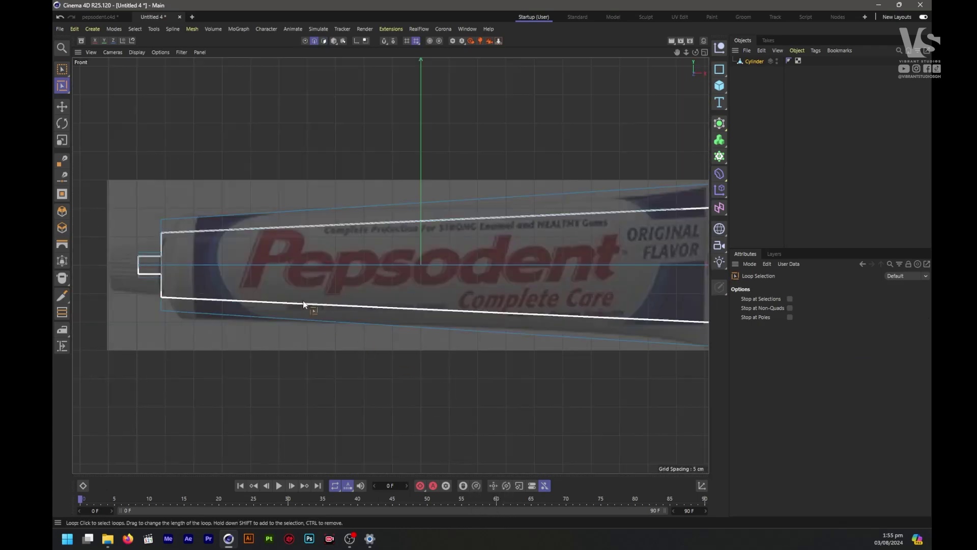
pyautogui.scroll(5, 108, 261)
pyautogui.press('e')
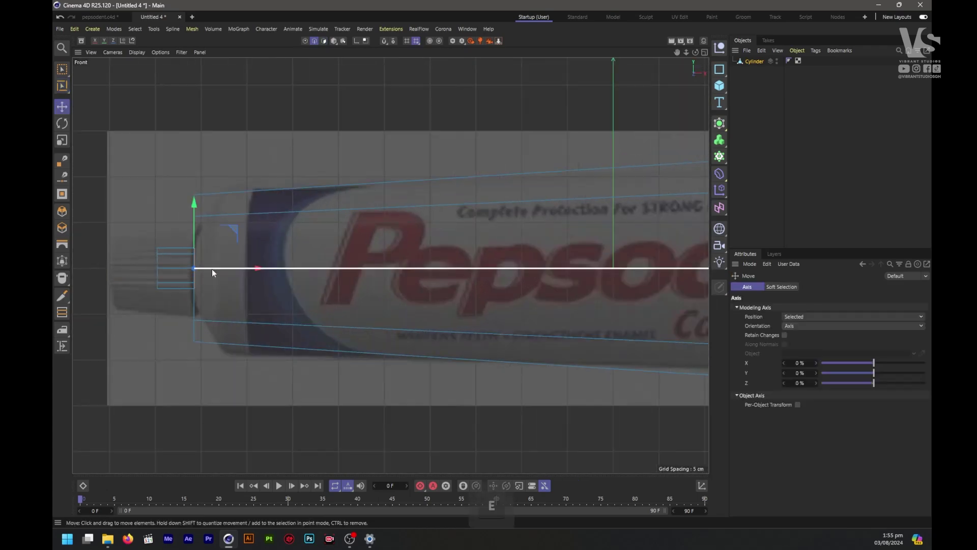
pyautogui.moveTo(247, 270); pyautogui.dragTo(233, 272)
# Rectangle-select the nozzle's end points, move them outward along X, and scale them down slightly to taper the nozzle
pyautogui.press('space')
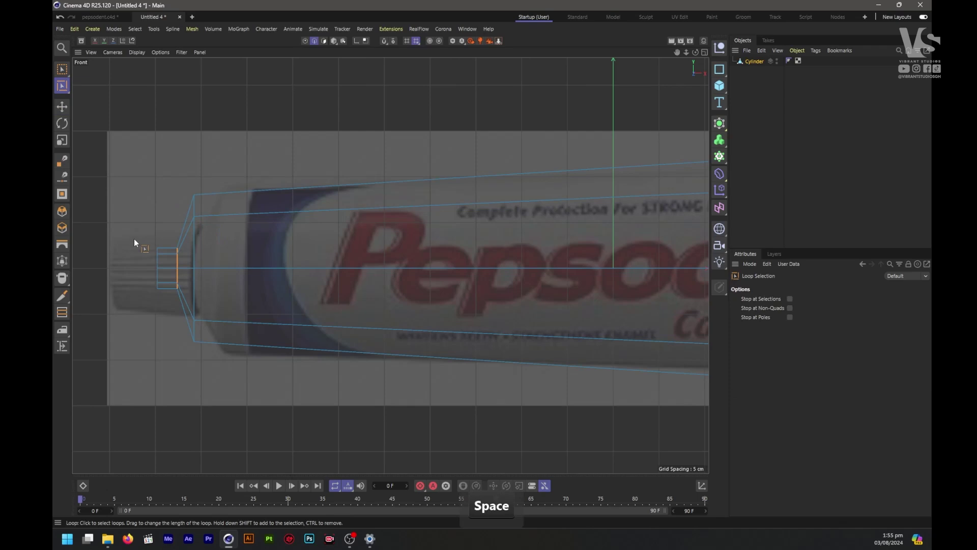
pyautogui.press('0')
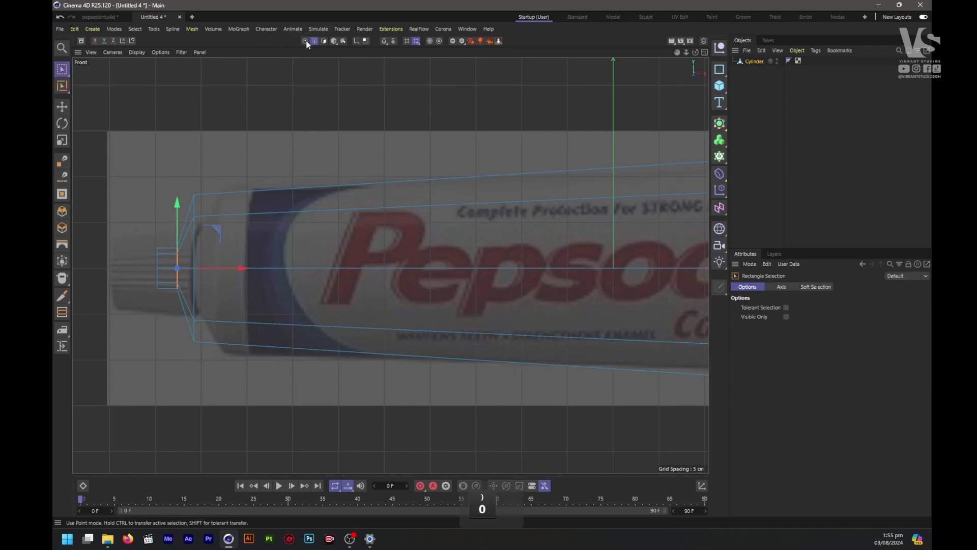
pyautogui.click(305, 41)
pyautogui.moveTo(132, 229); pyautogui.dragTo(170, 320)
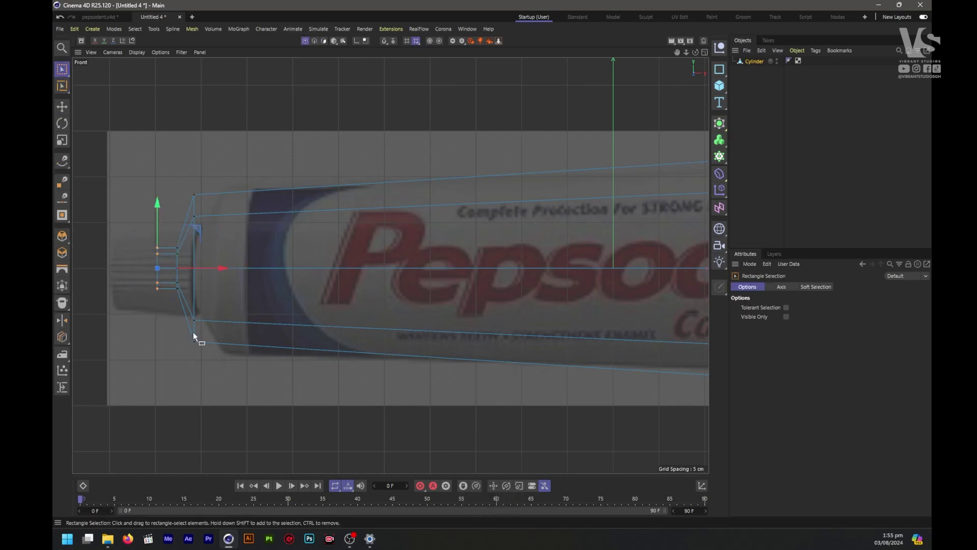
pyautogui.scroll(-2, 310, 400)
pyautogui.scroll(2, 214, 342)
pyautogui.moveTo(250, 288); pyautogui.dragTo(230, 291)
pyautogui.press('t')
pyautogui.moveTo(202, 232); pyautogui.dragTo(178, 264)
# Switch to polygon editing and inset the nozzle's end faces by 0.48 cm to form a thin rim
pyautogui.middleClick(245, 304)
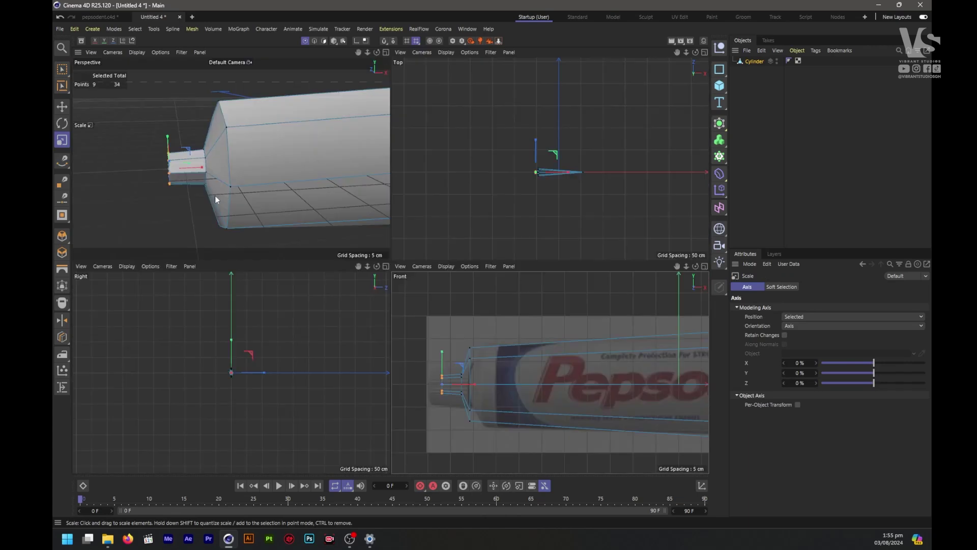
pyautogui.middleClick(203, 194)
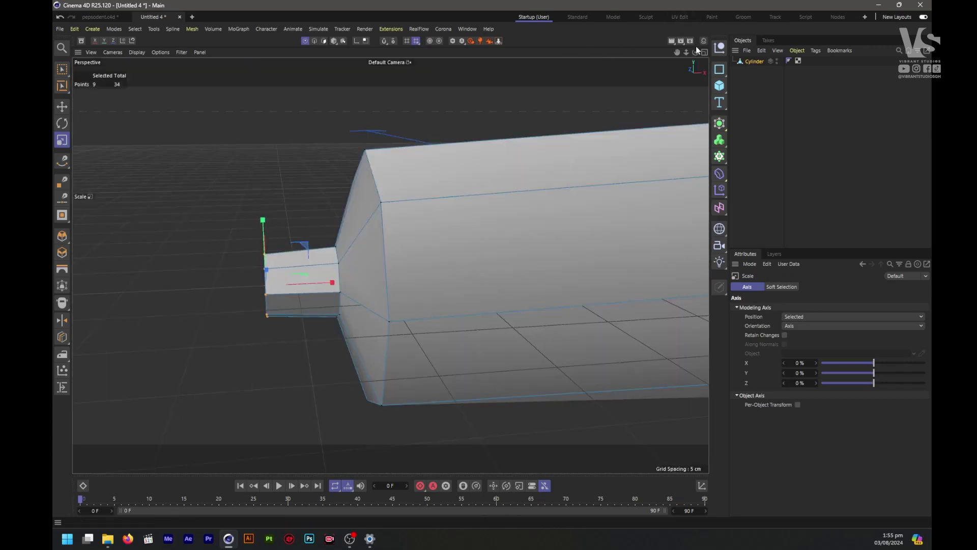
pyautogui.moveTo(695, 52); pyautogui.dragTo(697, 53)
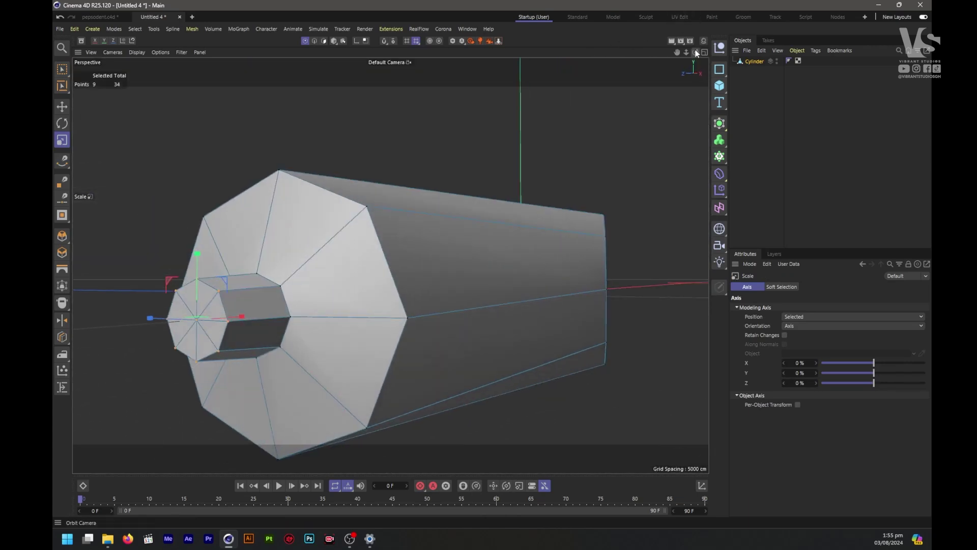
pyautogui.click(324, 41)
pyautogui.press('i')
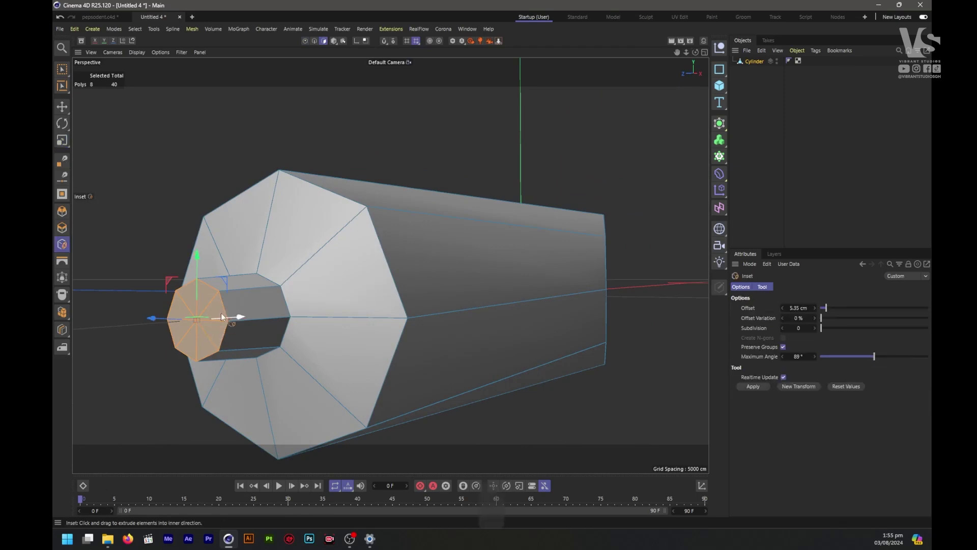
pyautogui.scroll(3, 189, 296)
pyautogui.moveTo(279, 284)
pyautogui.mouseDown()
pyautogui.moveTo(301, 284)
pyautogui.moveTo(282, 285)
pyautogui.mouseUp()
# Extrude the inset nozzle faces inward along X in the front view, and delete those inner faces to open the nozzle
pyautogui.middleClick(282, 285)
pyautogui.middleClick(518, 432)
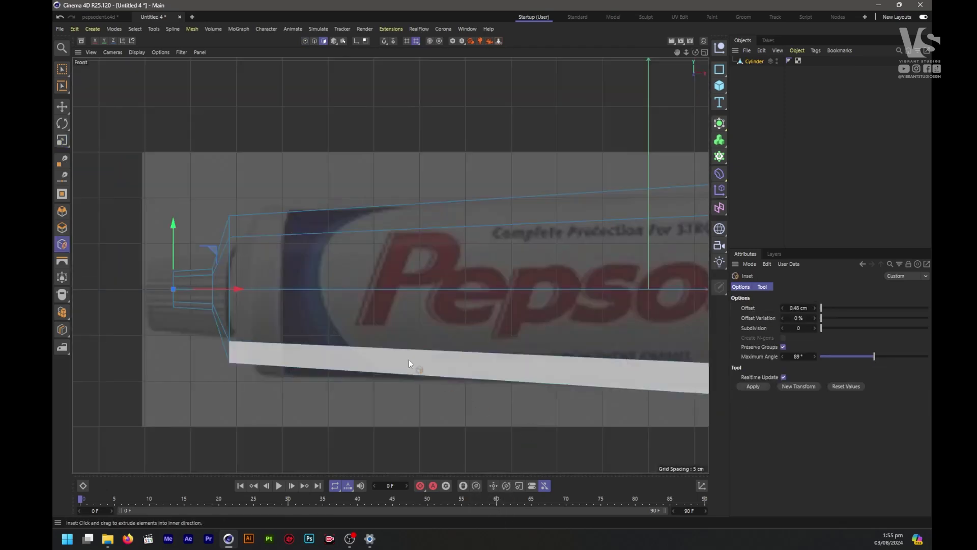
pyautogui.scroll(5, 189, 293)
pyautogui.keyDown('ctrl'); pyautogui.moveTo(225, 283); pyautogui.dragTo(404, 280); pyautogui.keyUp('ctrl')
pyautogui.press('t')
pyautogui.middleClick(404, 280)
pyautogui.middleClick(253, 223)
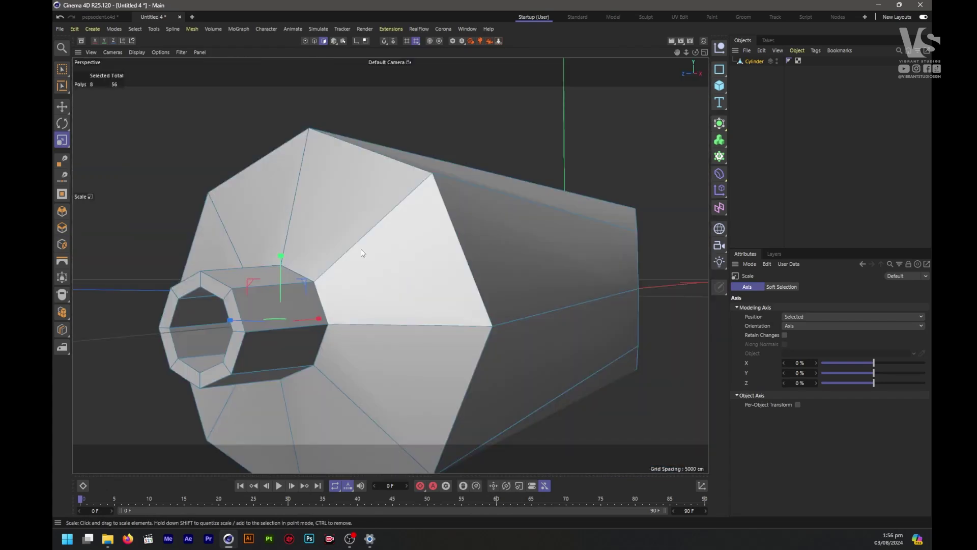
pyautogui.press('Delete')
# Place the cylinder under a Subdivision Surface to smooth the tube
pyautogui.keyDown('alt'); pyautogui.moveTo(422, 313); pyautogui.dragTo(298, 350, button='right'); pyautogui.keyUp('alt')
pyautogui.moveTo(695, 52); pyautogui.dragTo(391, 265)
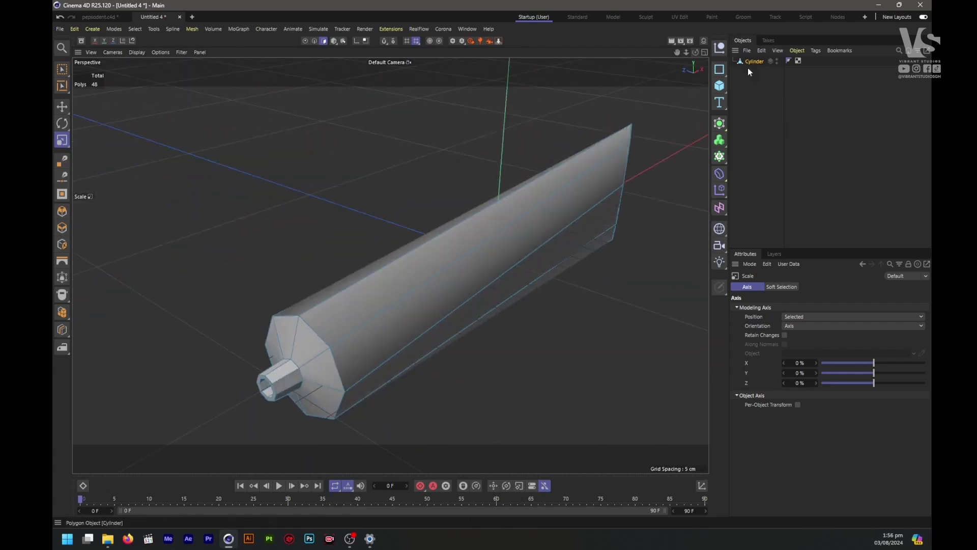
pyautogui.keyDown('alt'); pyautogui.click(720, 124); pyautogui.keyUp('alt')
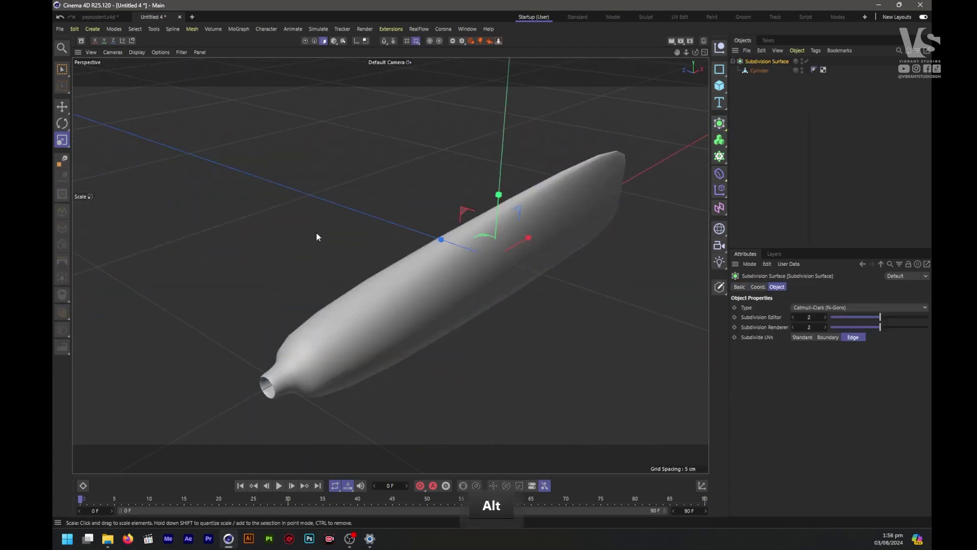
pyautogui.scroll(-2, 316, 233)
# Select all polygons of the cylinder inside the Subdivision Surface and optimize the mesh
pyautogui.click(759, 70)
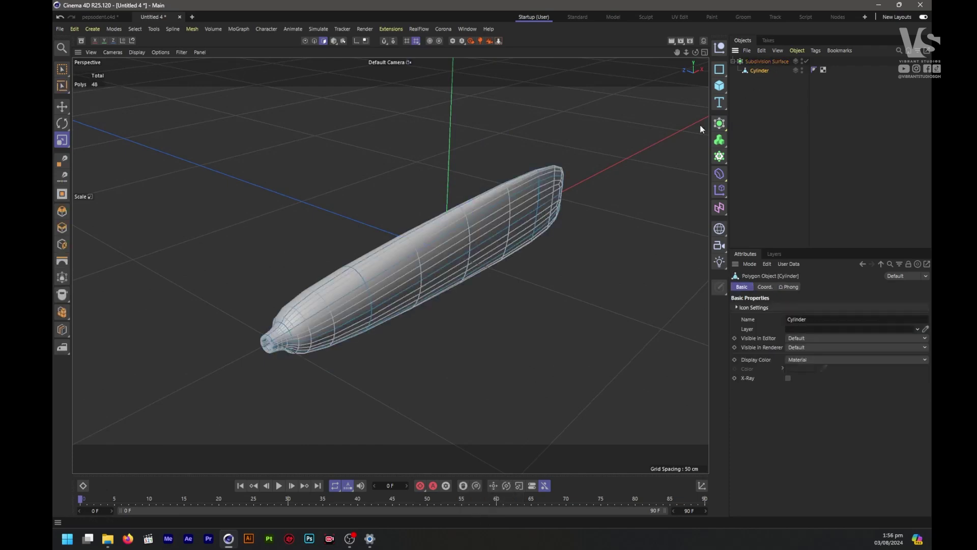
pyautogui.click(548, 198)
pyautogui.scroll(3, 550, 199)
pyautogui.hotkey('ctrl', 'a')
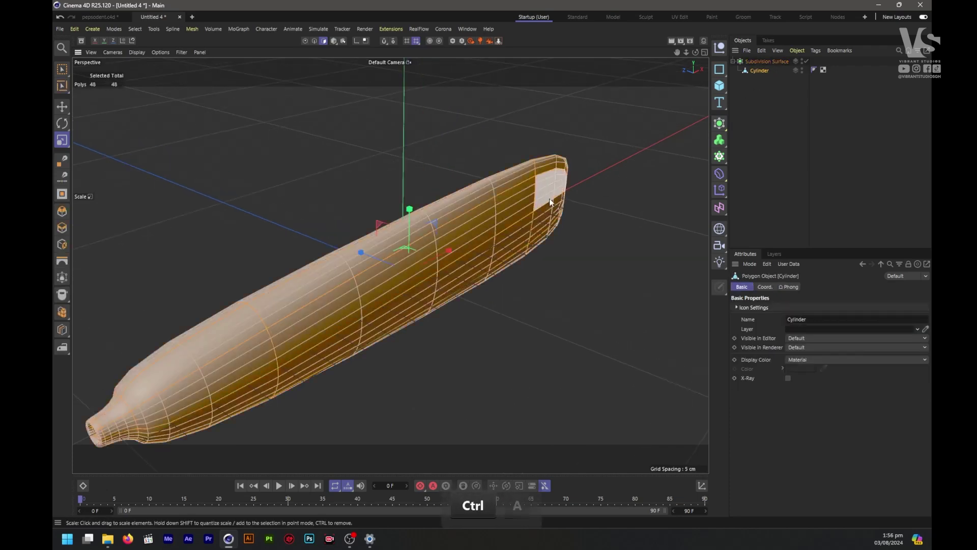
pyautogui.press('u')
pyautogui.press('u')
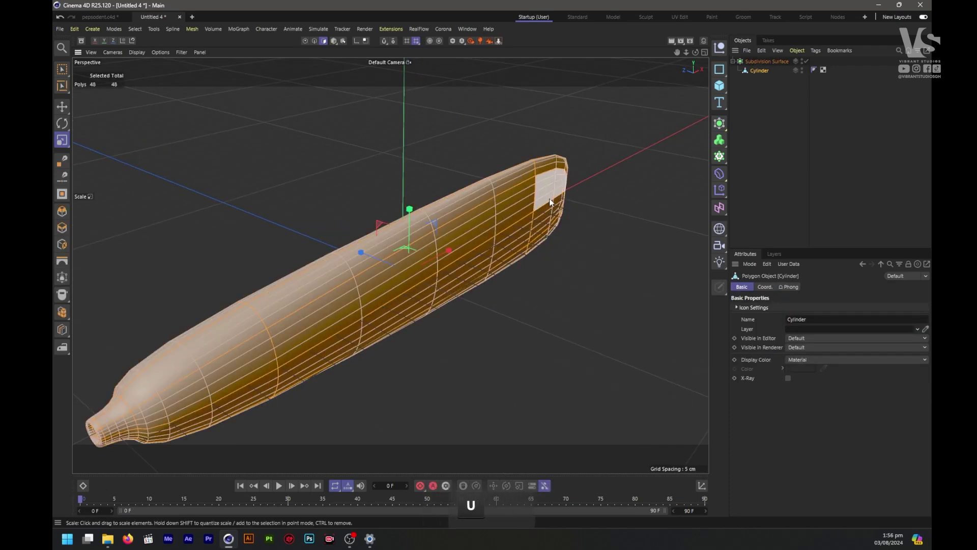
pyautogui.press('o')
# Add a loop cut around the tube body just behind the shoulder edge, at an offset of about 0.78%
pyautogui.press('k')
pyautogui.press('l')
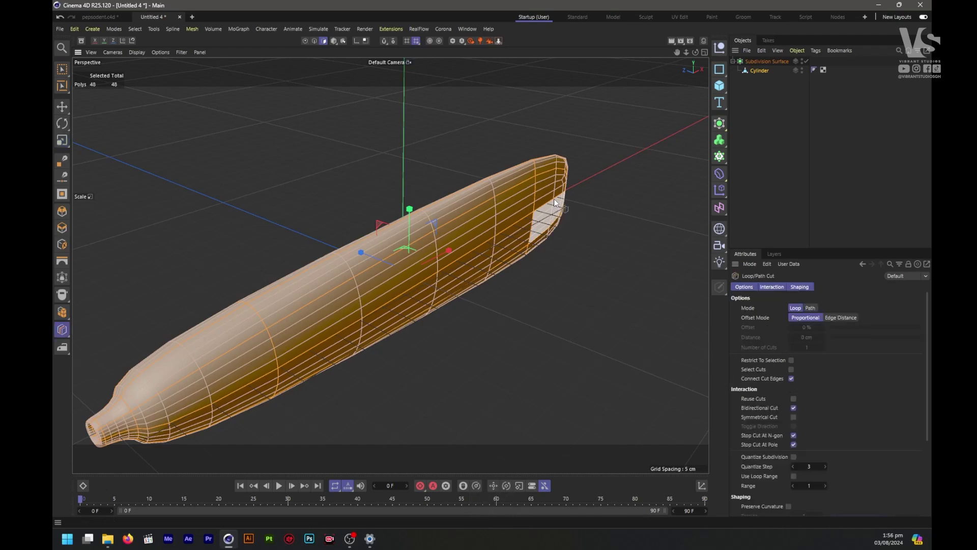
pyautogui.moveTo(696, 53); pyautogui.dragTo(618, 25)
pyautogui.scroll(-3, 180, 285)
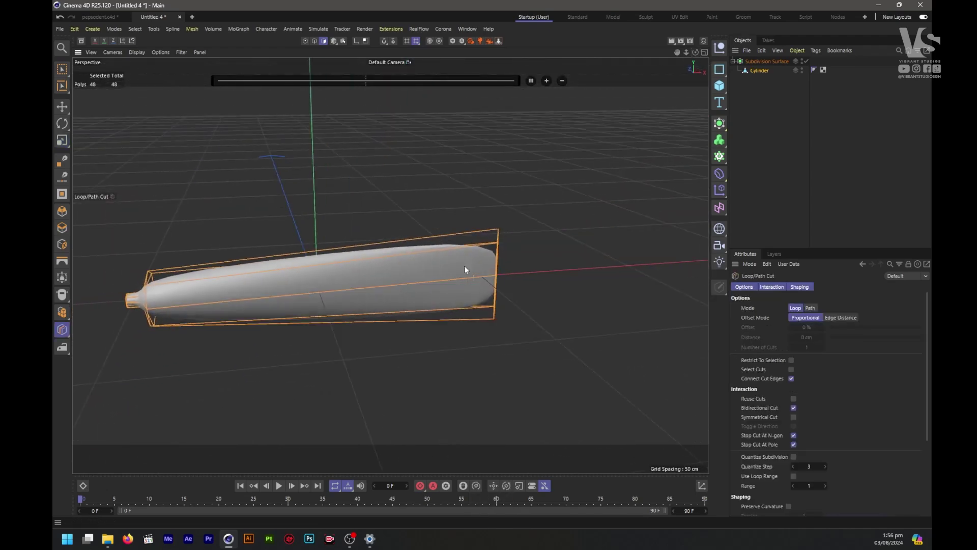
pyautogui.scroll(6, 465, 266)
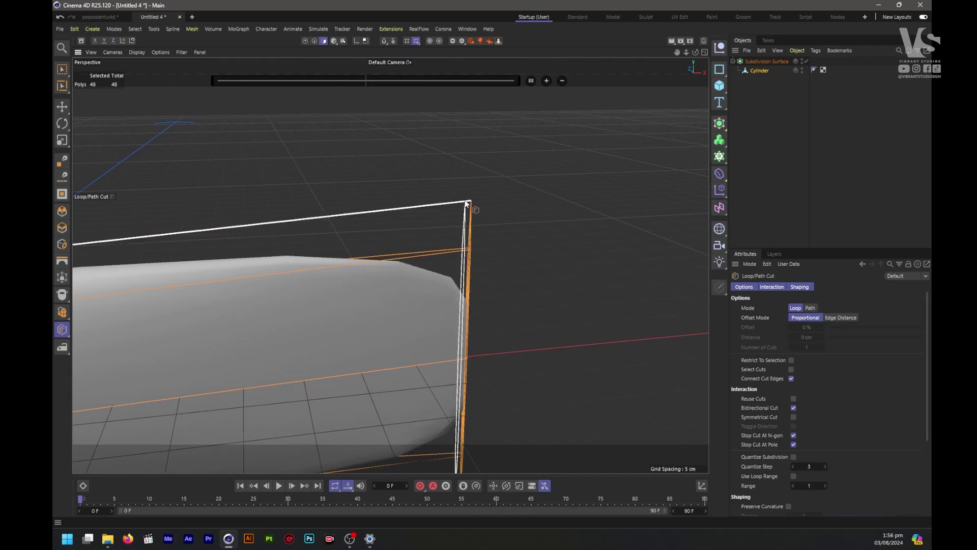
pyautogui.middleClick(466, 203)
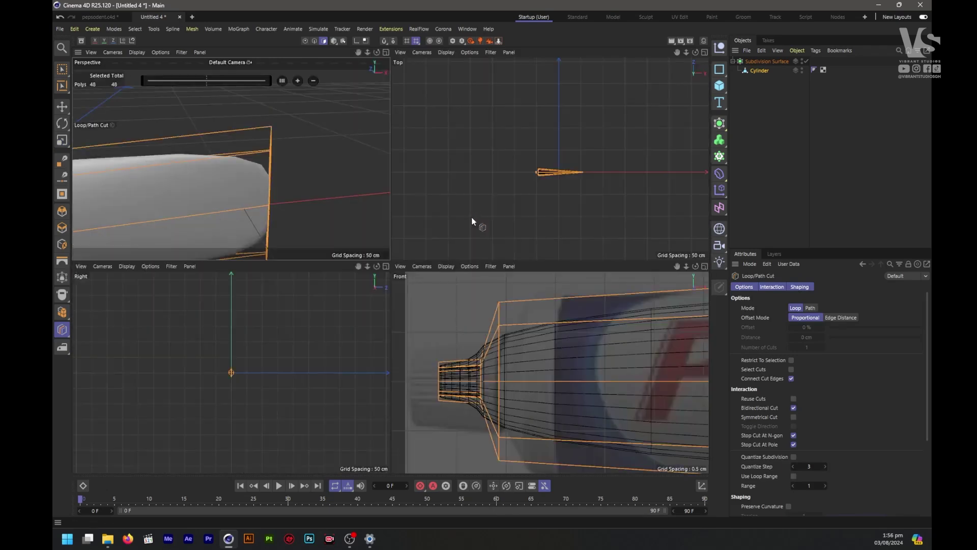
pyautogui.middleClick(514, 316)
pyautogui.scroll(-4, 514, 315)
pyautogui.scroll(2, 335, 267)
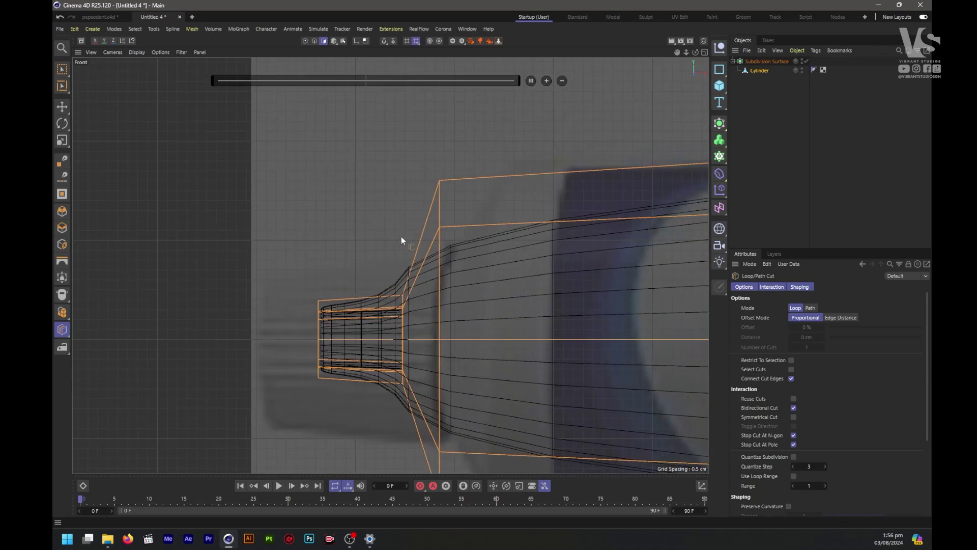
pyautogui.click(455, 179)
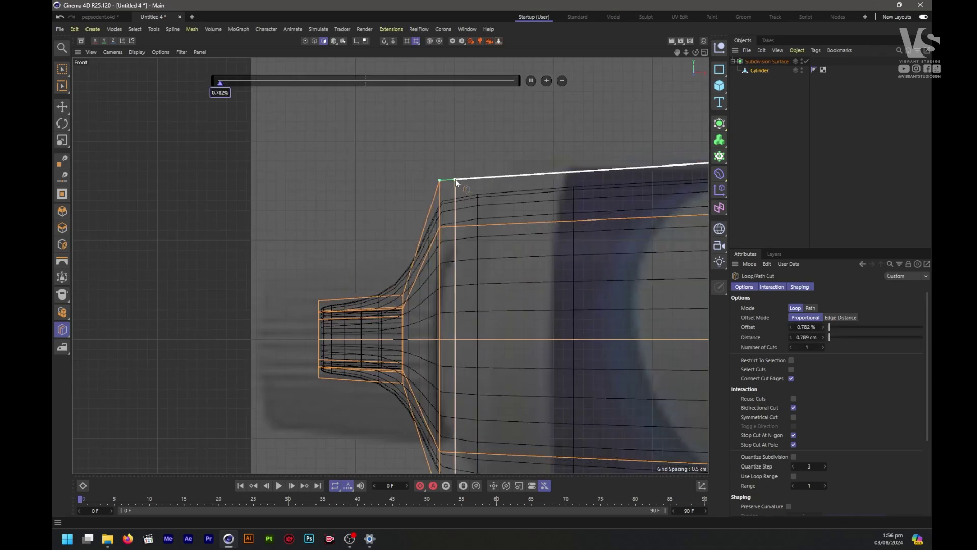
# Add supporting loop cuts on both sides of the nozzle base and just behind the nozzle tip, the tip cut at 6.51% offset
pyautogui.scroll(-2, 439, 221)
pyautogui.scroll(5, 390, 318)
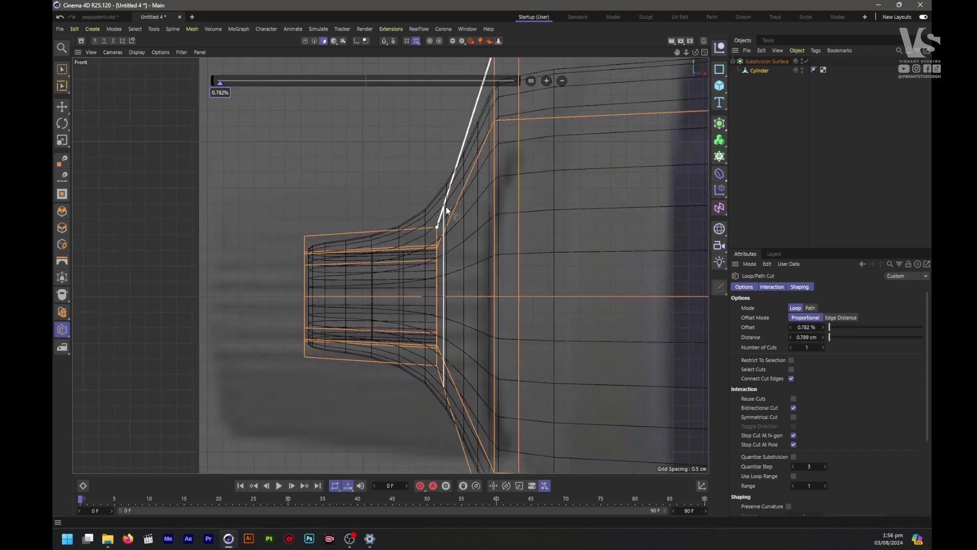
pyautogui.click(431, 229)
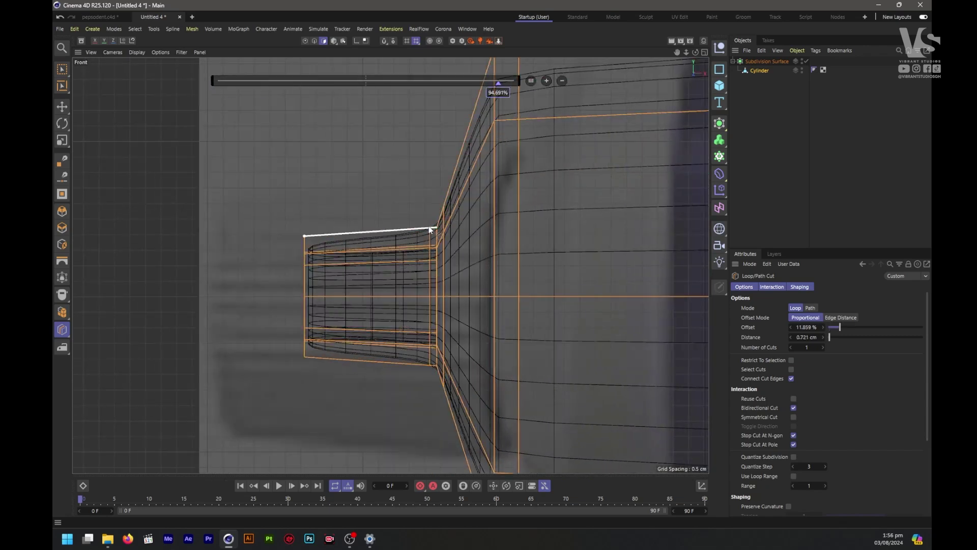
pyautogui.click(310, 235)
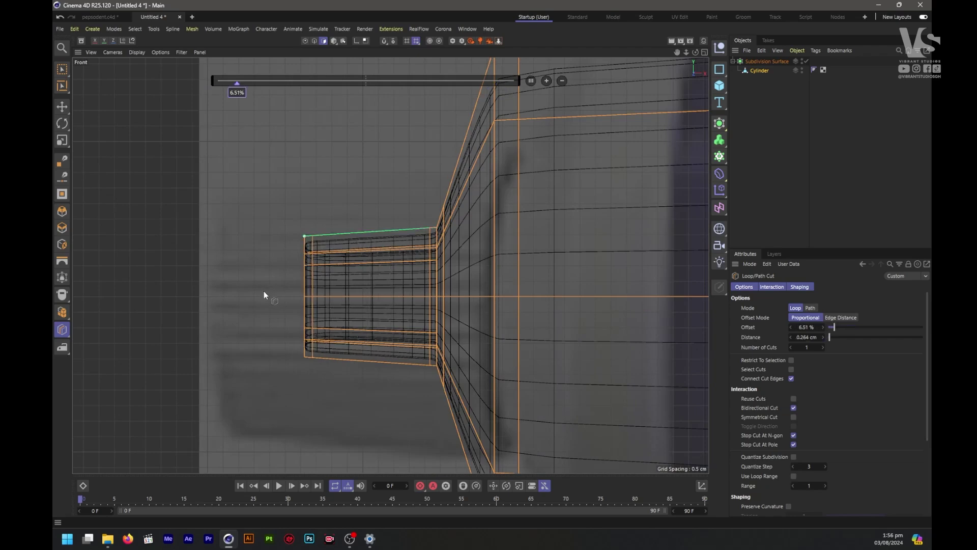
pyautogui.scroll(-5, 264, 291)
pyautogui.scroll(-5, 264, 291)
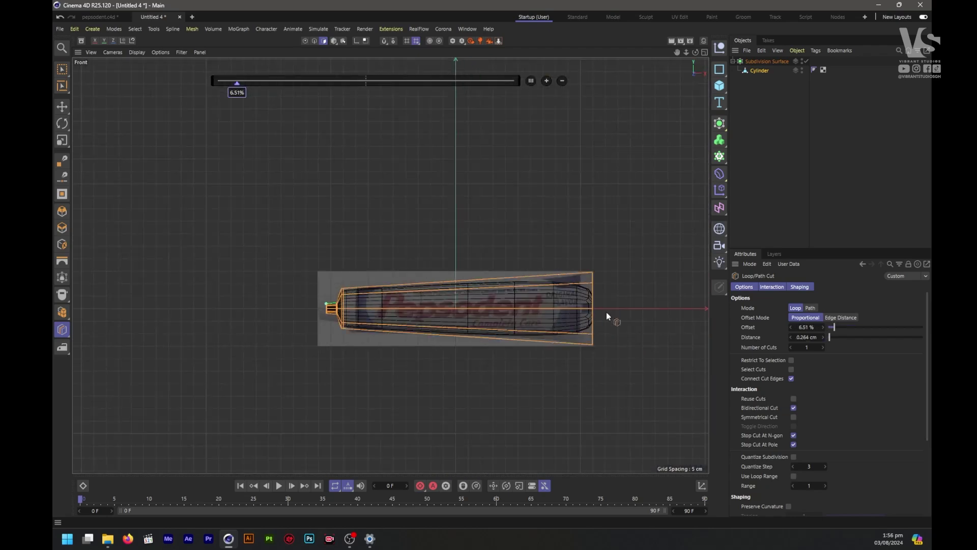
pyautogui.scroll(5, 606, 312)
pyautogui.scroll(3, 597, 314)
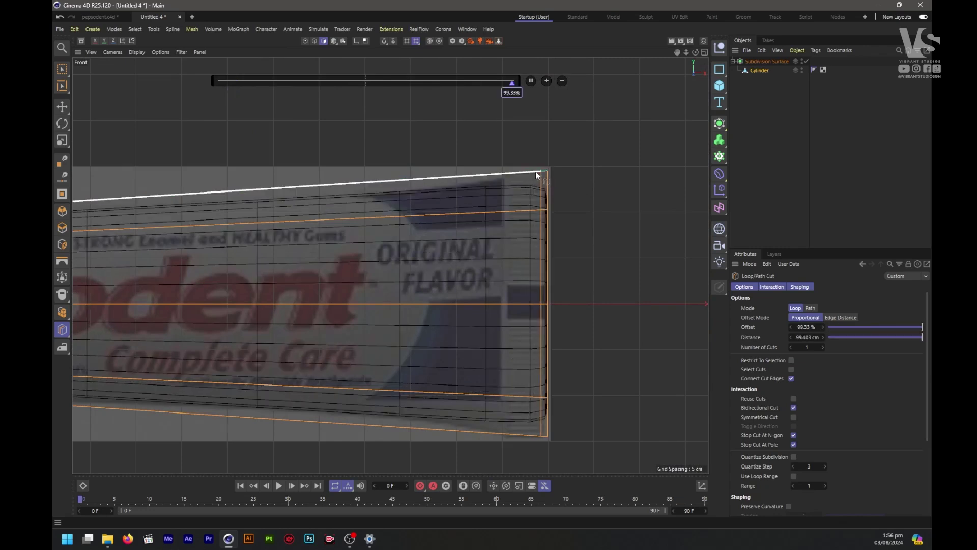
pyautogui.moveTo(532, 170); pyautogui.dragTo(532, 170)
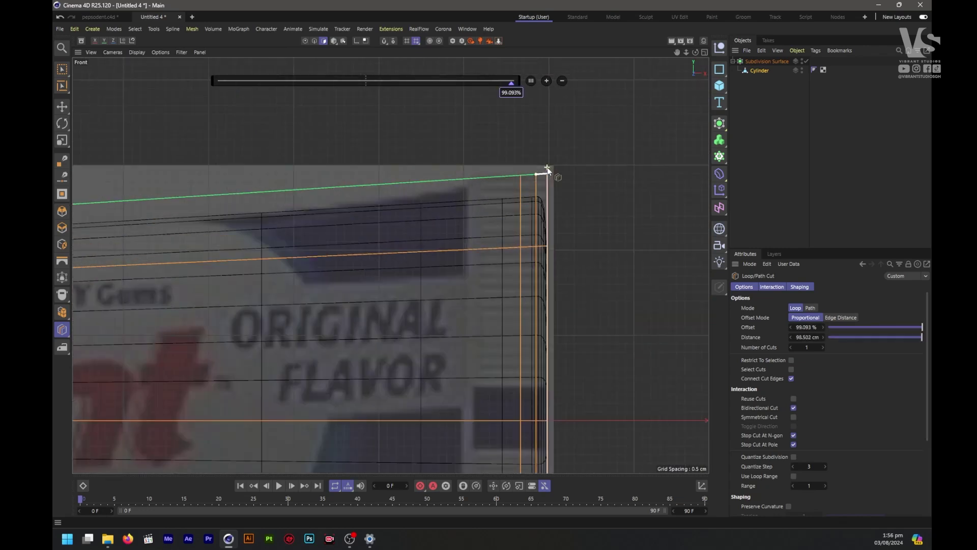
pyautogui.scroll(3, 548, 167)
pyautogui.hotkey('ctrl', 'z')
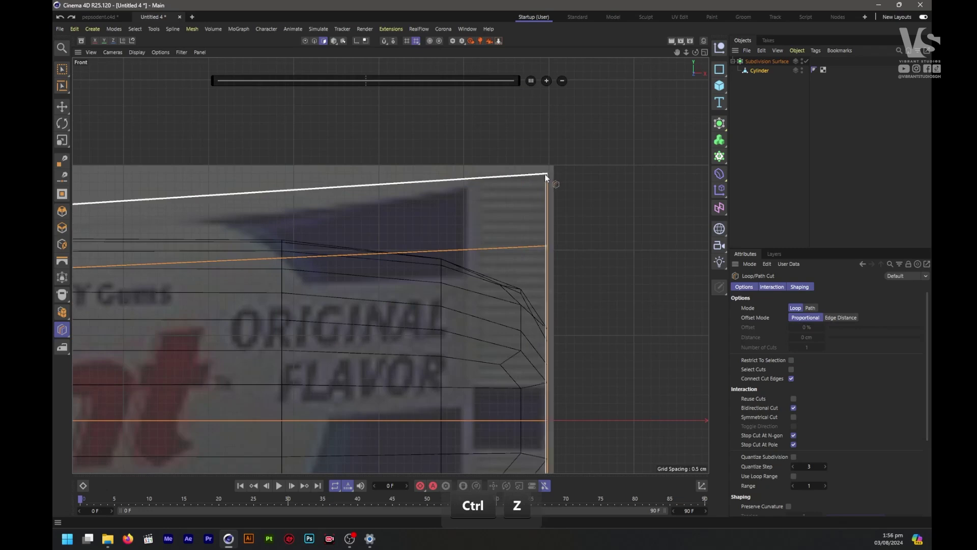
# Add a loop cut tight against the tail edge and two at the crimp's start, at 95.654% and 99.549% offset, with subdivision smoothing disabled
pyautogui.moveTo(545, 176); pyautogui.dragTo(533, 175)
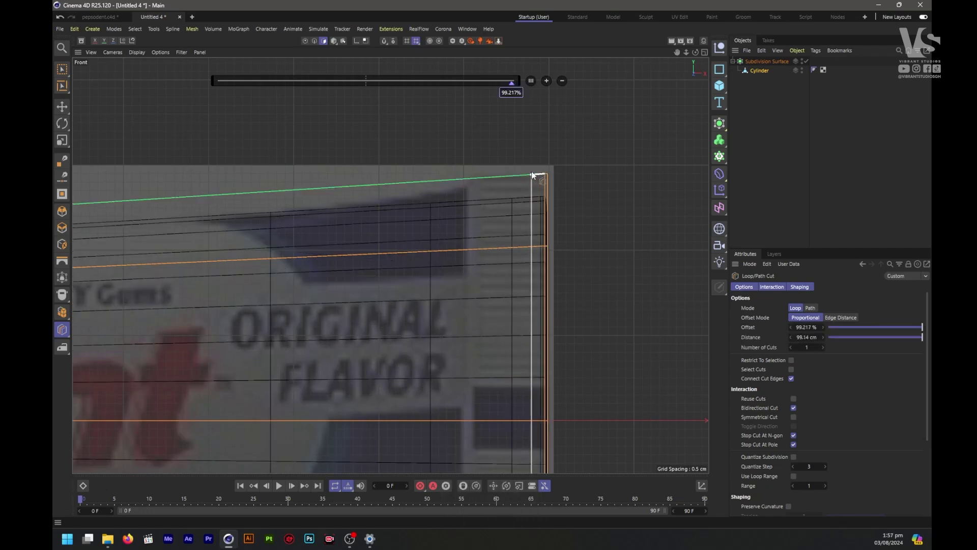
pyautogui.hotkey('ctrl', 'z')
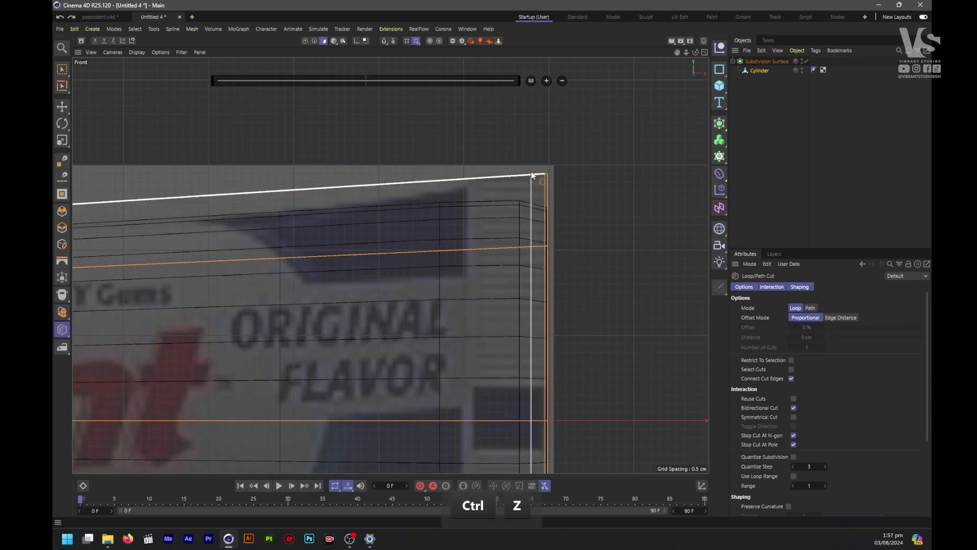
pyautogui.click(471, 180)
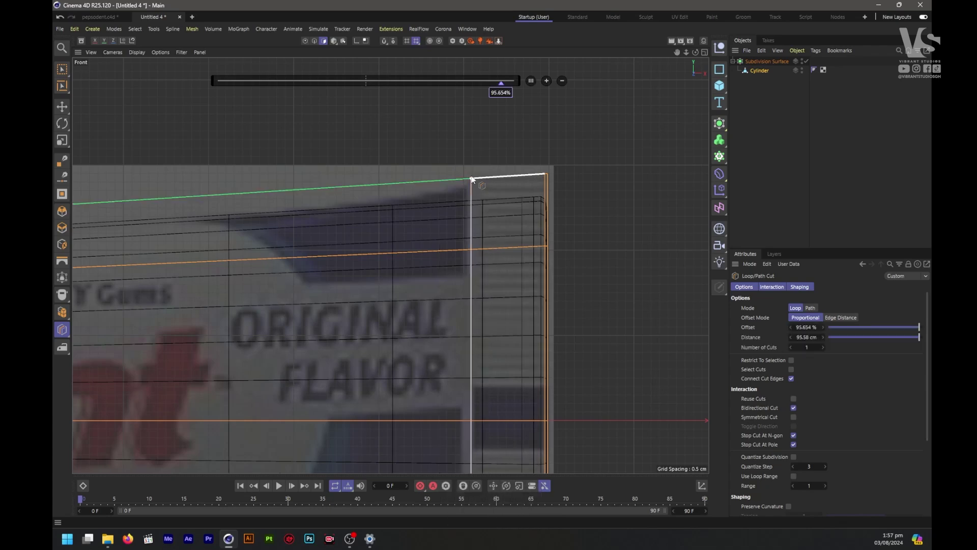
pyautogui.click(806, 61)
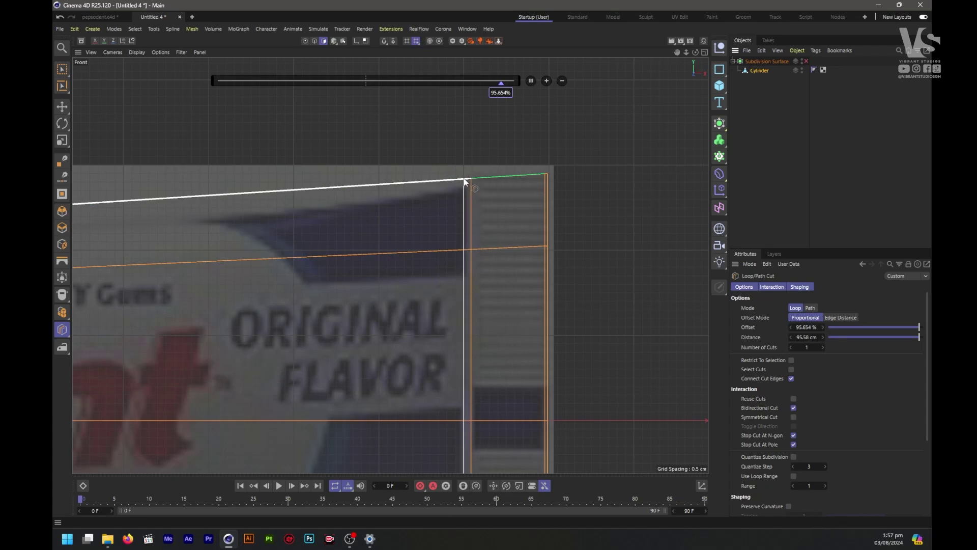
pyautogui.scroll(-5, 459, 135)
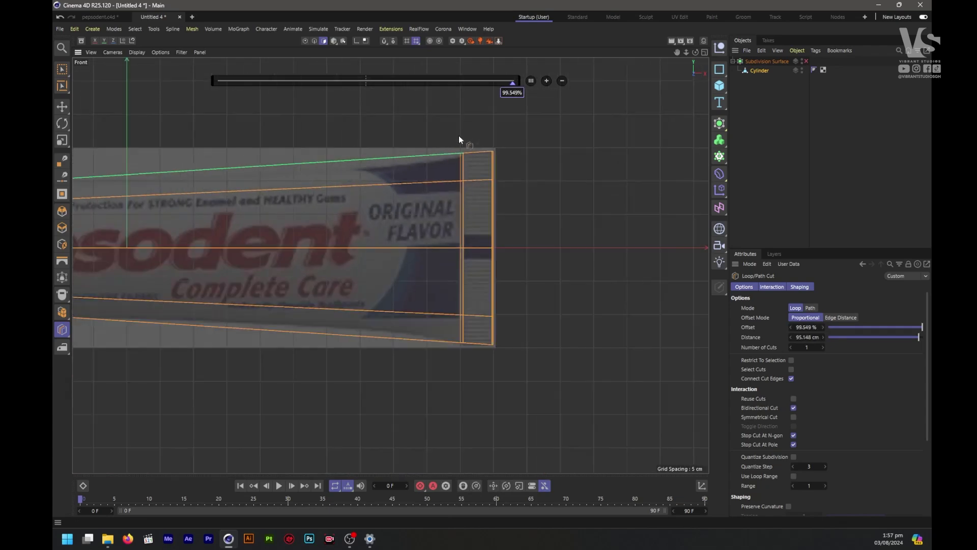
# Select the point loop on the body side of the crimp and scale it down slightly along Y in the front view
pyautogui.press('0')
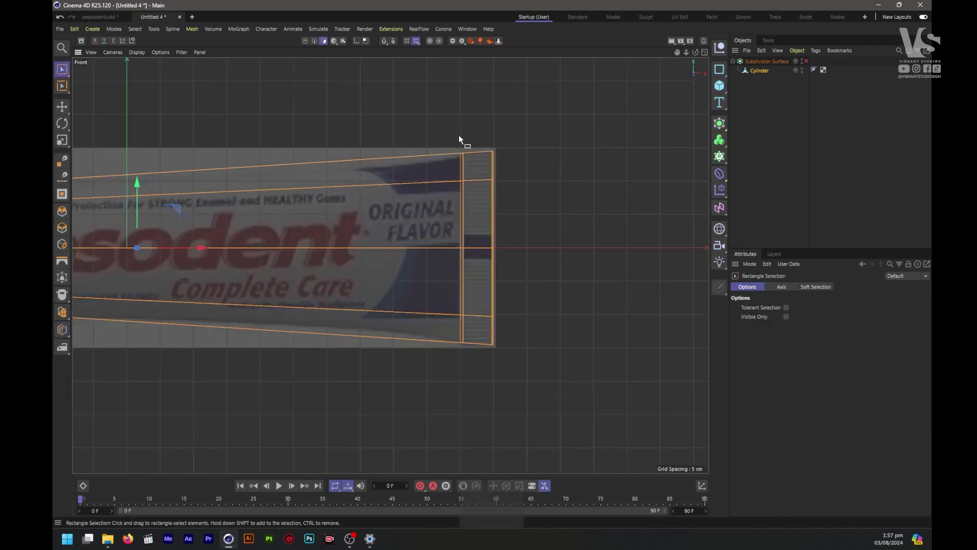
pyautogui.click(305, 40)
pyautogui.moveTo(437, 134); pyautogui.dragTo(462, 381)
pyautogui.scroll(3, 462, 198)
pyautogui.press('t')
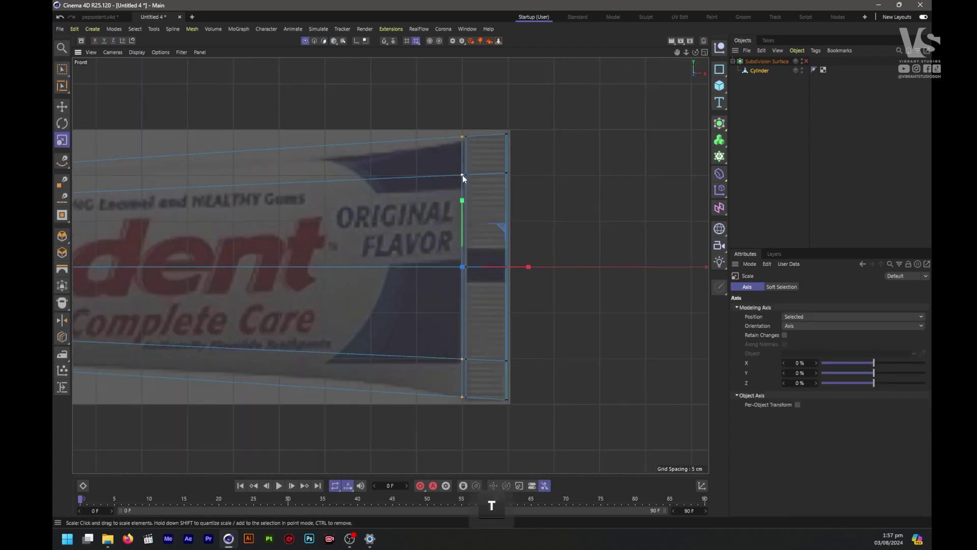
pyautogui.moveTo(462, 202); pyautogui.dragTo(463, 204)
pyautogui.scroll(3, 486, 141)
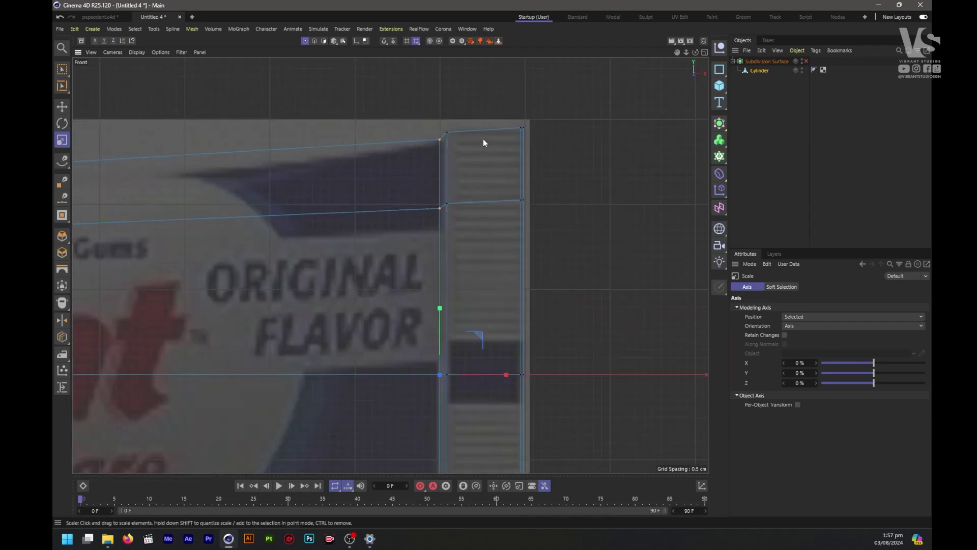
# Select all crimp points in the top view, flatten them along Z, and shift them about 0.06 cm along X toward the nozzle
pyautogui.middleClick(493, 176)
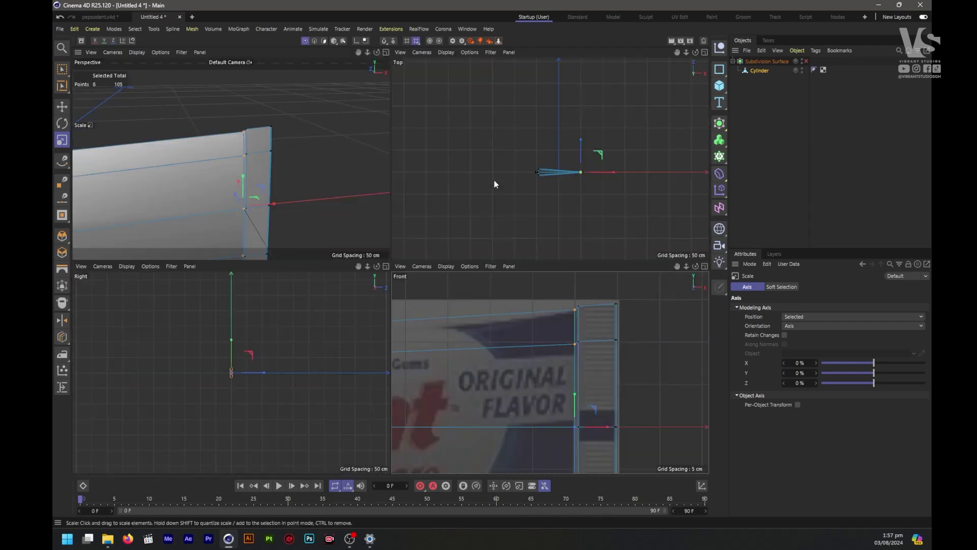
pyautogui.scroll(5, 586, 168)
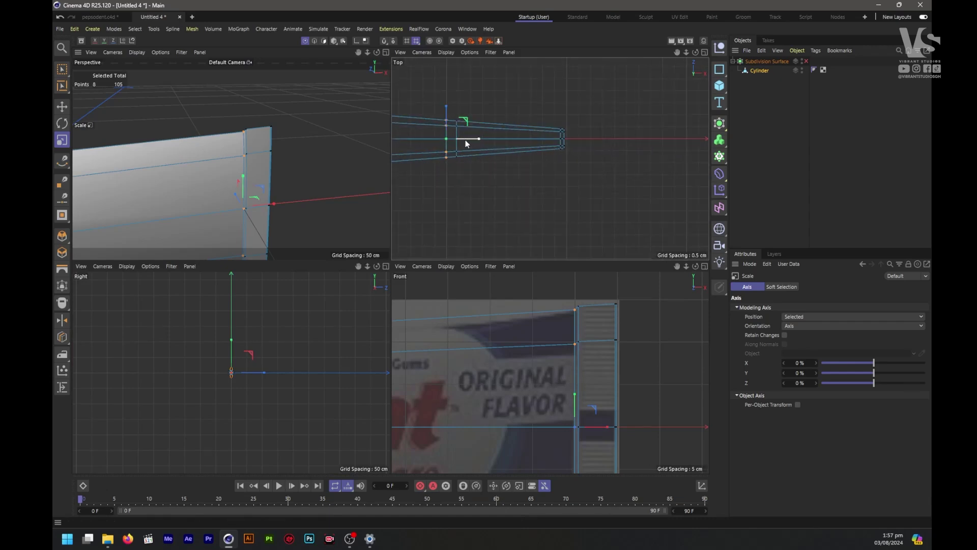
pyautogui.scroll(1, 465, 139)
pyautogui.press('space')
pyautogui.moveTo(628, 92); pyautogui.dragTo(443, 193)
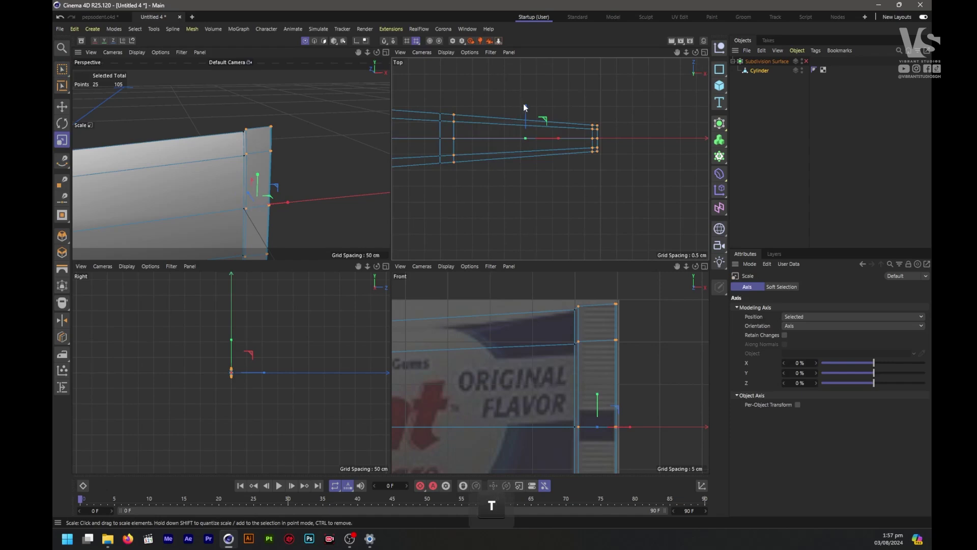
pyautogui.moveTo(524, 104); pyautogui.dragTo(524, 124)
pyautogui.hotkey('ctrl', 'z')
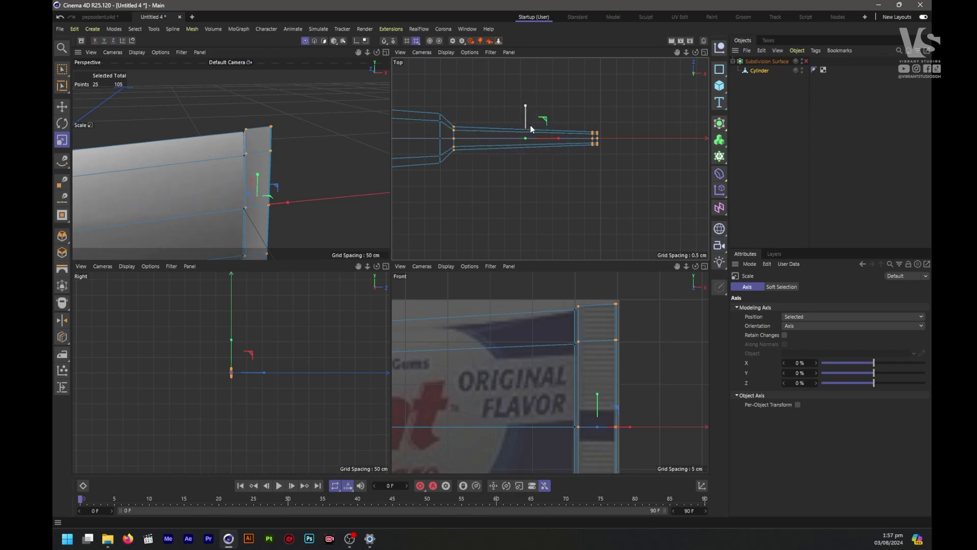
pyautogui.press('e')
pyautogui.moveTo(559, 138); pyautogui.dragTo(555, 142)
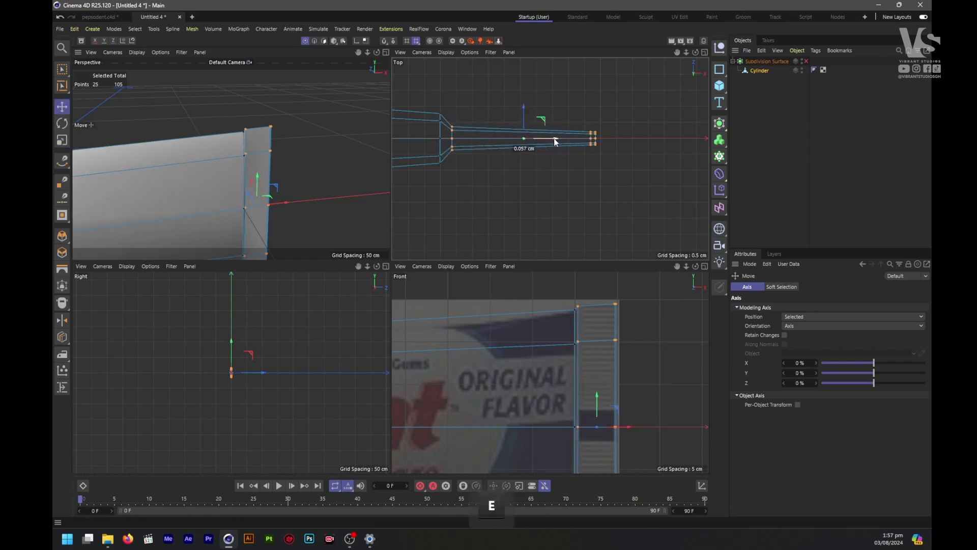
pyautogui.scroll(-1, 543, 215)
# Select the body point loop beside the crimp in the top view and scale it thinner along Z to ease the transition
pyautogui.press('space')
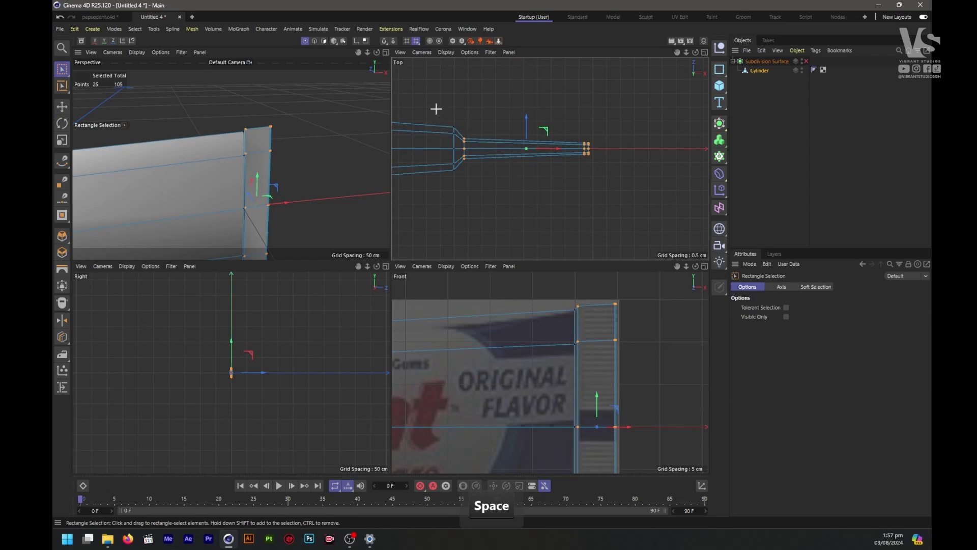
pyautogui.moveTo(437, 108); pyautogui.dragTo(460, 185)
pyautogui.press('t')
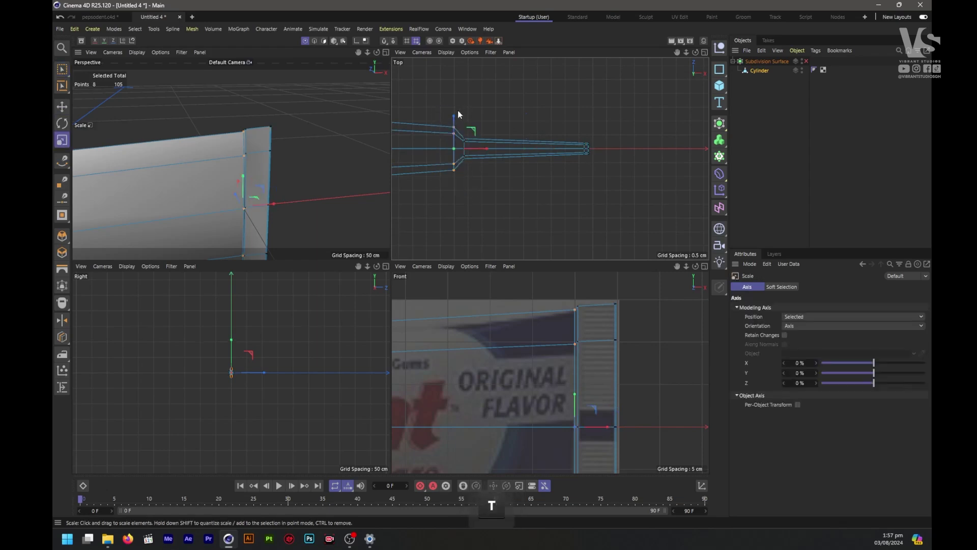
pyautogui.moveTo(454, 115); pyautogui.dragTo(453, 131)
pyautogui.scroll(-2, 611, 218)
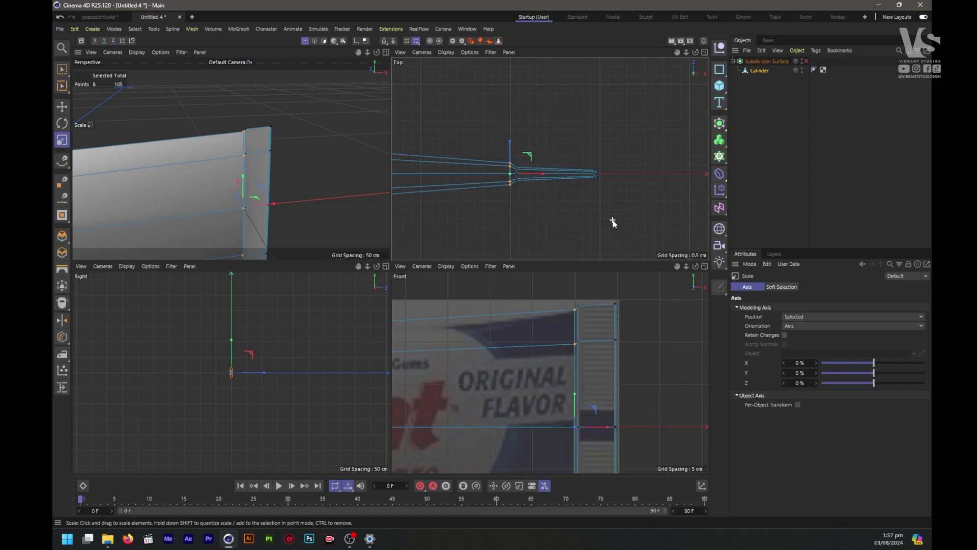
# Re-enable the Subdivision Surface and examine the smoothed nozzle opening in the perspective view
pyautogui.middleClick(387, 151)
pyautogui.scroll(-6, 475, 189)
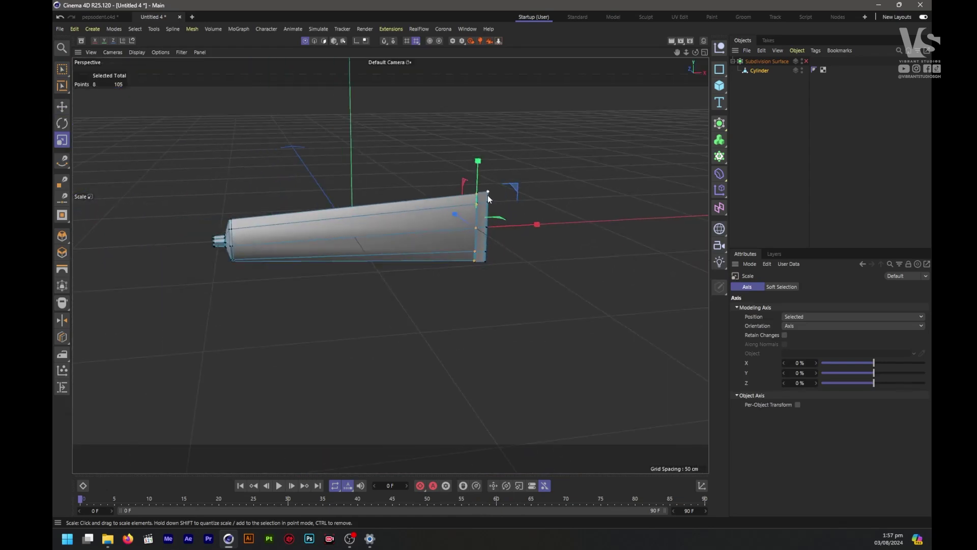
pyautogui.scroll(10, 262, 225)
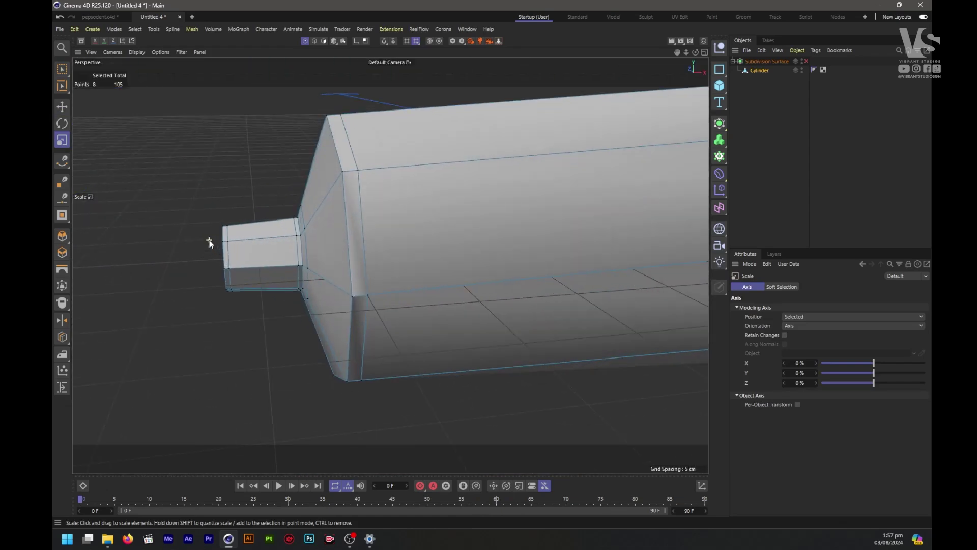
pyautogui.click(806, 61)
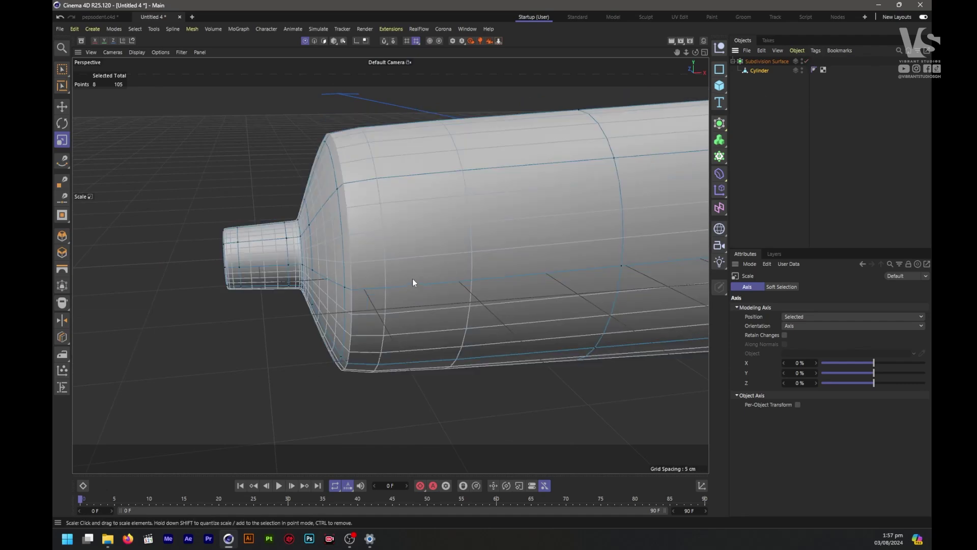
pyautogui.keyDown('alt'); pyautogui.moveTo(389, 266); pyautogui.dragTo(635, 130); pyautogui.keyUp('alt')
pyautogui.scroll(3, 406, 271)
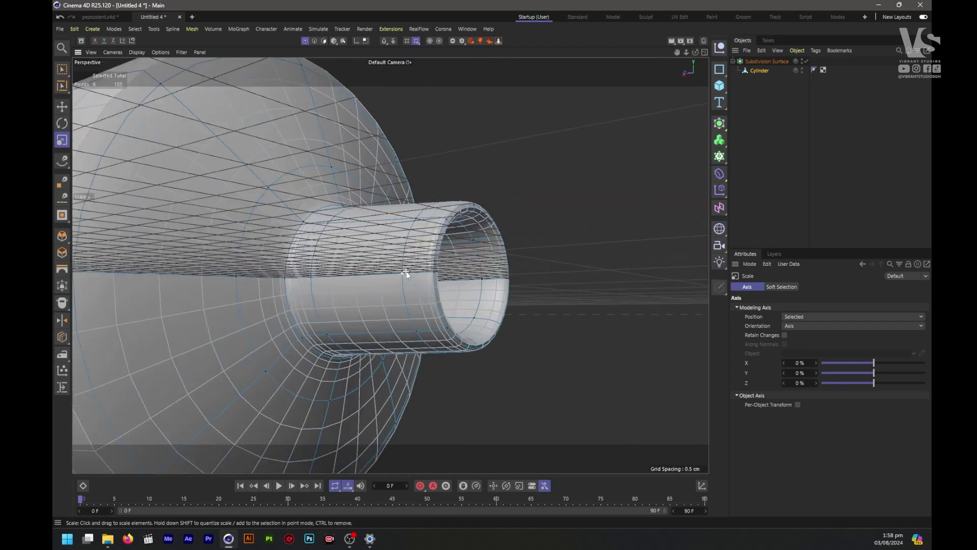
# Add loop cuts around the nozzle rim: outside at 73.699% offset, inside the opening at 97.705%, and midway across the rim face at 50%
pyautogui.press('k')
pyautogui.press('l')
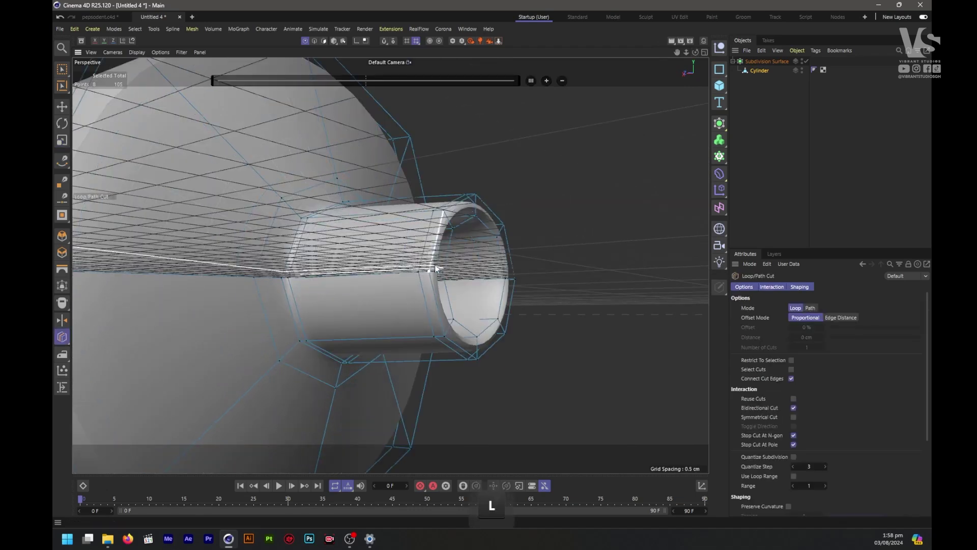
pyautogui.scroll(3, 438, 275)
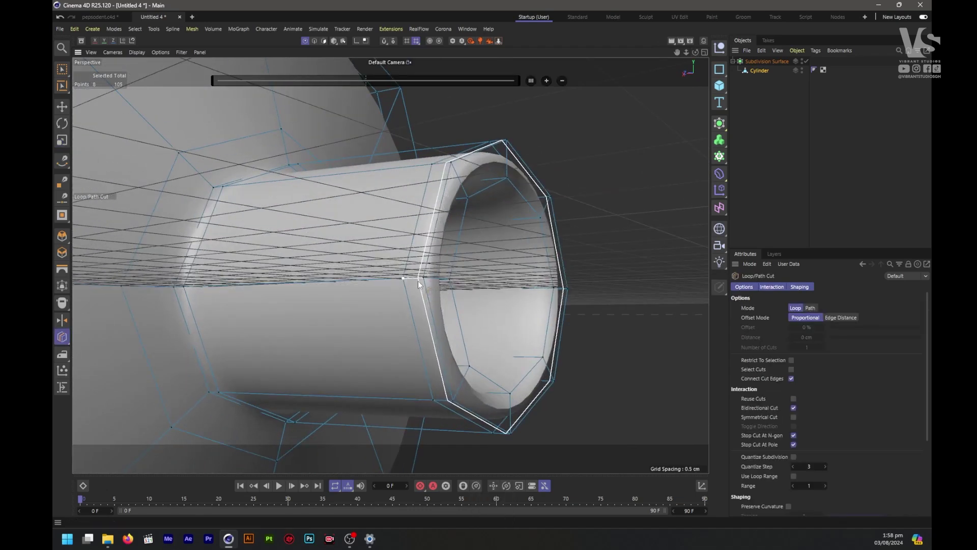
pyautogui.click(418, 282)
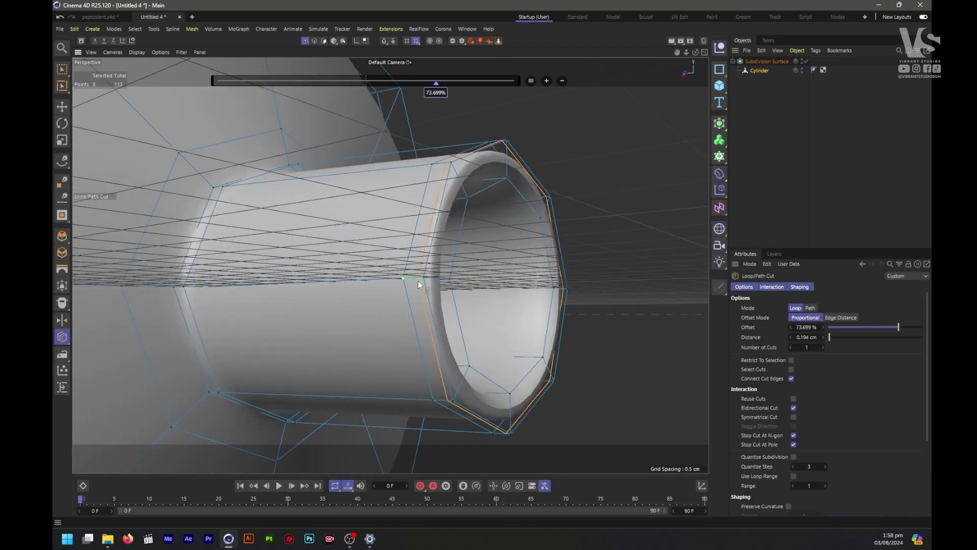
pyautogui.click(535, 221)
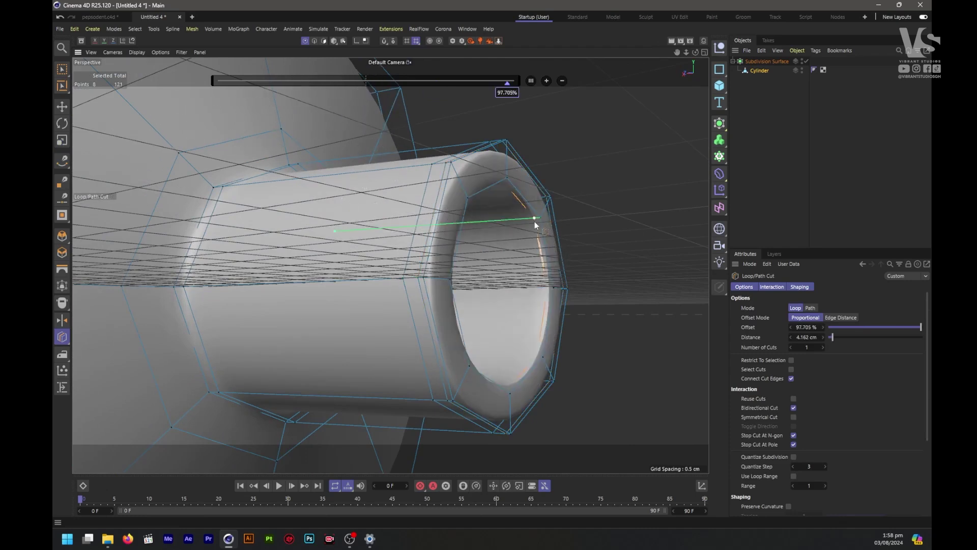
pyautogui.press('shift')
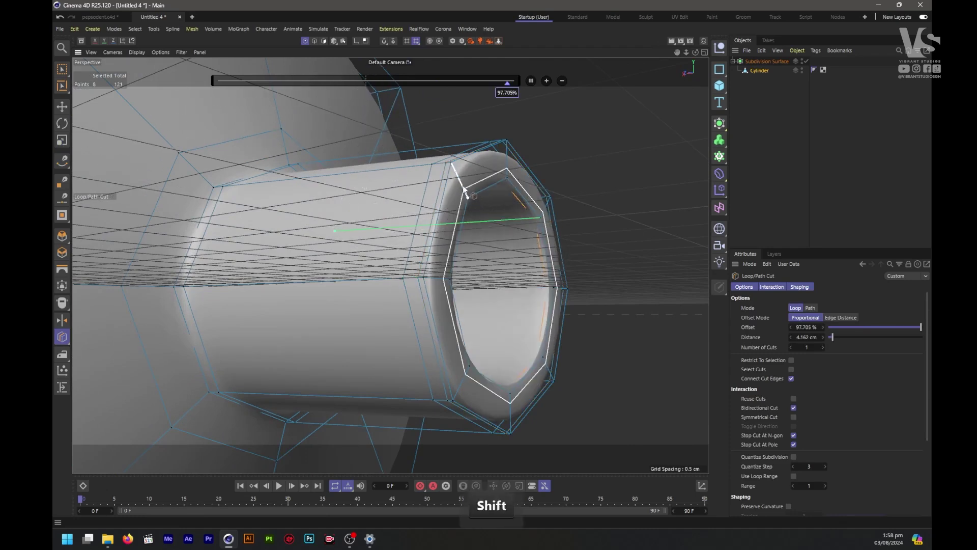
pyautogui.keyDown('shift'); pyautogui.click(461, 183); pyautogui.keyUp('shift')
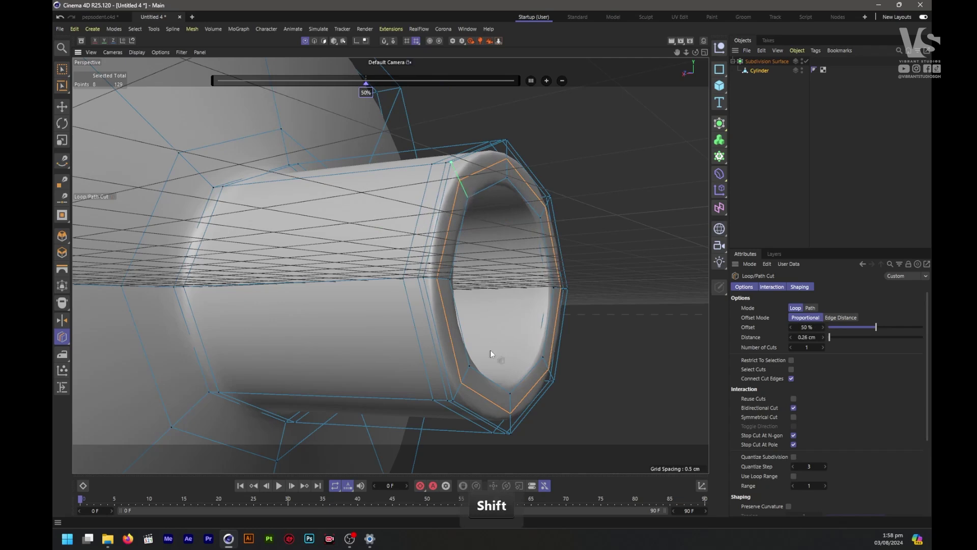
pyautogui.scroll(-5, 499, 399)
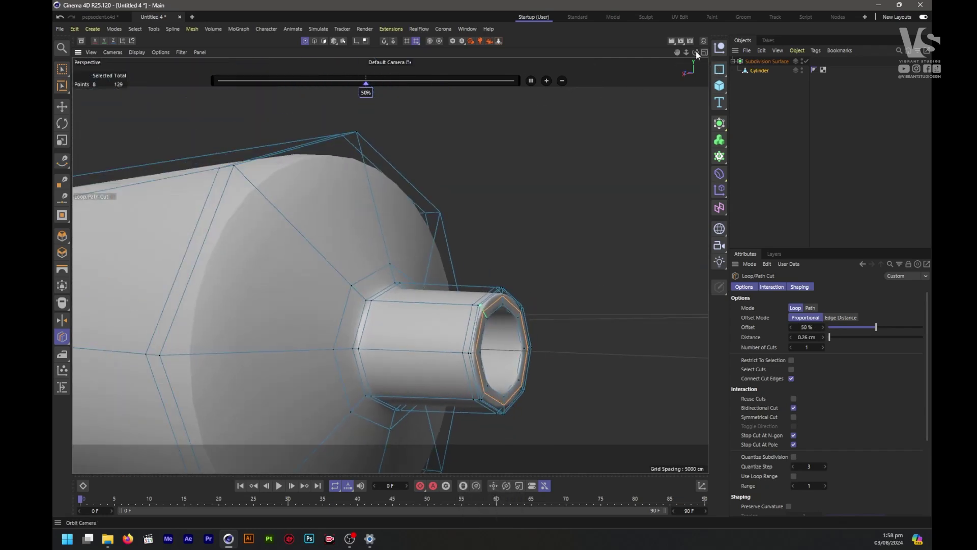
pyautogui.moveTo(695, 52); pyautogui.dragTo(729, 66)
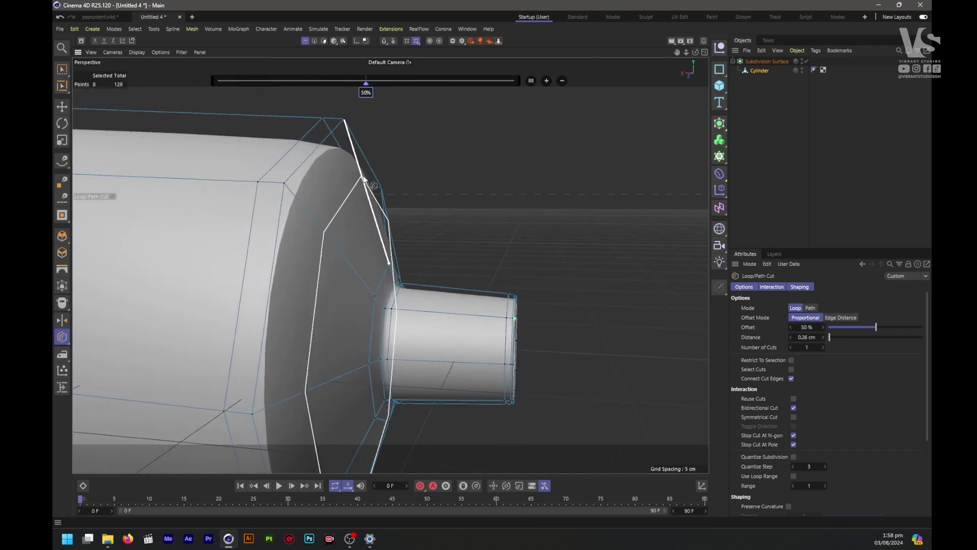
# Add a loop cut around the tube's sloped shoulder at 25% offset and render the view to check the smoothed shape
pyautogui.keyDown('shift'); pyautogui.click(355, 160); pyautogui.keyUp('shift')
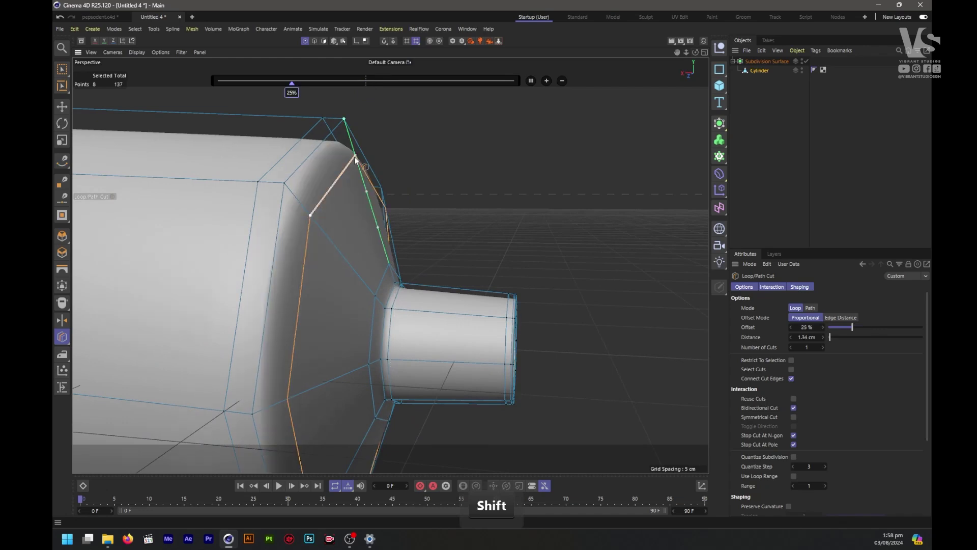
pyautogui.scroll(-3, 394, 193)
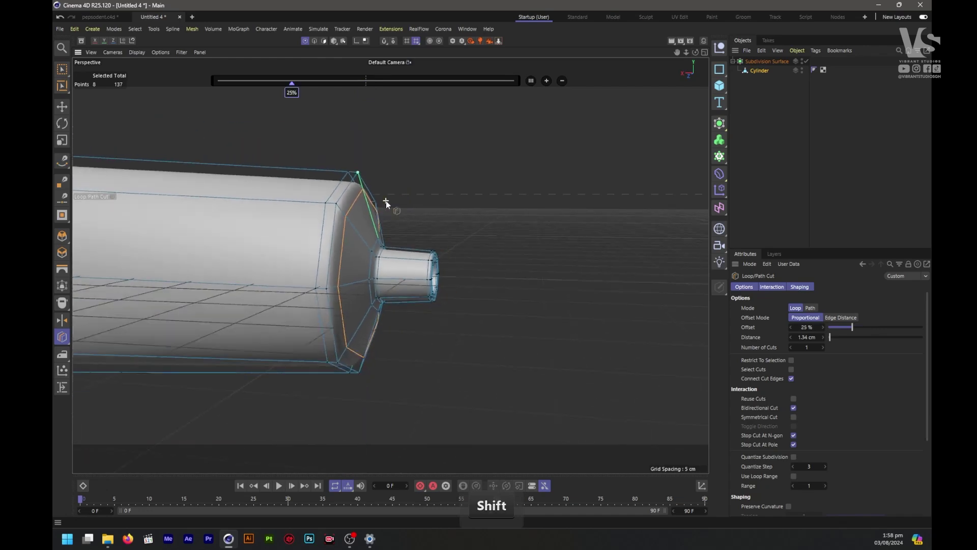
pyautogui.scroll(-2, 385, 200)
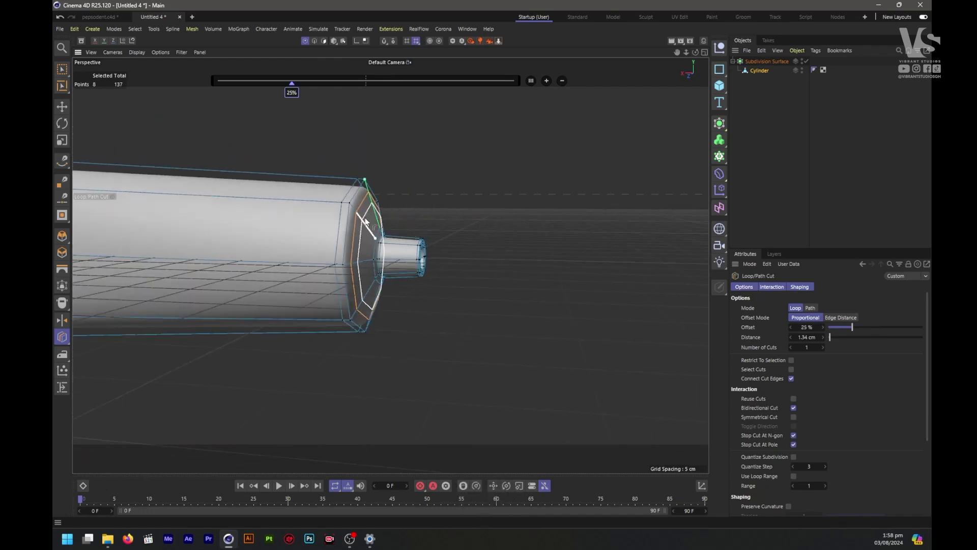
pyautogui.scroll(-5, 443, 250)
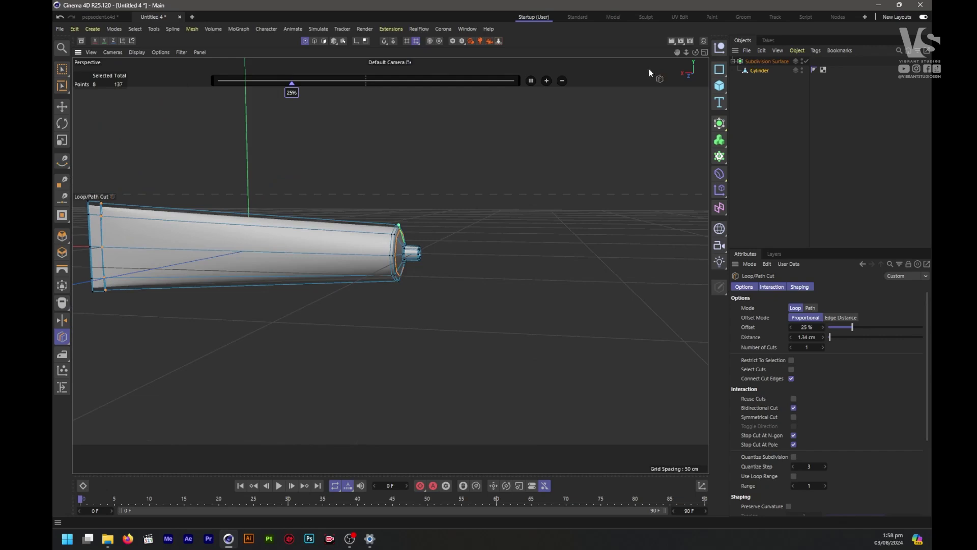
pyautogui.click(670, 41)
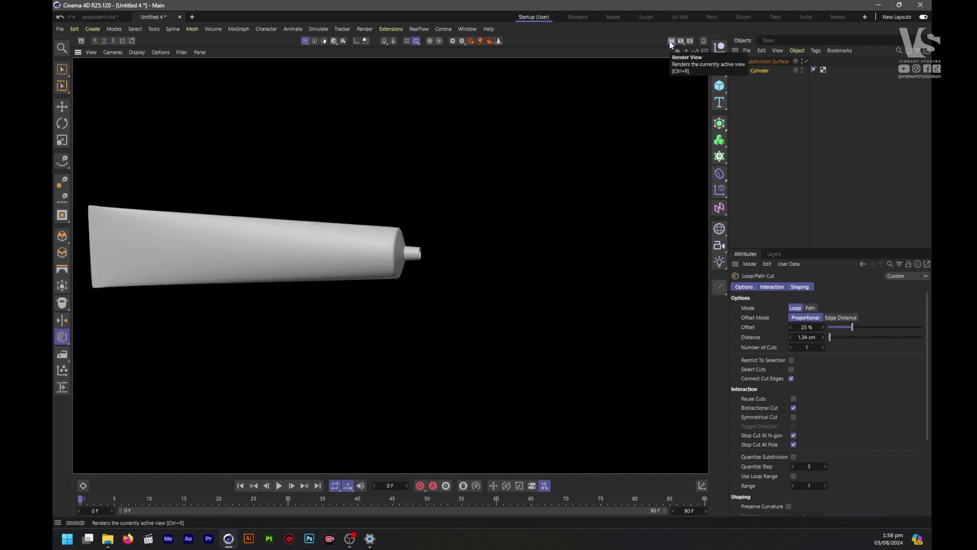
pyautogui.click(358, 240)
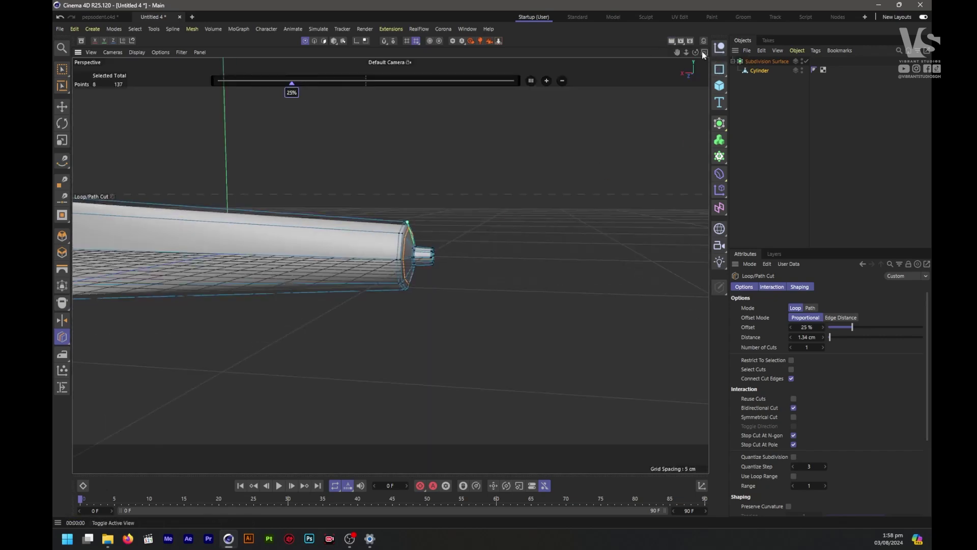
# Add supporting loop cuts to the crimped tail: beside its body-side edge at 7.267% offset and near its outer end at 84.586%
pyautogui.moveTo(695, 52); pyautogui.dragTo(309, 239)
pyautogui.scroll(-5, 192, 284)
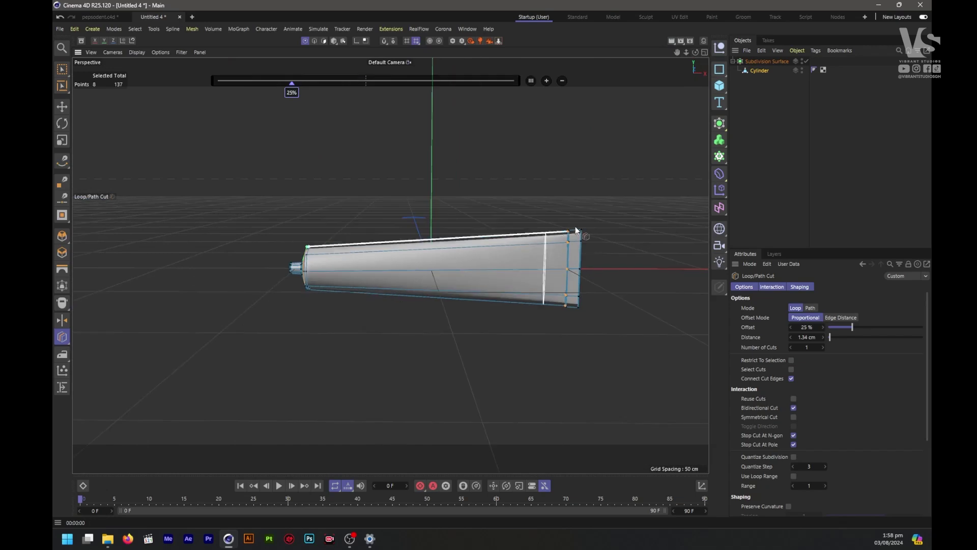
pyautogui.scroll(10, 606, 266)
pyautogui.scroll(2, 599, 267)
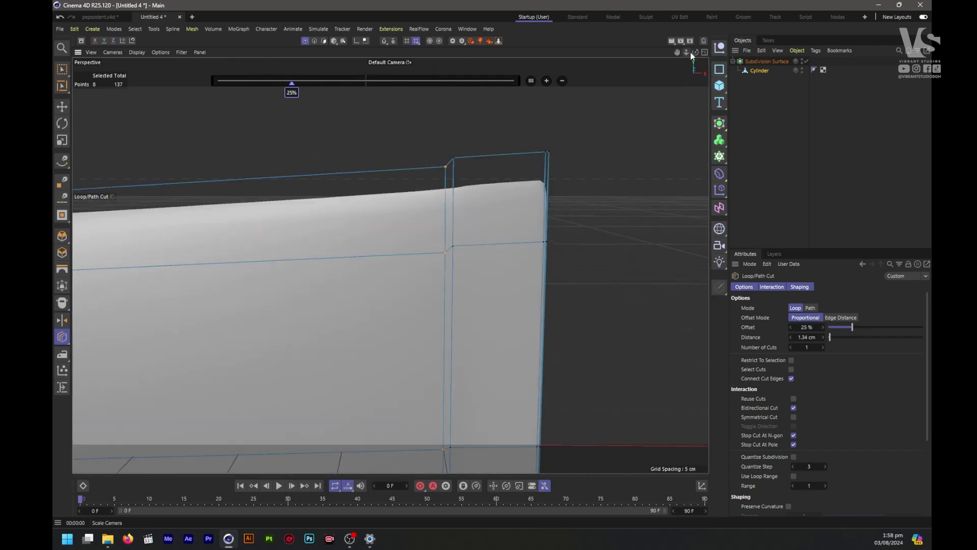
pyautogui.moveTo(696, 52); pyautogui.dragTo(671, 66)
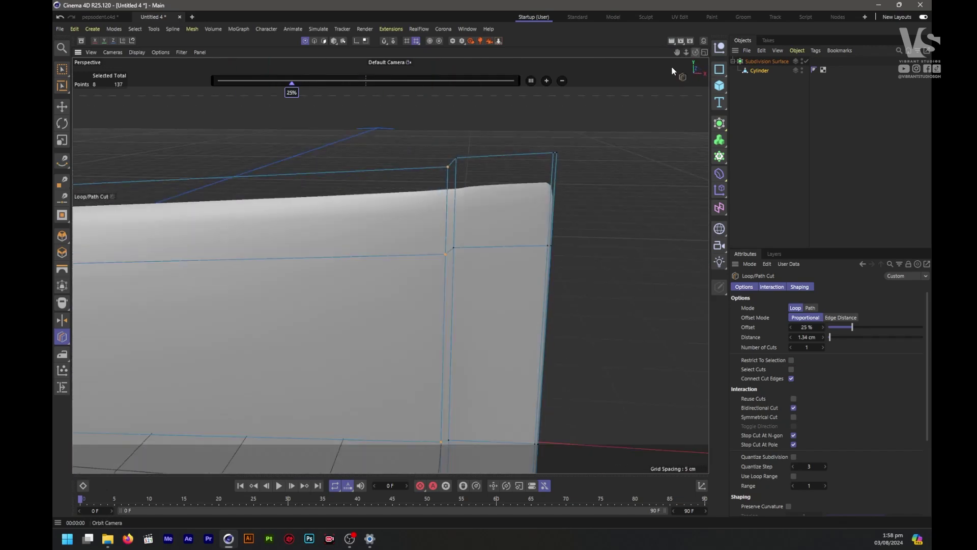
pyautogui.click(458, 156)
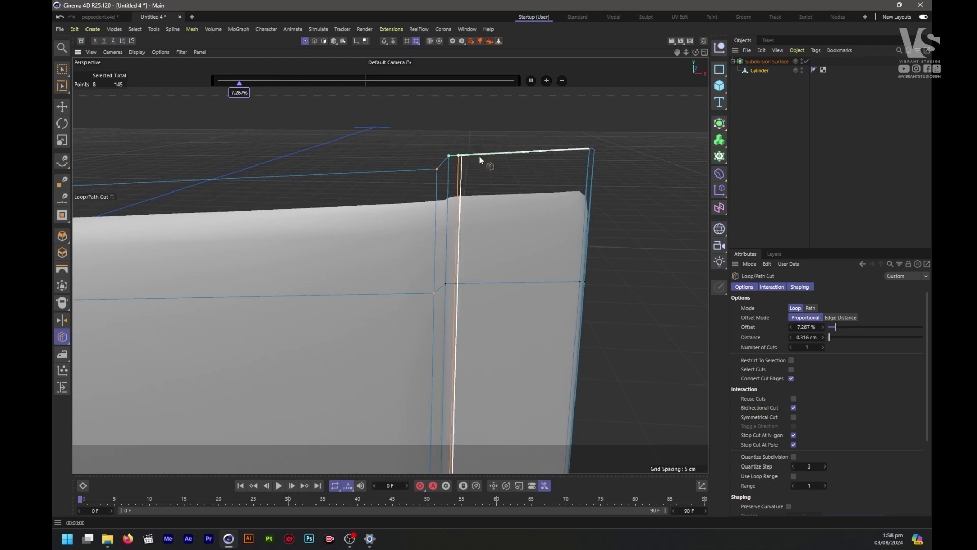
pyautogui.scroll(2, 592, 149)
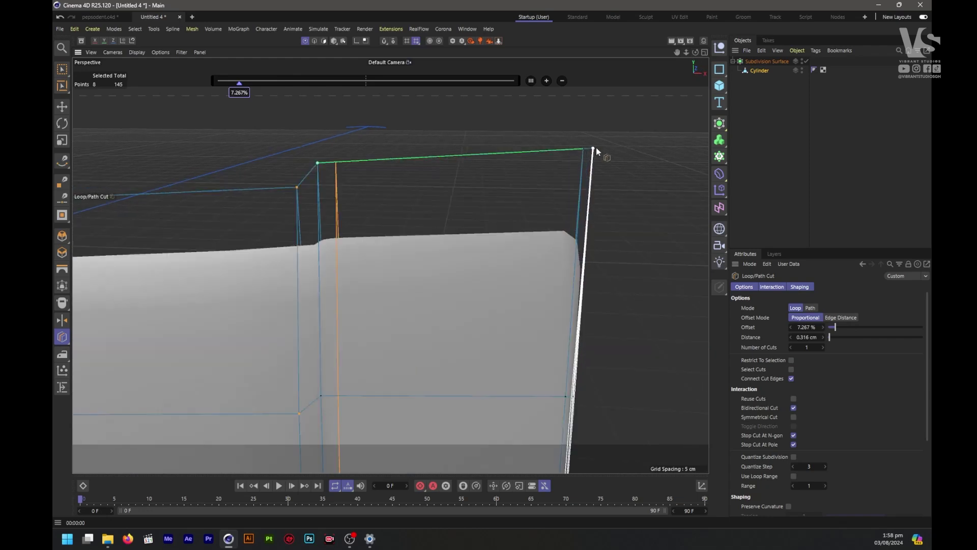
pyautogui.scroll(2, 595, 148)
pyautogui.click(589, 149)
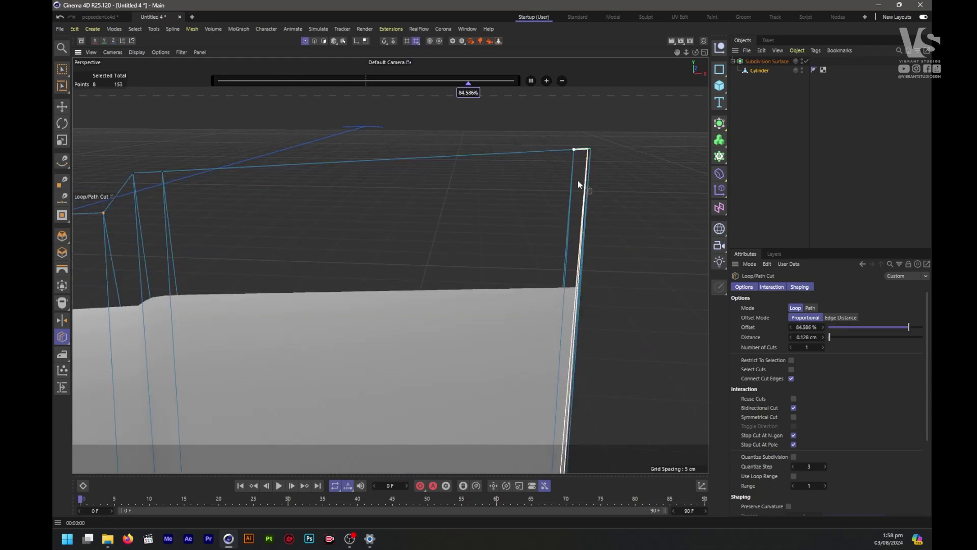
pyautogui.scroll(-4, 534, 212)
pyautogui.scroll(-4, 491, 132)
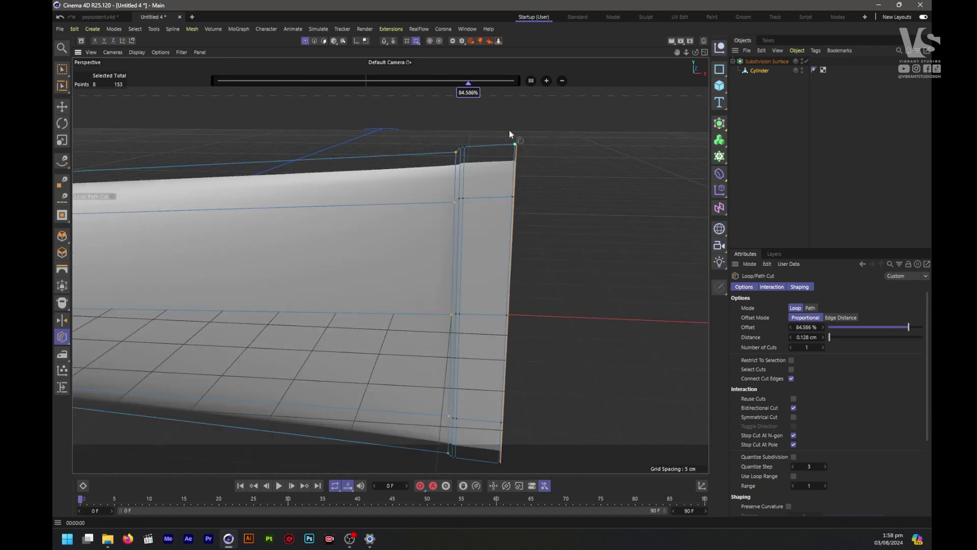
# Render the perspective view to examine the crimp up close and the whole tube
pyautogui.click(671, 40)
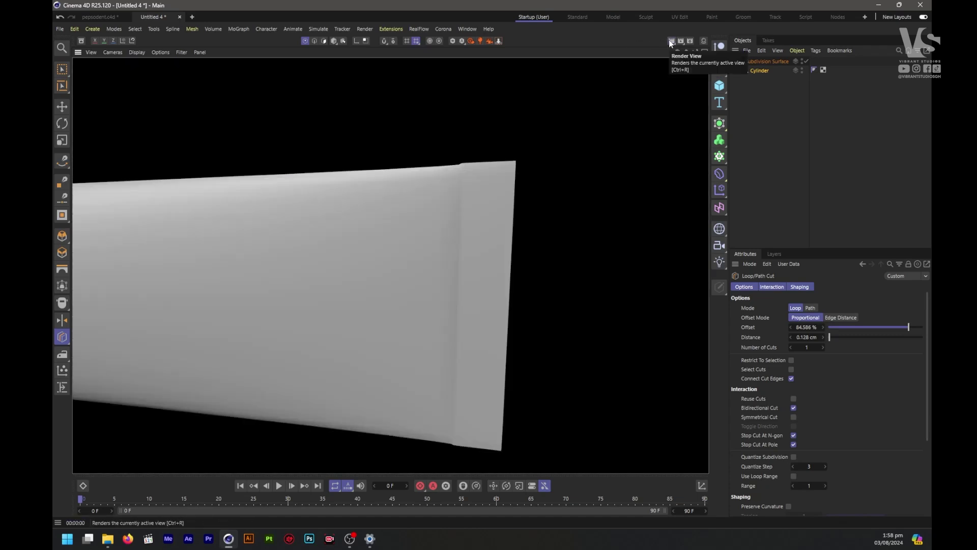
pyautogui.scroll(-5, 579, 166)
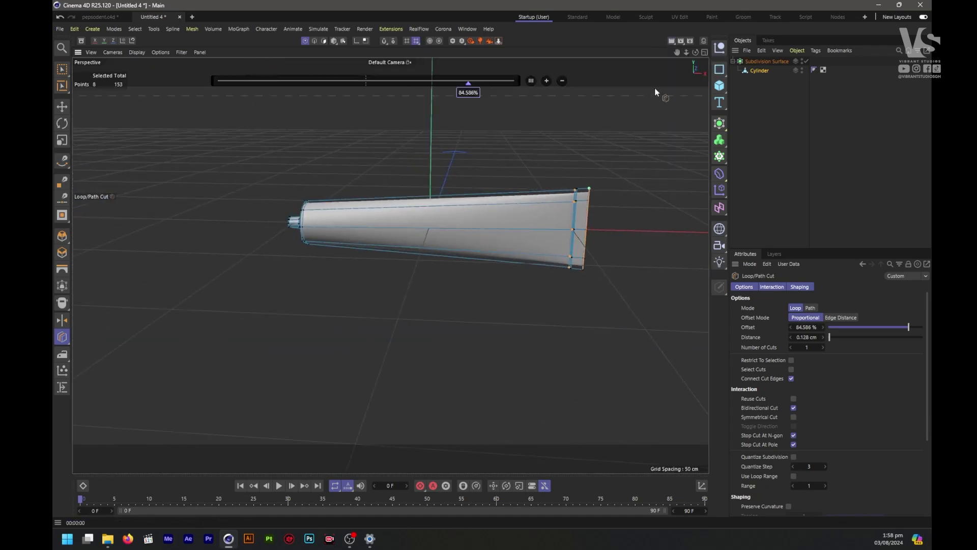
pyautogui.click(670, 42)
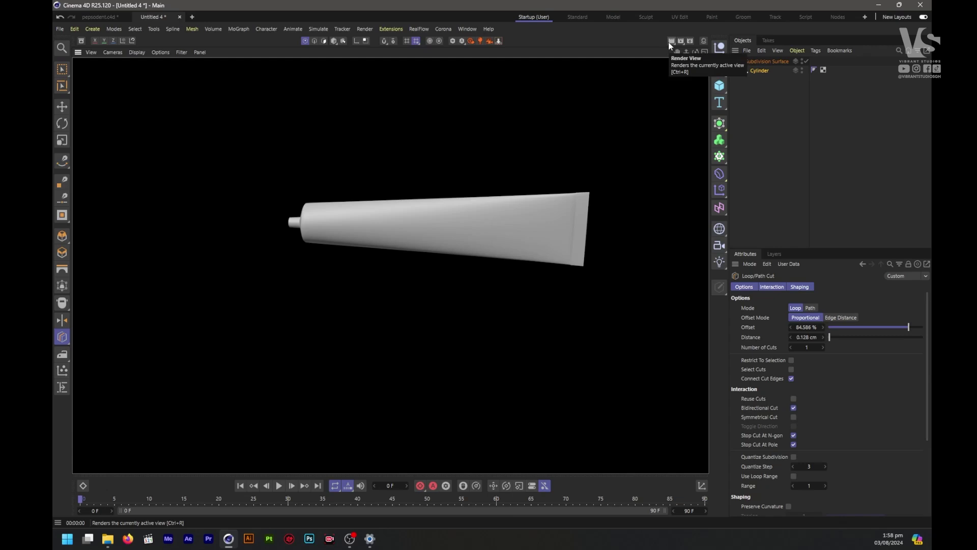
# Add a Cylinder primitive in the front view with Model mode active and set its orientation to +X
pyautogui.middleClick(374, 220)
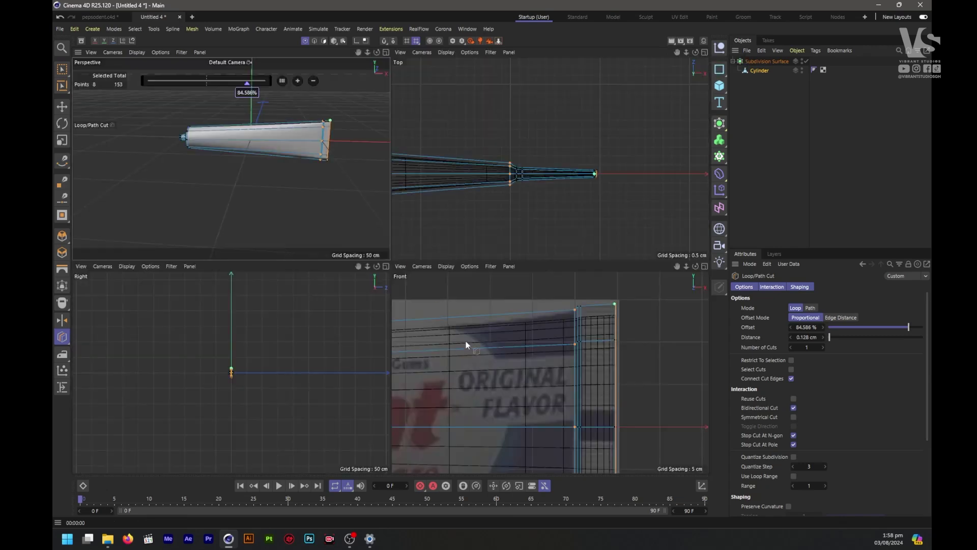
pyautogui.middleClick(466, 345)
pyautogui.scroll(-6, 604, 318)
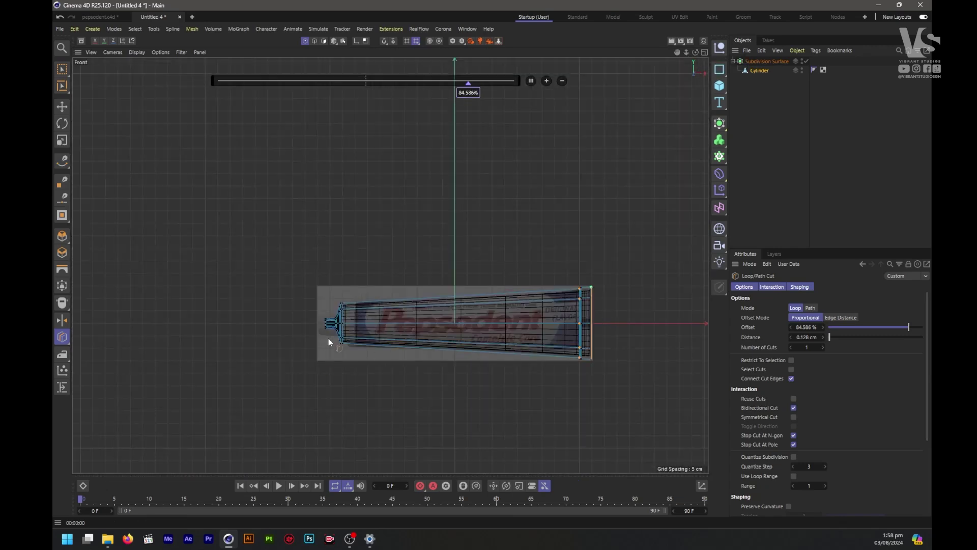
pyautogui.scroll(5, 328, 338)
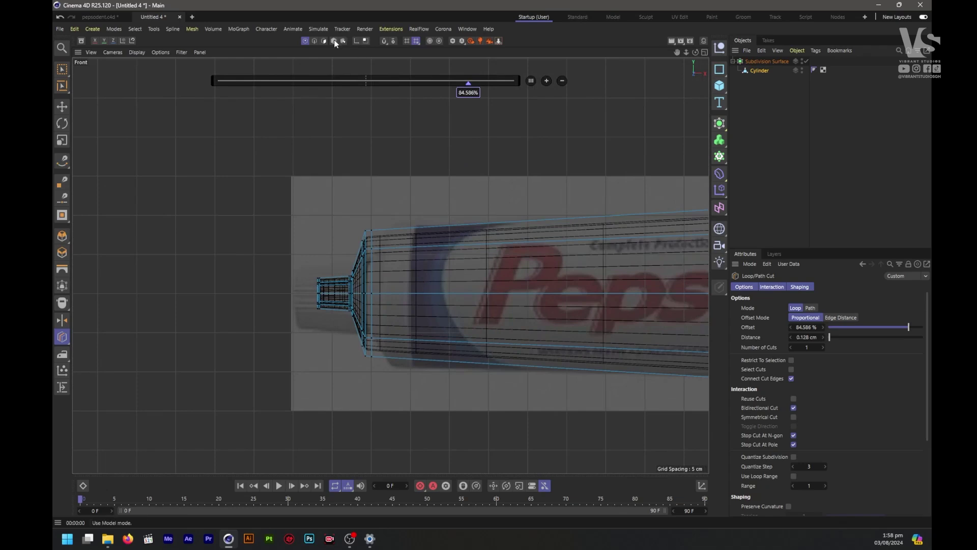
pyautogui.click(335, 41)
pyautogui.click(719, 85)
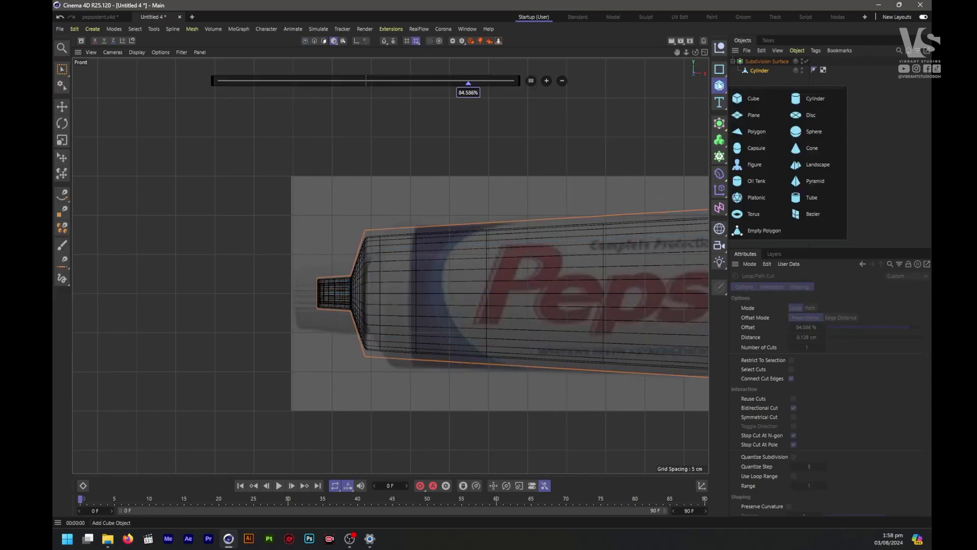
pyautogui.click(798, 99)
pyautogui.scroll(-5, 374, 301)
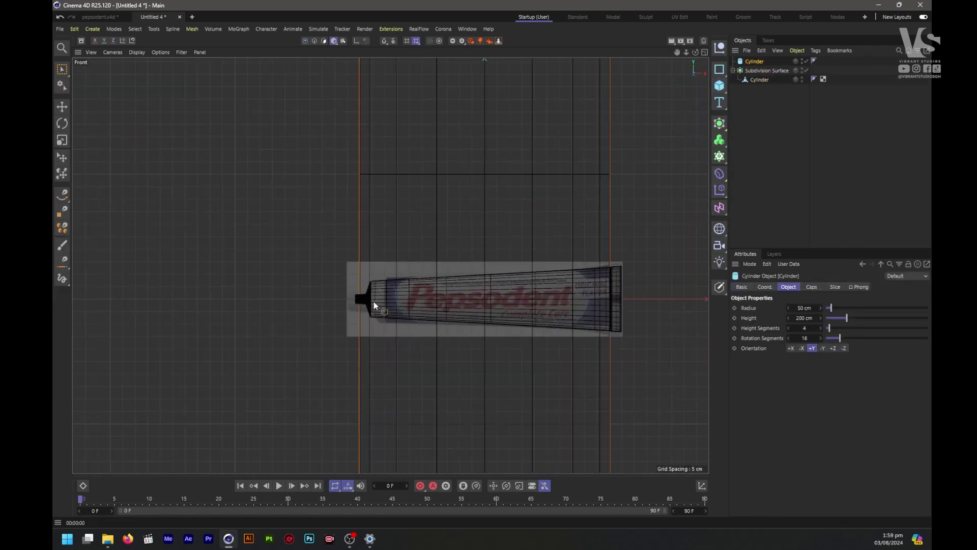
pyautogui.click(791, 349)
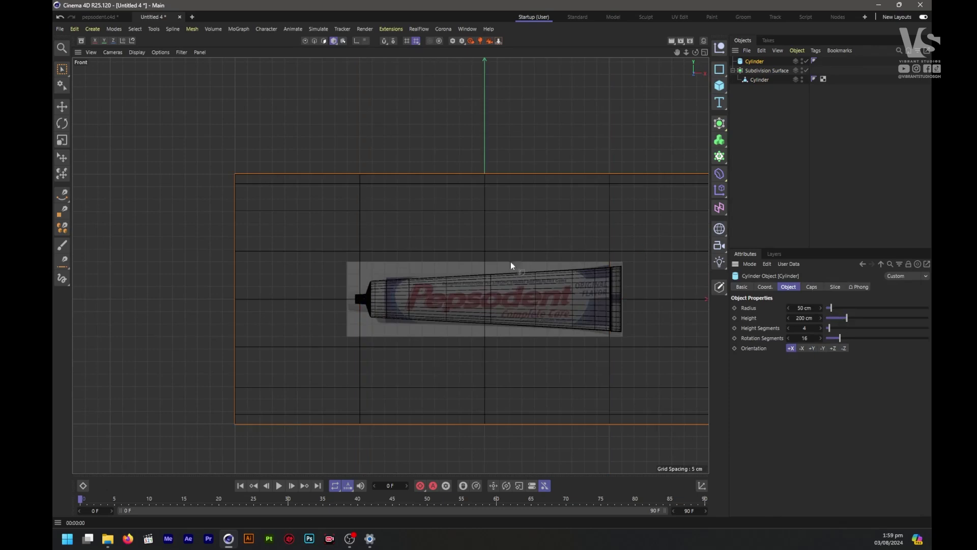
# Shrink the new cylinder to roughly cap size in the front view and move it along X over the nozzle
pyautogui.scroll(-3, 321, 321)
pyautogui.press('e')
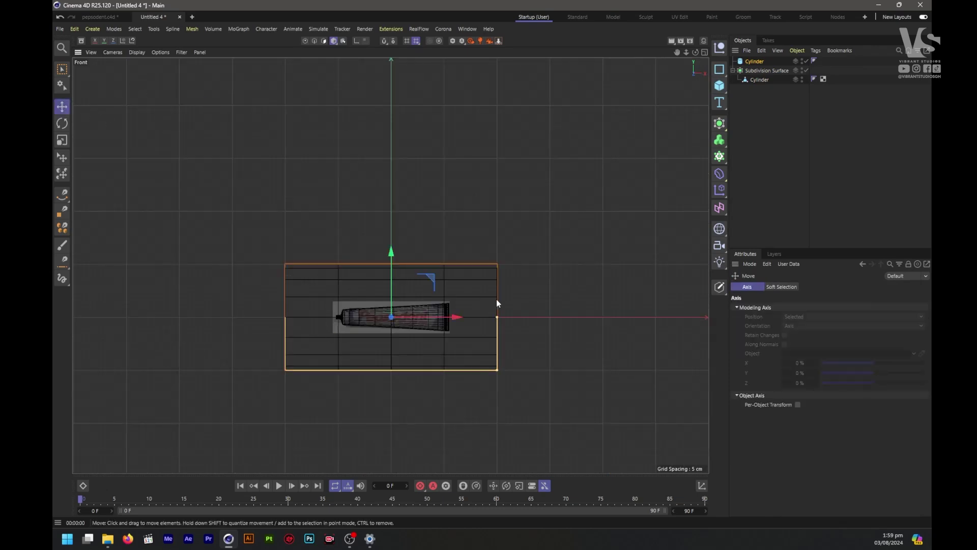
pyautogui.moveTo(497, 371); pyautogui.dragTo(350, 323)
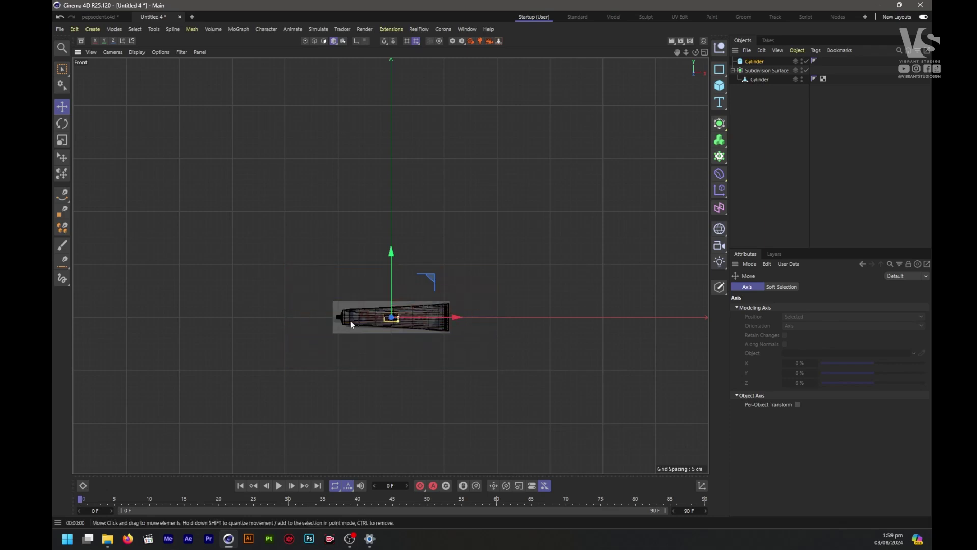
pyautogui.scroll(5, 350, 322)
pyautogui.moveTo(484, 311); pyautogui.dragTo(316, 299)
pyautogui.scroll(8, 331, 317)
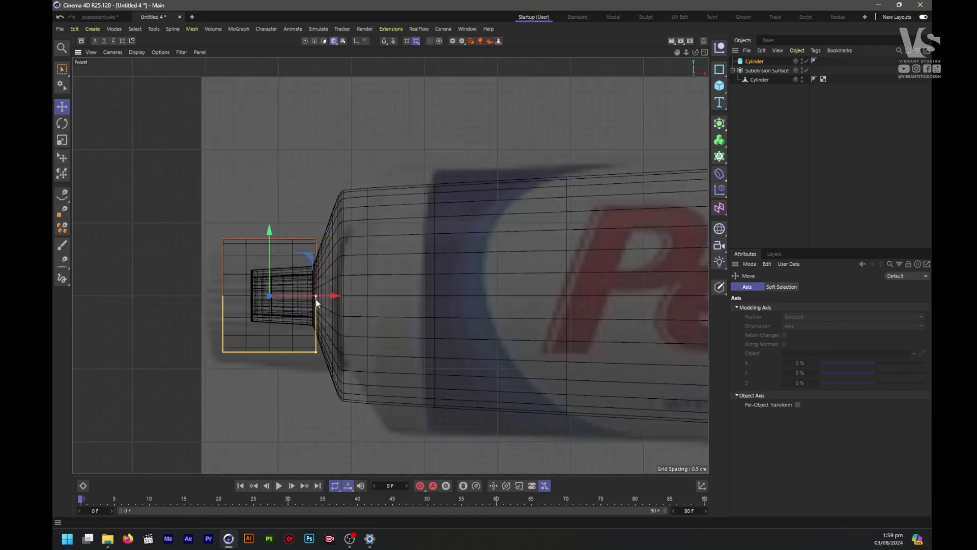
# Fit the cap cylinder around the nozzle up to the shoulder, with a radius of about 2.61 cm and height of about 6.365 cm
pyautogui.moveTo(315, 352); pyautogui.dragTo(315, 334)
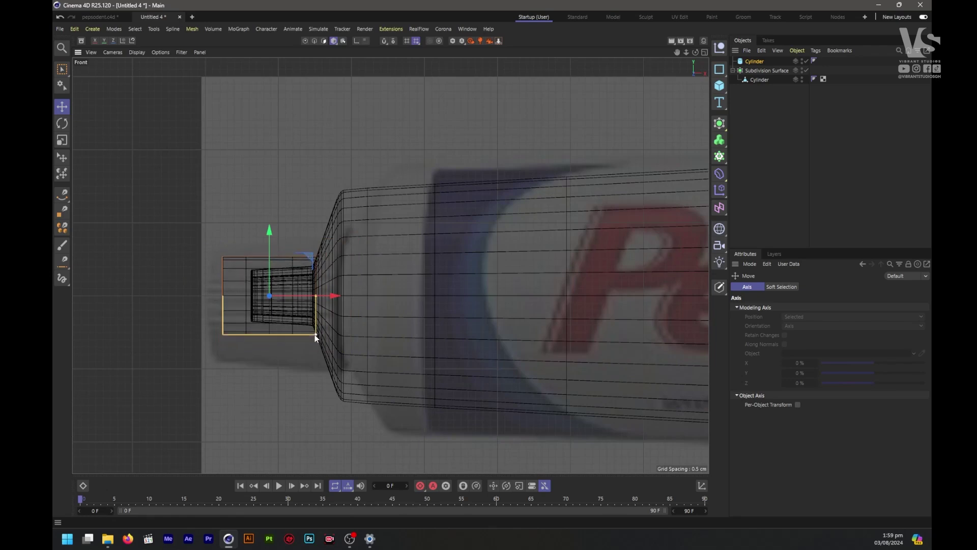
pyautogui.scroll(3, 305, 308)
pyautogui.moveTo(292, 284); pyautogui.dragTo(290, 283)
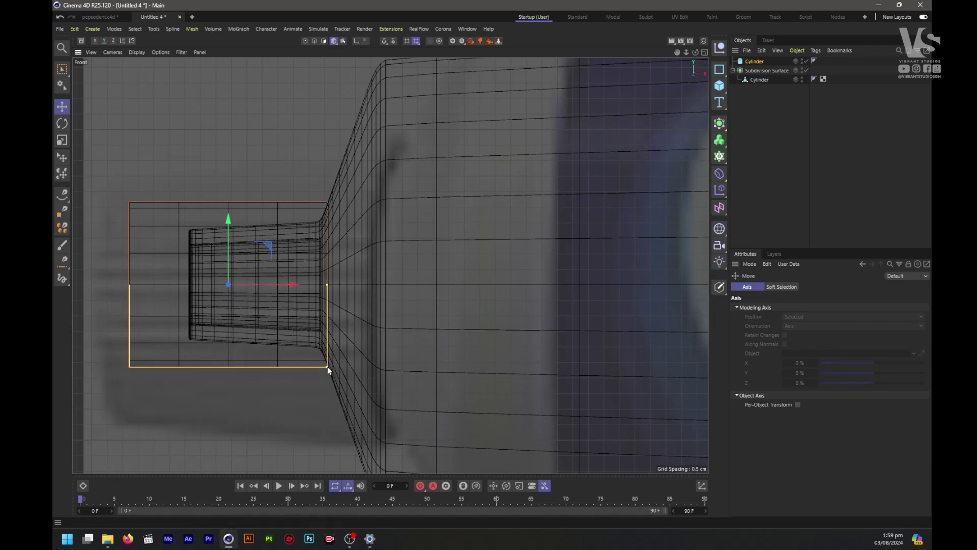
pyautogui.moveTo(328, 367); pyautogui.dragTo(327, 365)
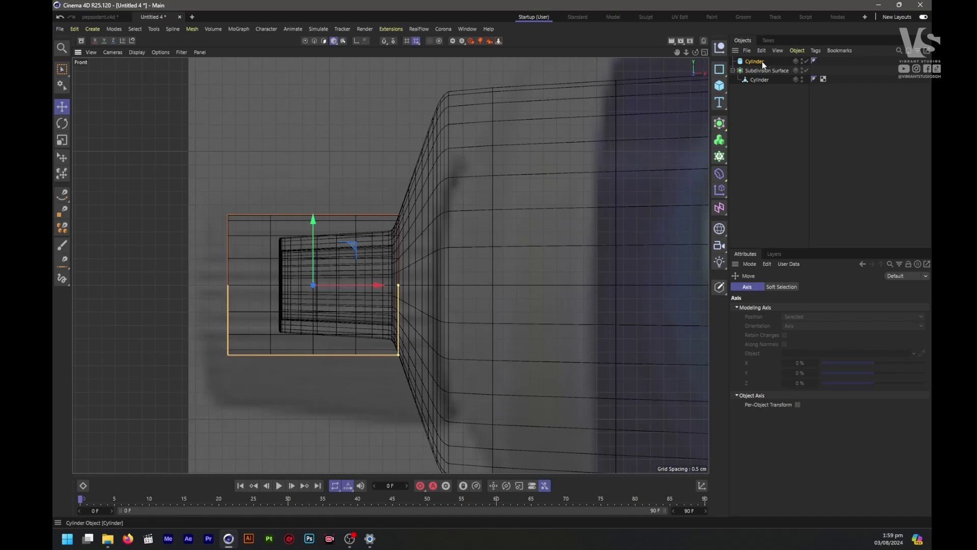
# Set the cap cylinder to 32 rotation segments and 1 height segment
pyautogui.click(762, 62)
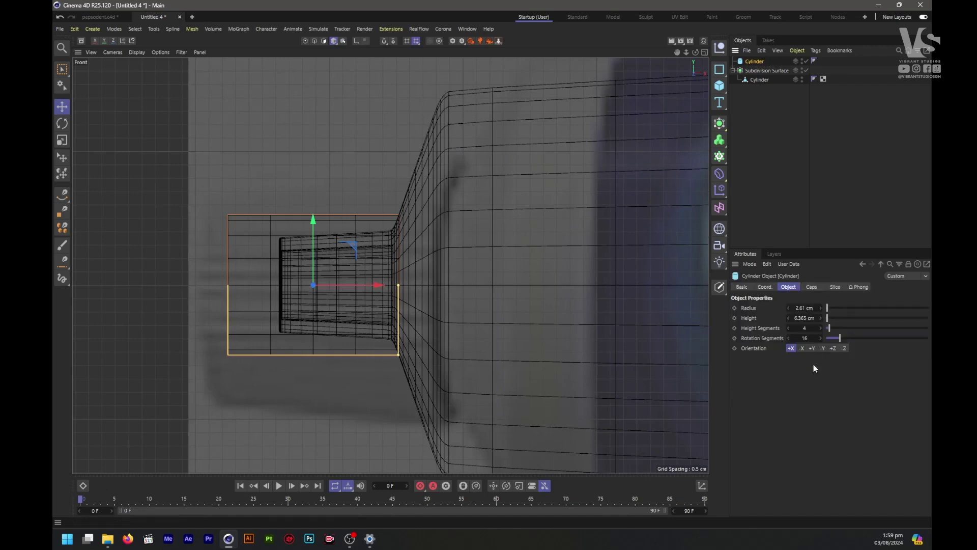
pyautogui.doubleClick(807, 338)
pyautogui.write('32')
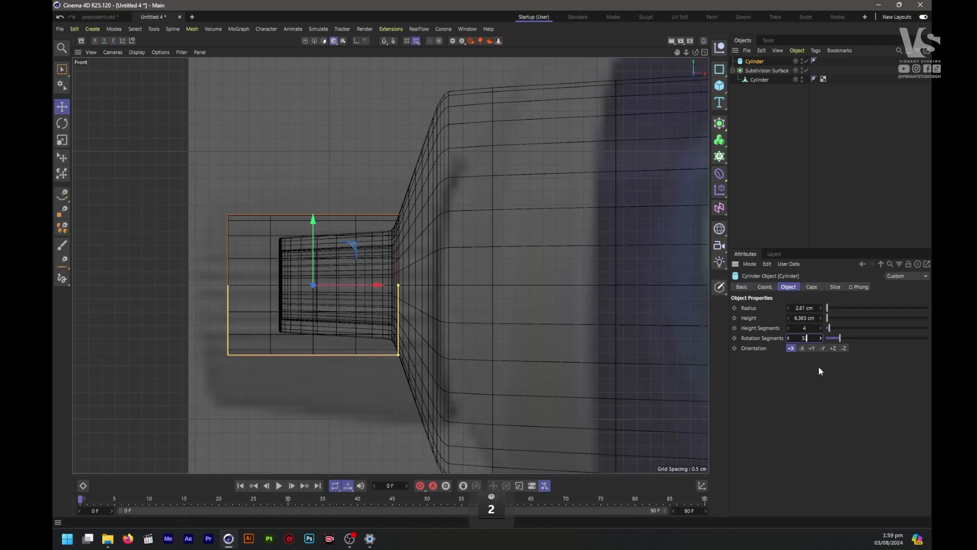
pyautogui.press('Return')
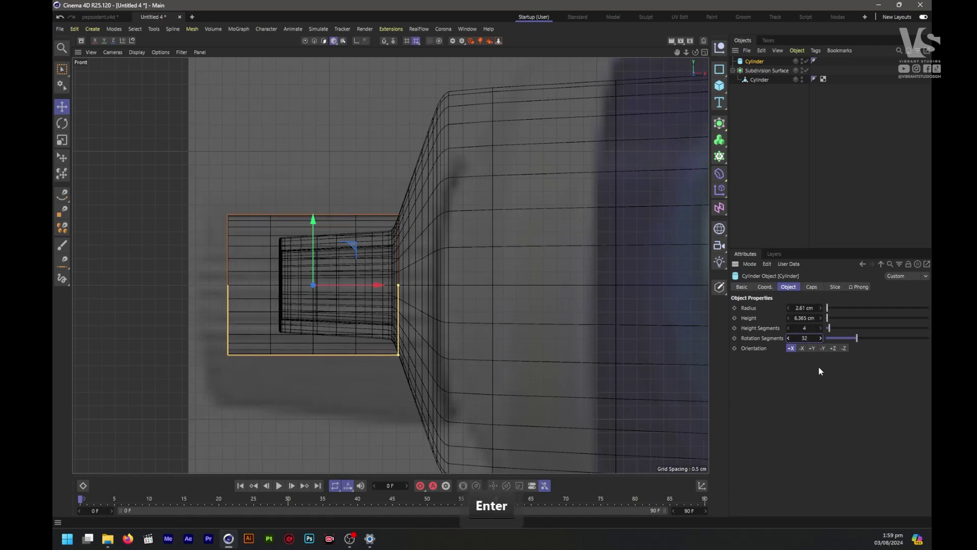
pyautogui.click(805, 328)
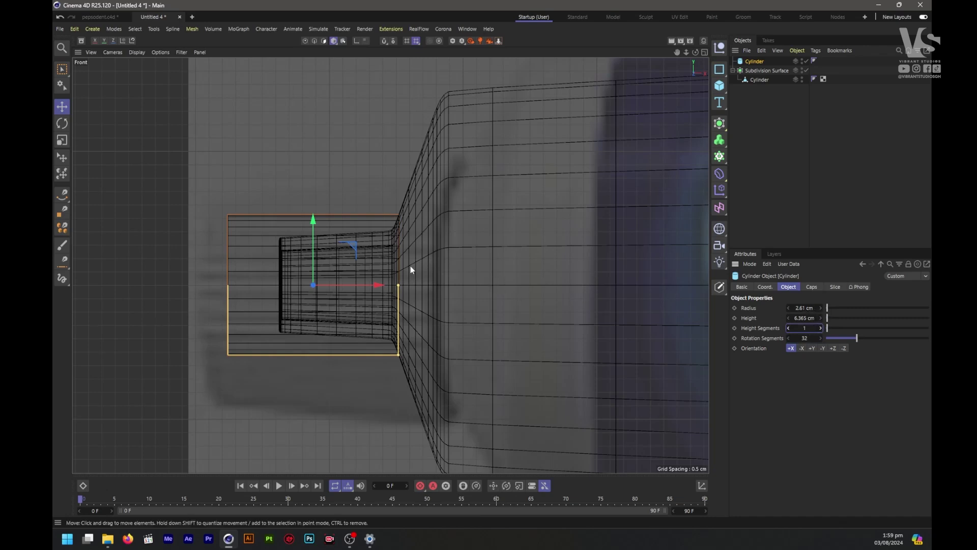
# Make the cap cylinder editable and switch to Points mode with Rectangle Selection active
pyautogui.write('c')
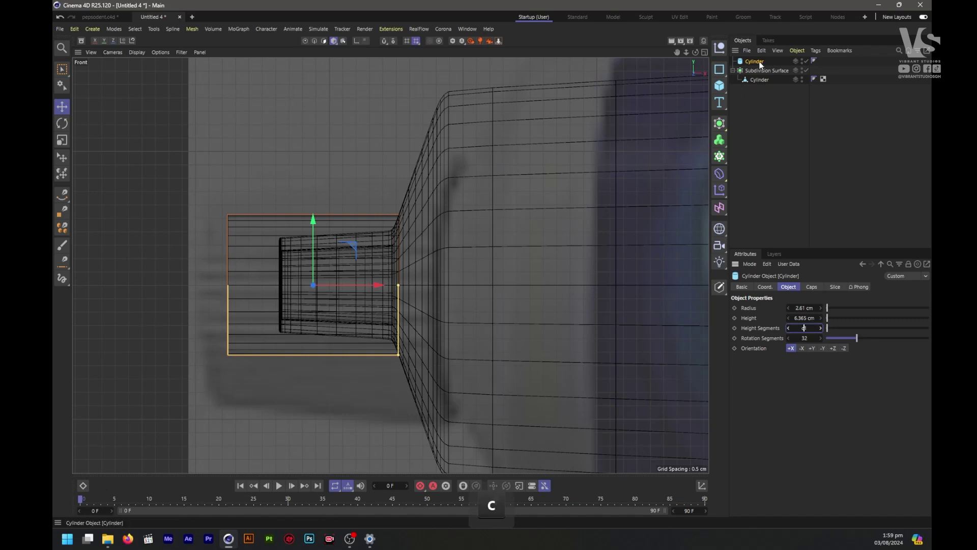
pyautogui.click(305, 41)
pyautogui.press('space')
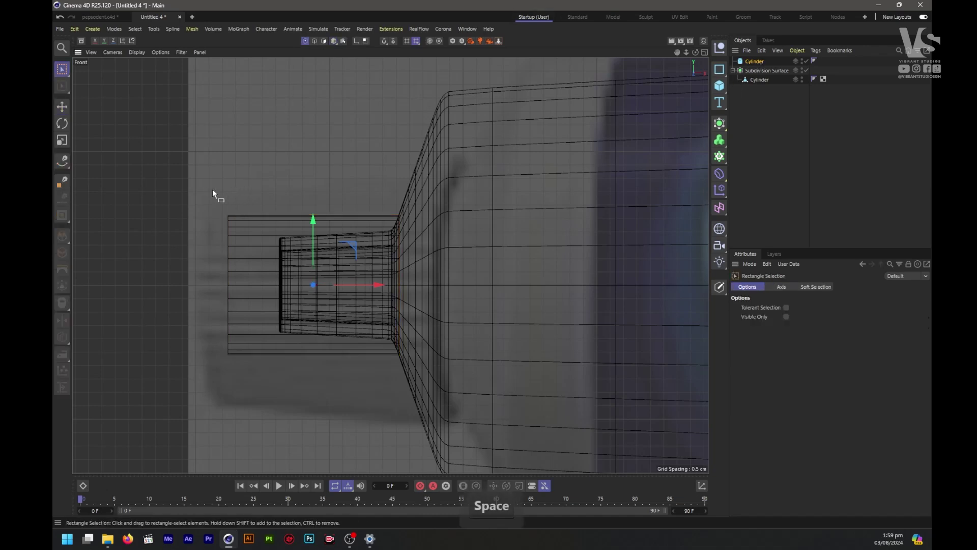
pyautogui.click(752, 61)
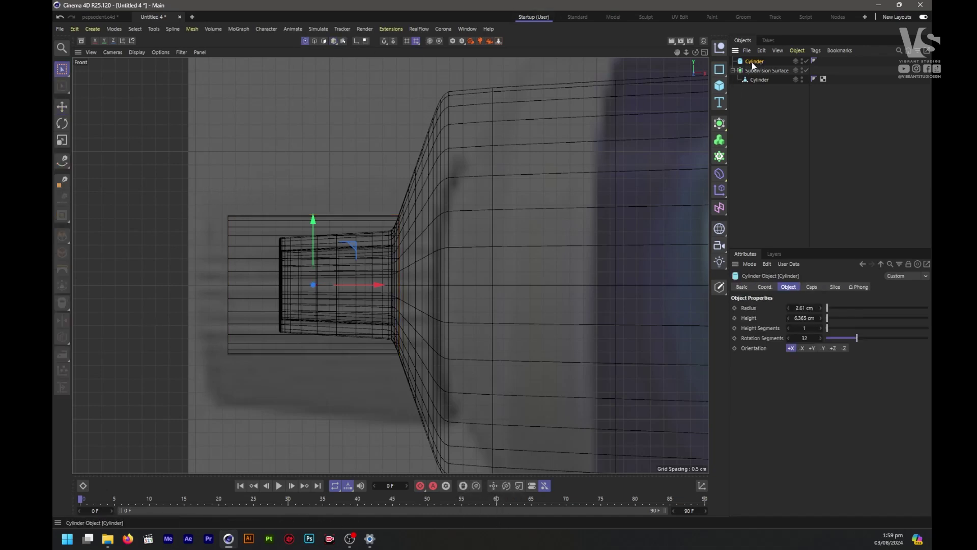
pyautogui.press('c')
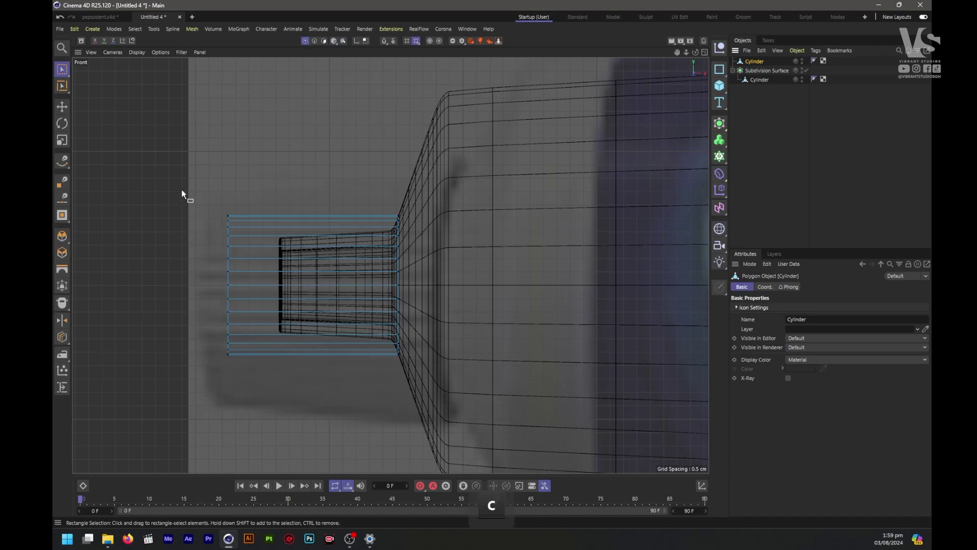
# Select all points at the cap cylinder's outer end in the front view and scale them down to taper the cap
pyautogui.moveTo(182, 176); pyautogui.dragTo(272, 391)
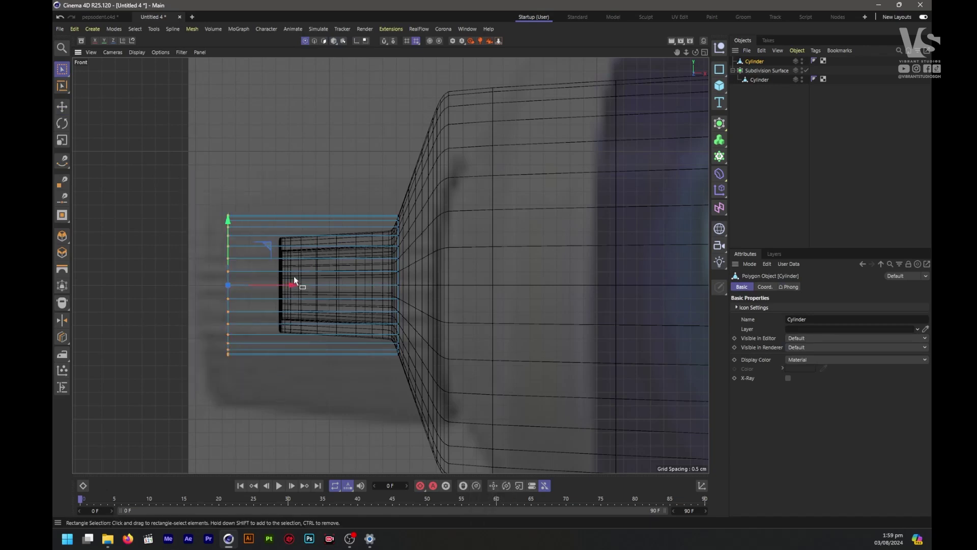
pyautogui.press('t')
pyautogui.moveTo(313, 163); pyautogui.dragTo(271, 216)
# Display the perspective view in Gouraud Shading (Lines) with the cap in close-up
pyautogui.middleClick(302, 237)
pyautogui.middleClick(323, 199)
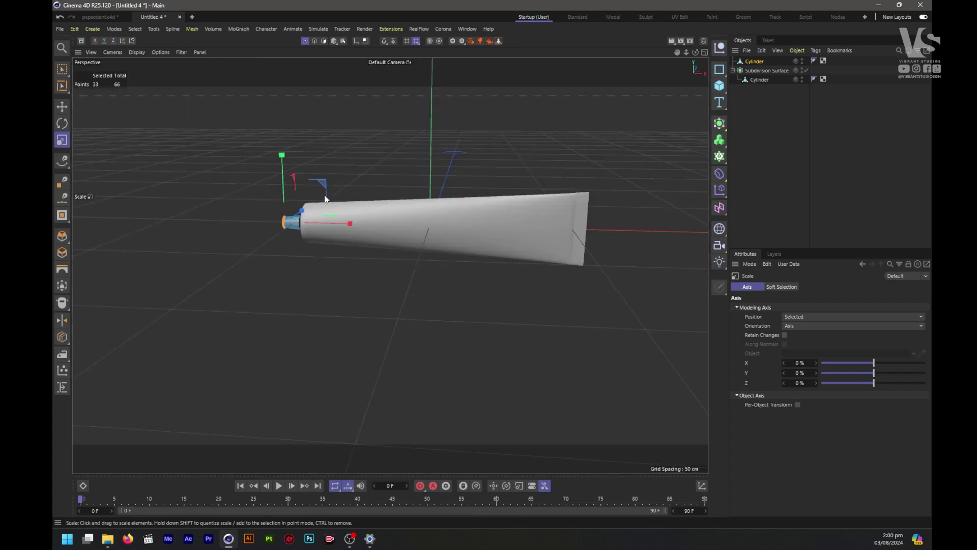
pyautogui.scroll(6, 280, 232)
pyautogui.press('n')
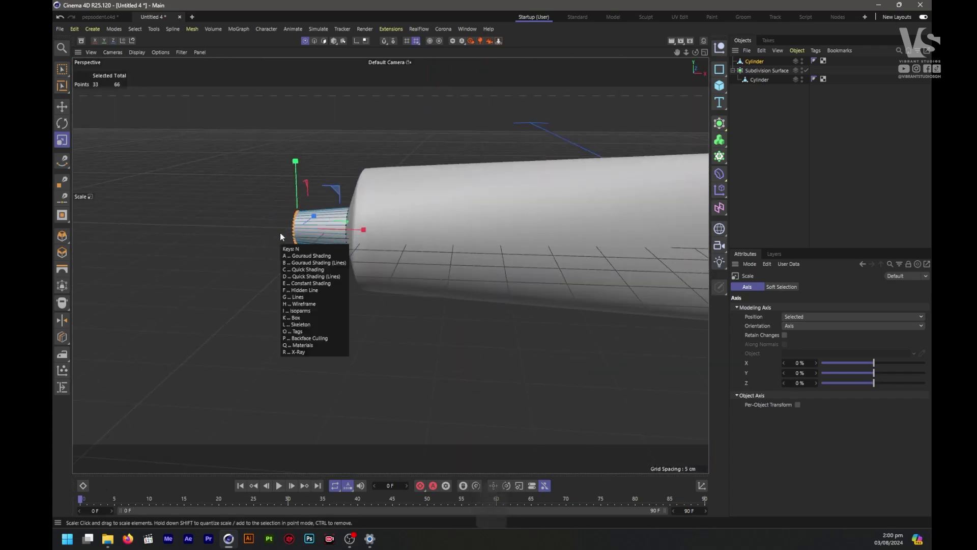
pyautogui.press('b')
pyautogui.scroll(5, 283, 227)
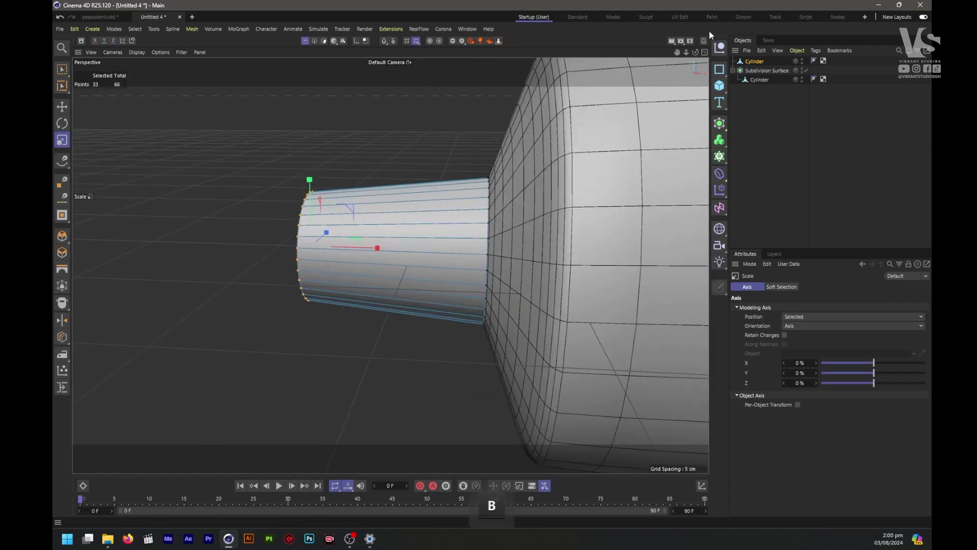
# Loop-select the polygons of the cap's outer end face and inset them by about 0.28 cm
pyautogui.moveTo(695, 52); pyautogui.dragTo(776, 57)
pyautogui.click(757, 65)
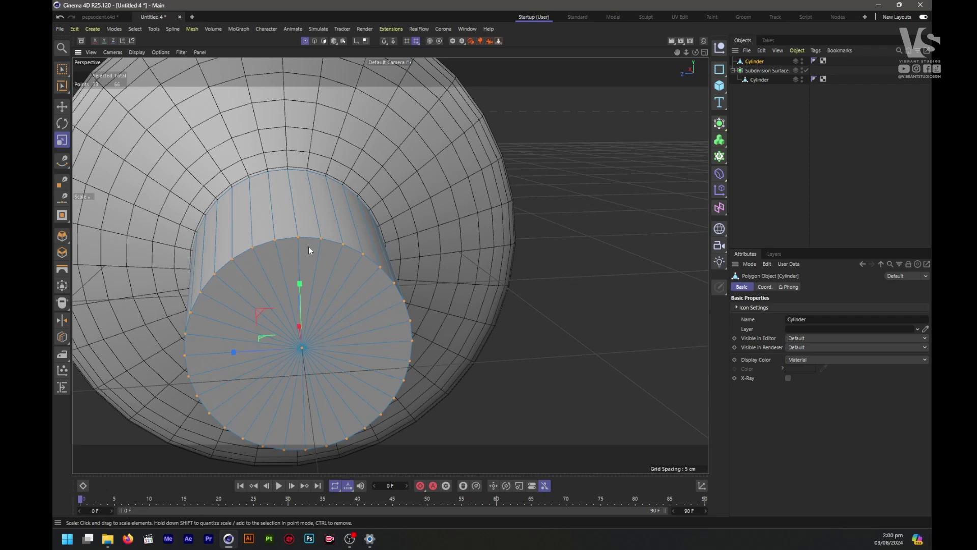
pyautogui.click(323, 40)
pyautogui.click(323, 276)
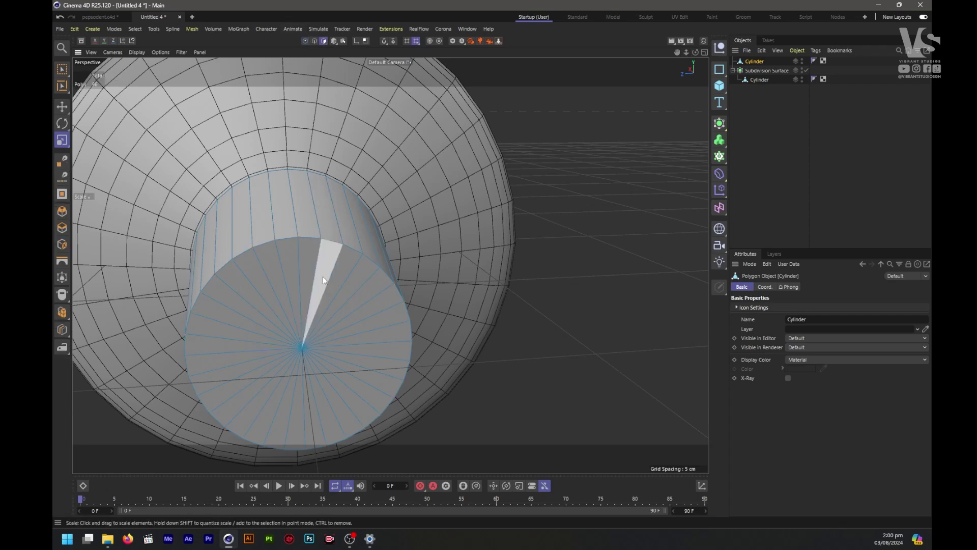
pyautogui.click(319, 282)
pyautogui.rightClick(320, 282)
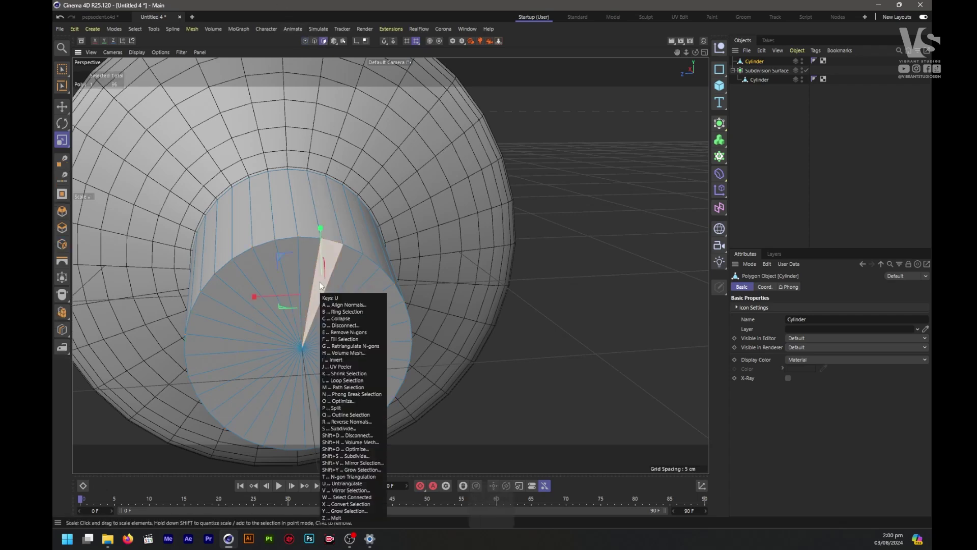
pyautogui.press('l')
pyautogui.click(395, 282)
pyautogui.press('i')
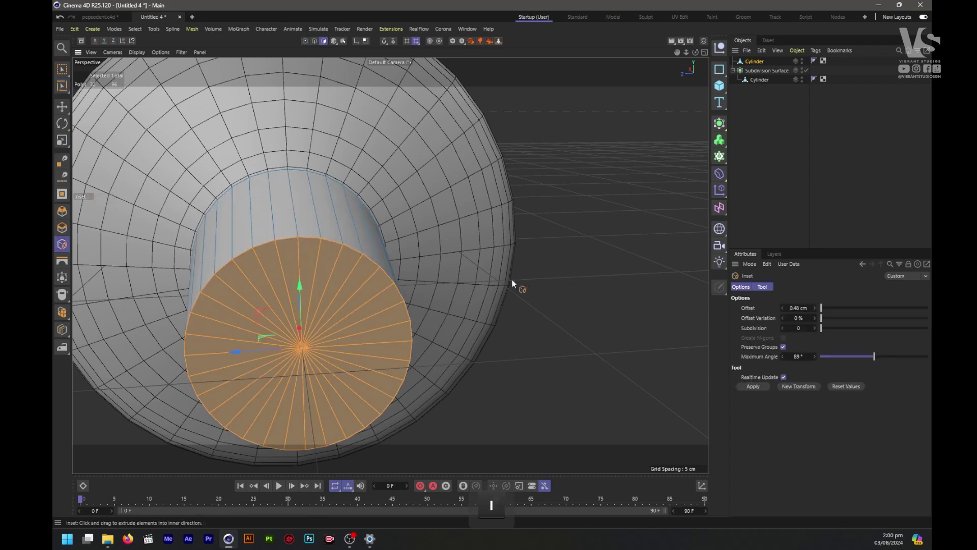
pyautogui.moveTo(562, 278); pyautogui.dragTo(541, 278)
# Extrude the inset end polygons a short distance into the cap along X in the front view
pyautogui.middleClick(558, 278)
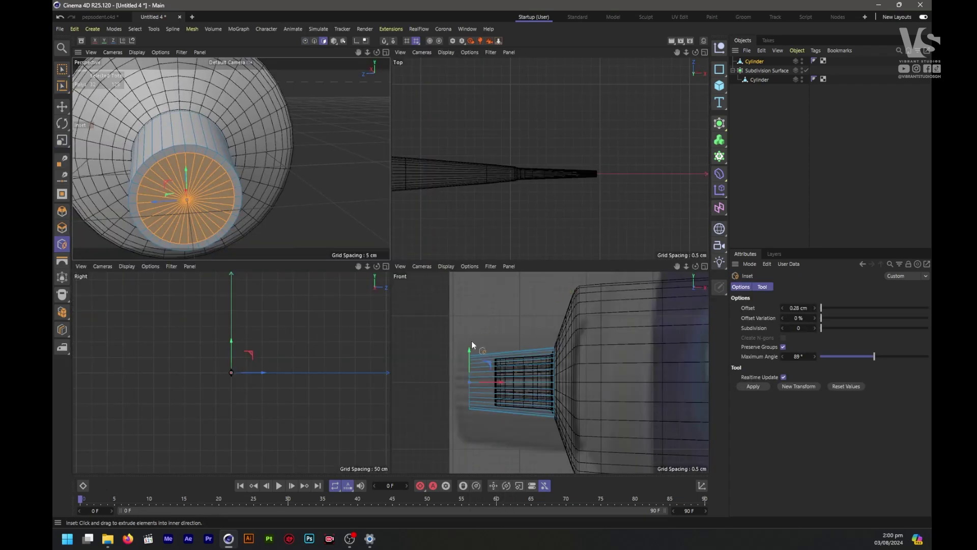
pyautogui.scroll(2, 483, 387)
pyautogui.moveTo(491, 374)
pyautogui.keyDown('ctrl'); pyautogui.mouseDown()
pyautogui.moveTo(524, 375)
pyautogui.moveTo(499, 375)
pyautogui.mouseUp(); pyautogui.keyUp('ctrl')
pyautogui.middleClick(331, 207)
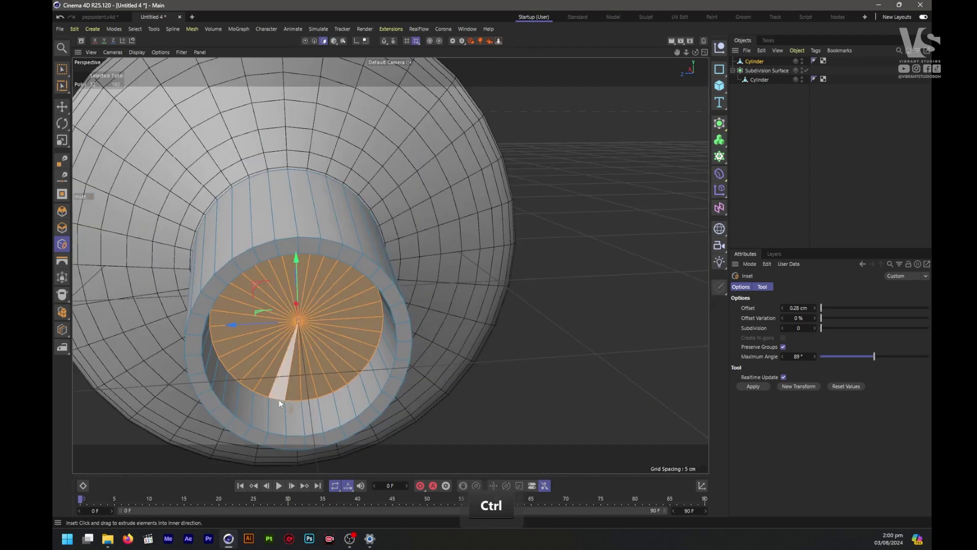
# Hide the tube's Subdivision Surface in the viewport so that only the cap is displayed
pyautogui.scroll(-3, 279, 400)
pyautogui.moveTo(695, 52); pyautogui.dragTo(681, 59)
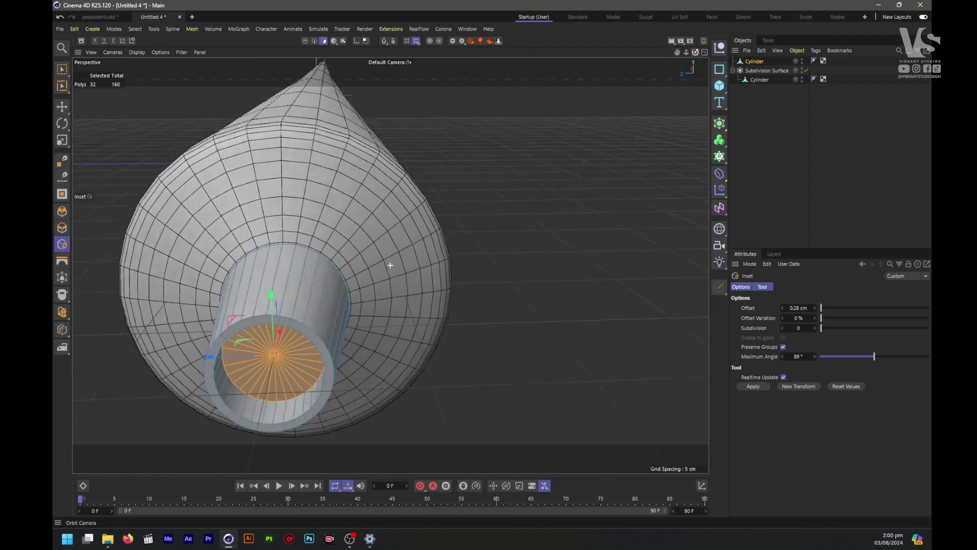
pyautogui.moveTo(390, 265); pyautogui.dragTo(448, 265)
pyautogui.click(805, 70)
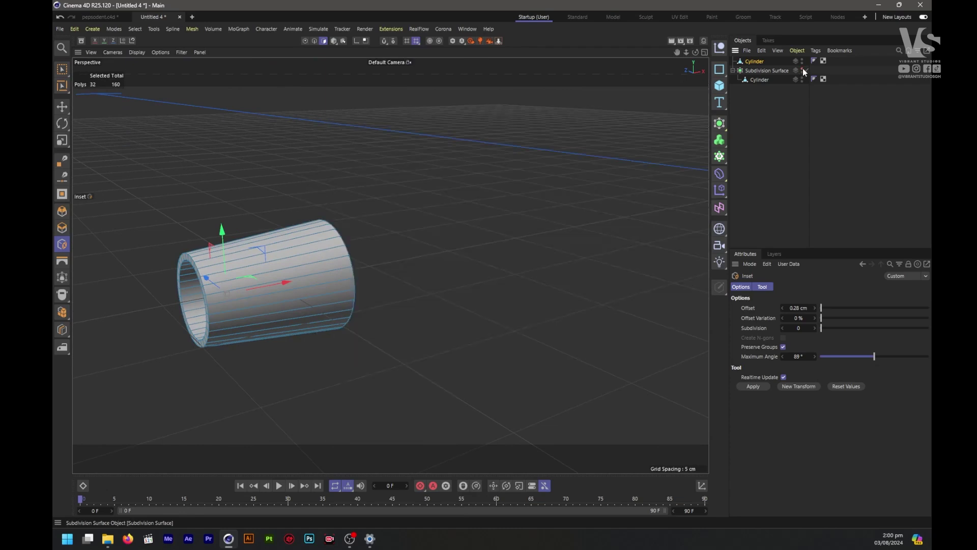
# Inset the recessed end polygons by about 0.24 cm and extrude them slightly back toward the cap's outer end
pyautogui.moveTo(695, 52); pyautogui.dragTo(391, 265)
pyautogui.press('i')
pyautogui.moveTo(301, 354); pyautogui.dragTo(306, 355)
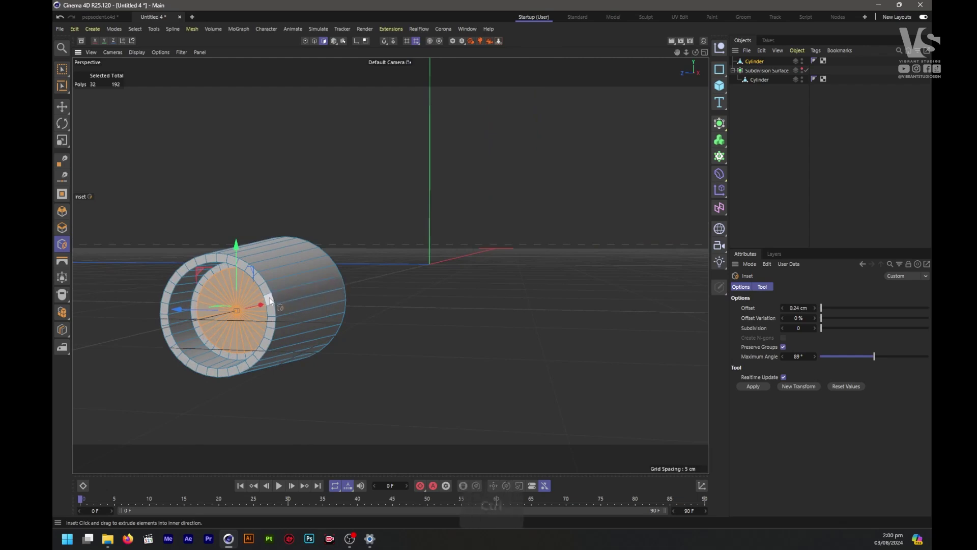
pyautogui.keyDown('ctrl'); pyautogui.moveTo(265, 309); pyautogui.dragTo(253, 306); pyautogui.keyUp('ctrl')
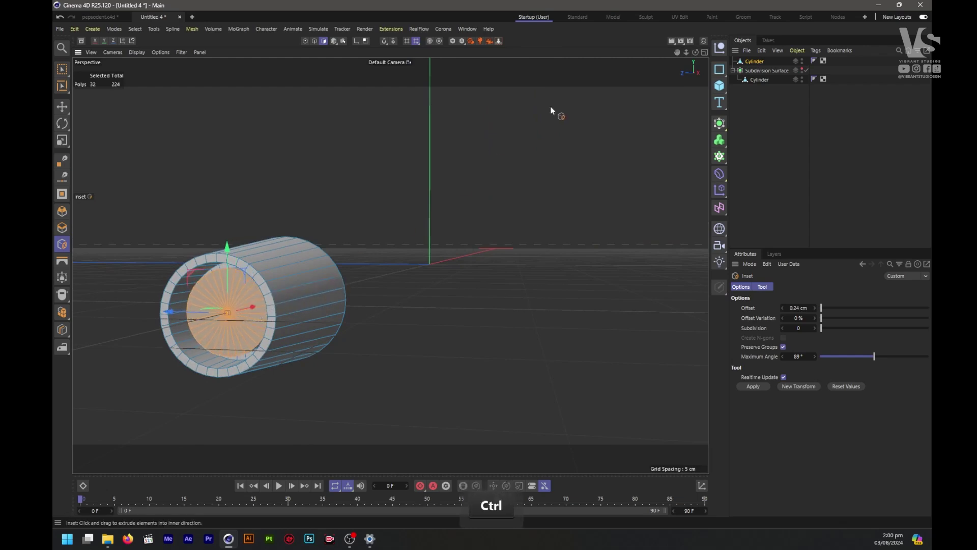
# Loop-select the polygons of the cap's wide end face and inset them by about 0.48 cm
pyautogui.moveTo(695, 52); pyautogui.dragTo(560, 219)
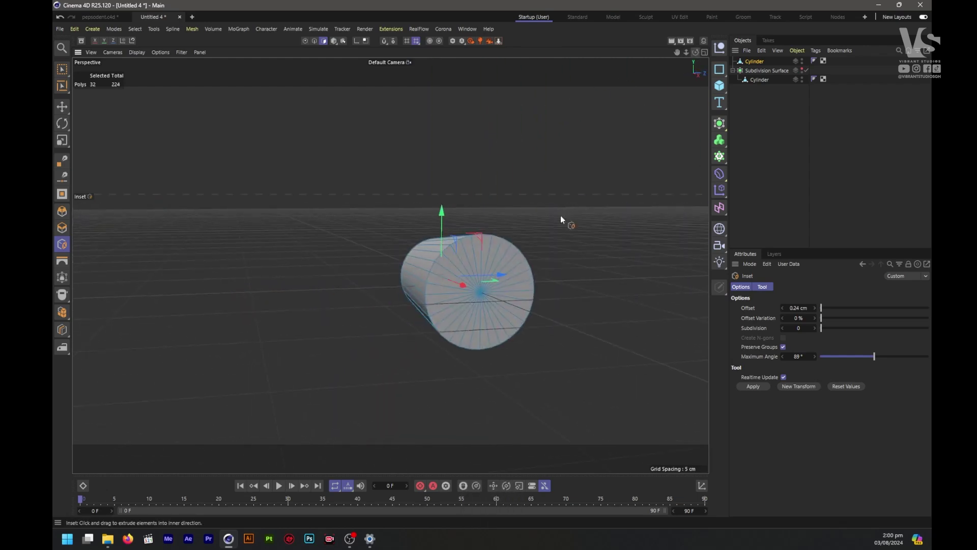
pyautogui.press('u')
pyautogui.press('l')
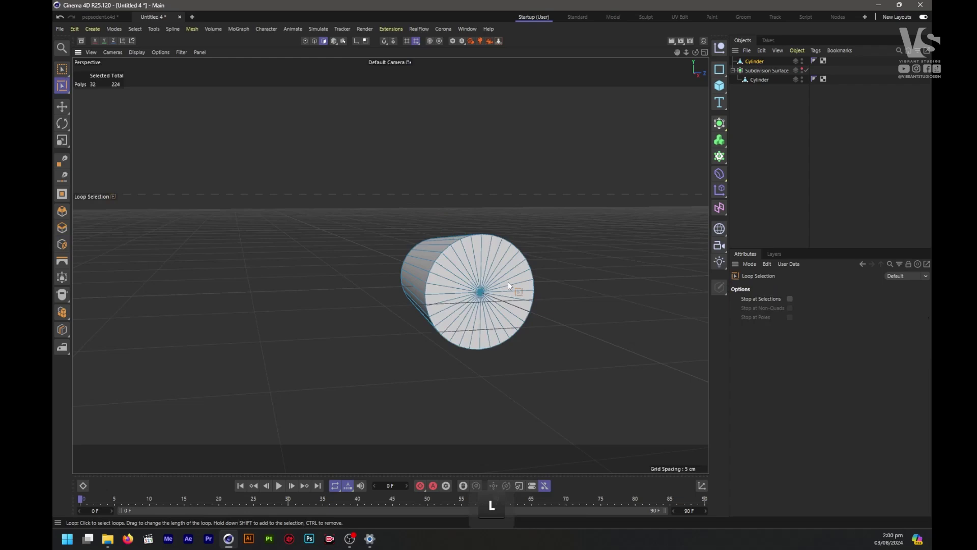
pyautogui.click(509, 286)
pyautogui.scroll(2, 515, 255)
pyautogui.press('i')
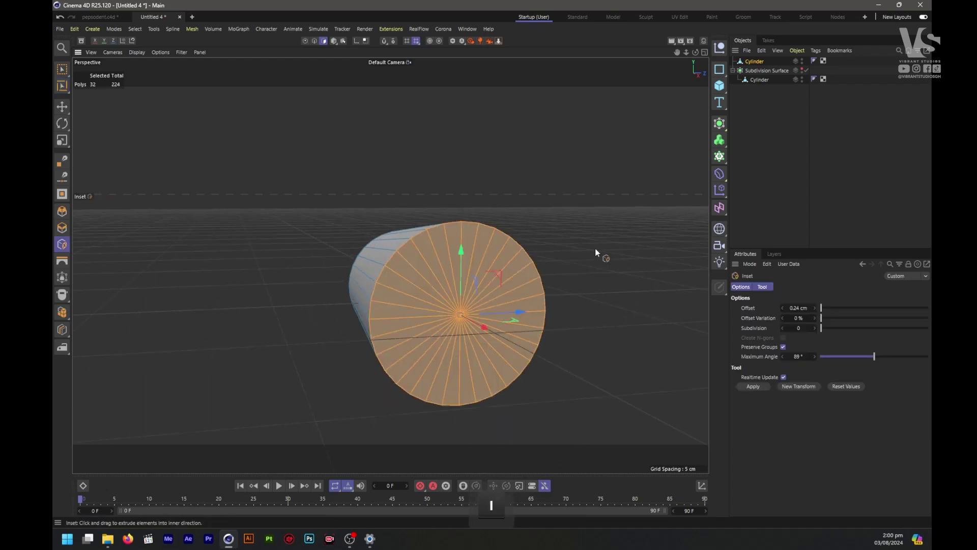
pyautogui.moveTo(597, 252); pyautogui.dragTo(621, 253)
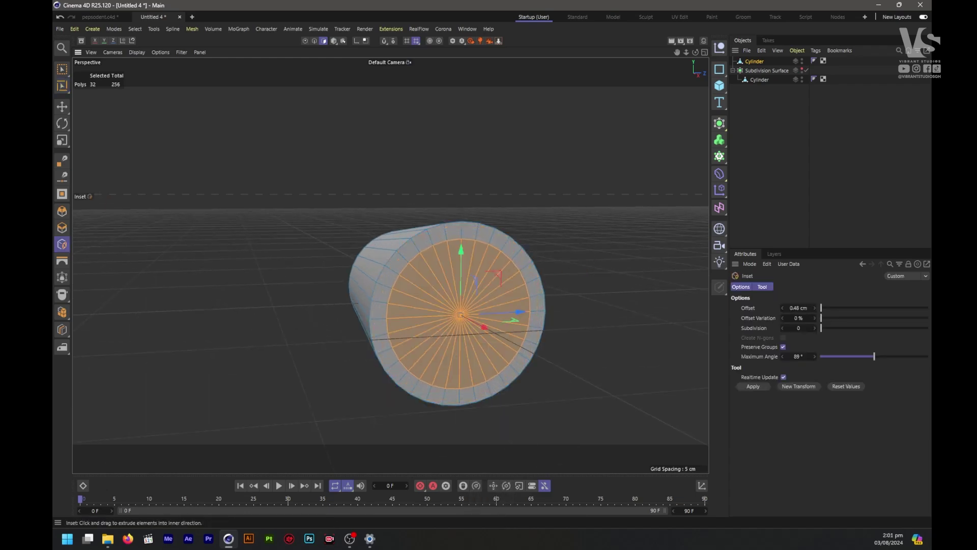
# Extrude the inset polygons of the wide end deep into the cap along X to hollow it out
pyautogui.middleClick(594, 247)
pyautogui.keyDown('ctrl'); pyautogui.moveTo(626, 377); pyautogui.dragTo(566, 382); pyautogui.keyUp('ctrl')
pyautogui.press('t')
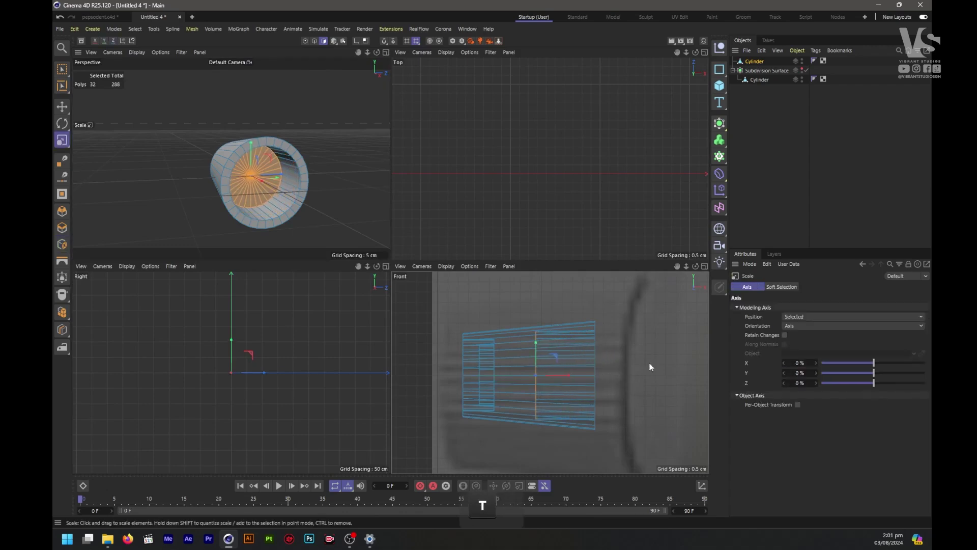
pyautogui.press('e')
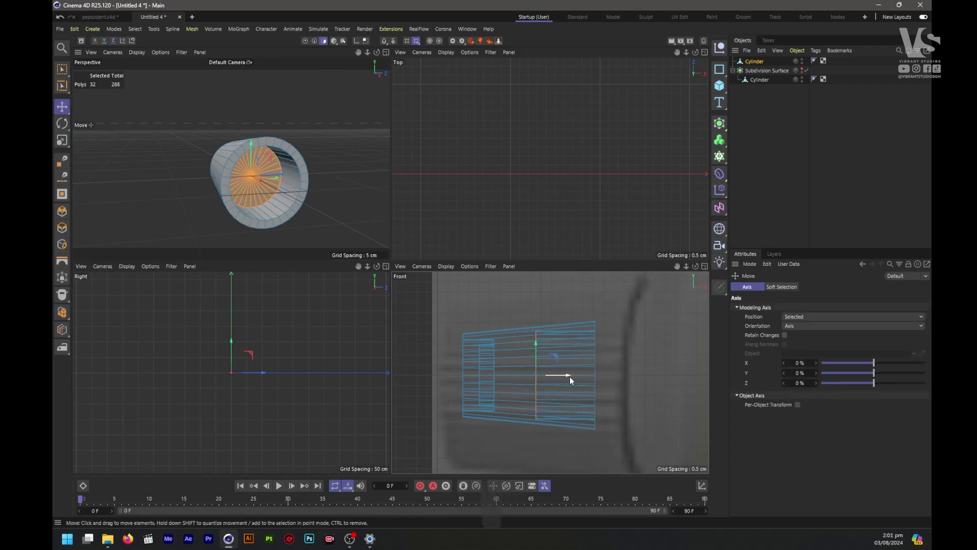
pyautogui.moveTo(568, 377); pyautogui.dragTo(543, 382)
# Scale down the polygons at the bottom of the cavity so the inner wall tapers inside the cap
pyautogui.press('t')
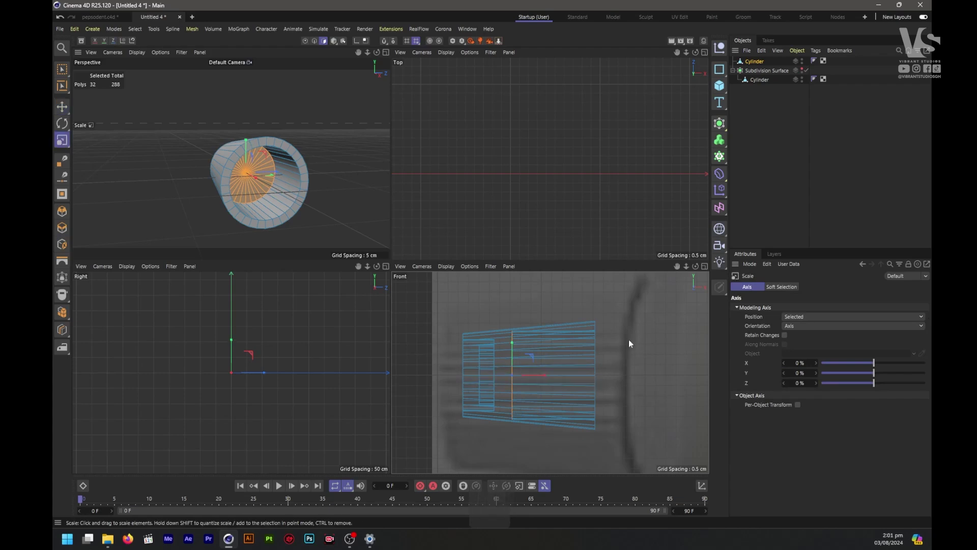
pyautogui.moveTo(628, 340); pyautogui.dragTo(595, 377)
pyautogui.middleClick(349, 196)
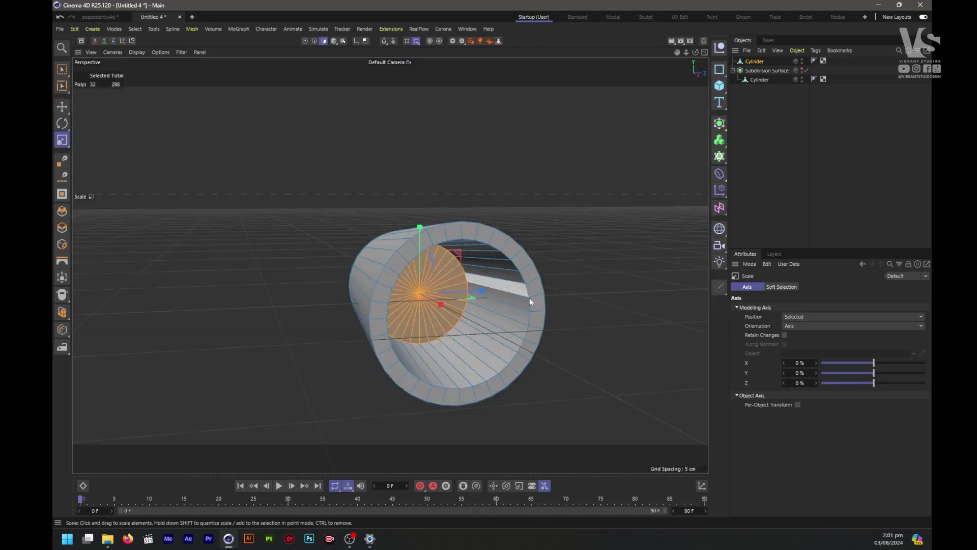
# Place the cap cylinder under a new Subdivision Surface
pyautogui.press('e')
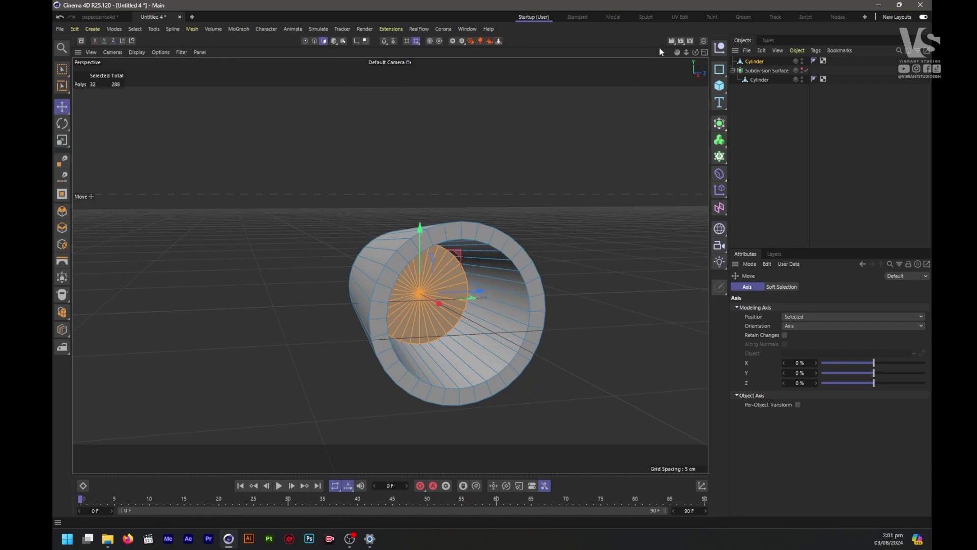
pyautogui.click(753, 61)
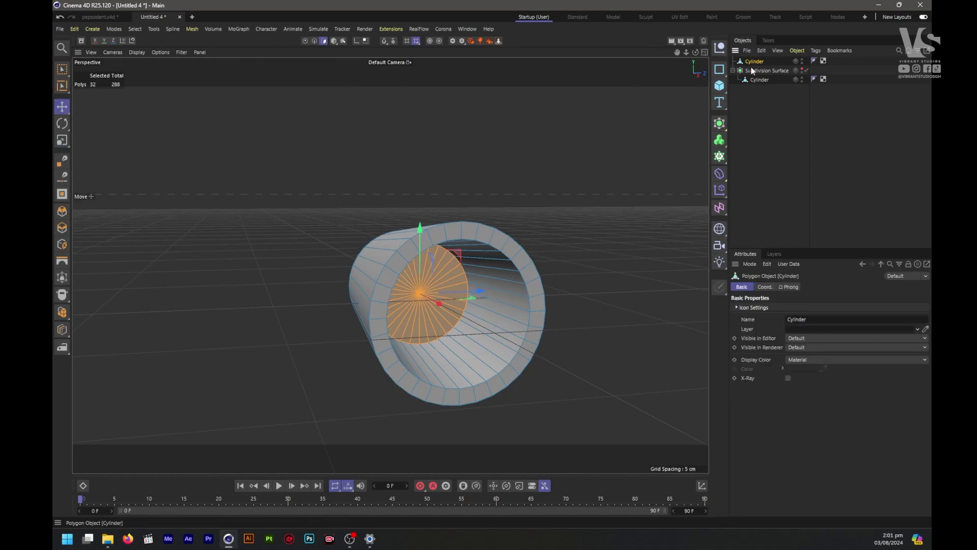
pyautogui.keyDown('alt'); pyautogui.click(720, 124); pyautogui.keyUp('alt')
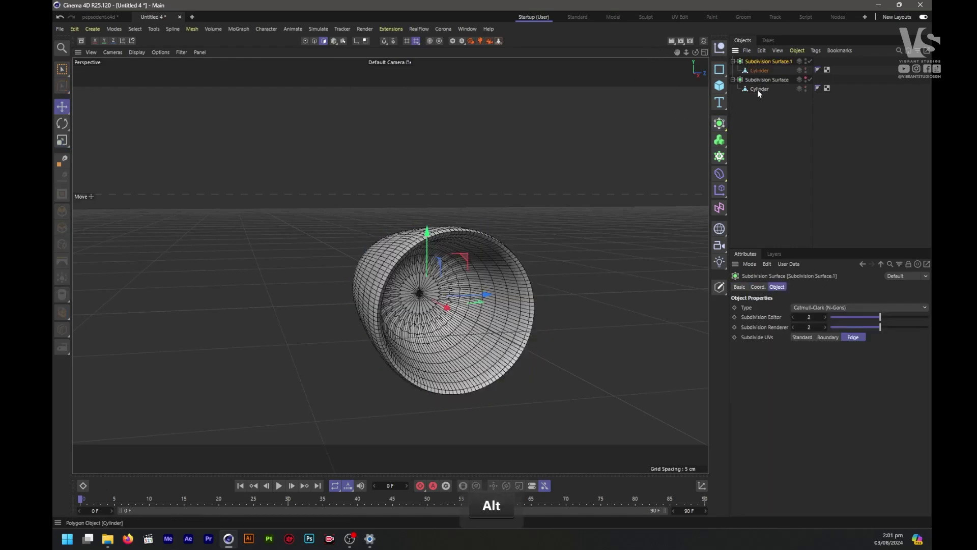
# Add loop cuts around the cap's opening at about 96.4% on the outer wall, 96.7% on the inner wall and 50% across the rim
pyautogui.click(759, 71)
pyautogui.press('k')
pyautogui.press('l')
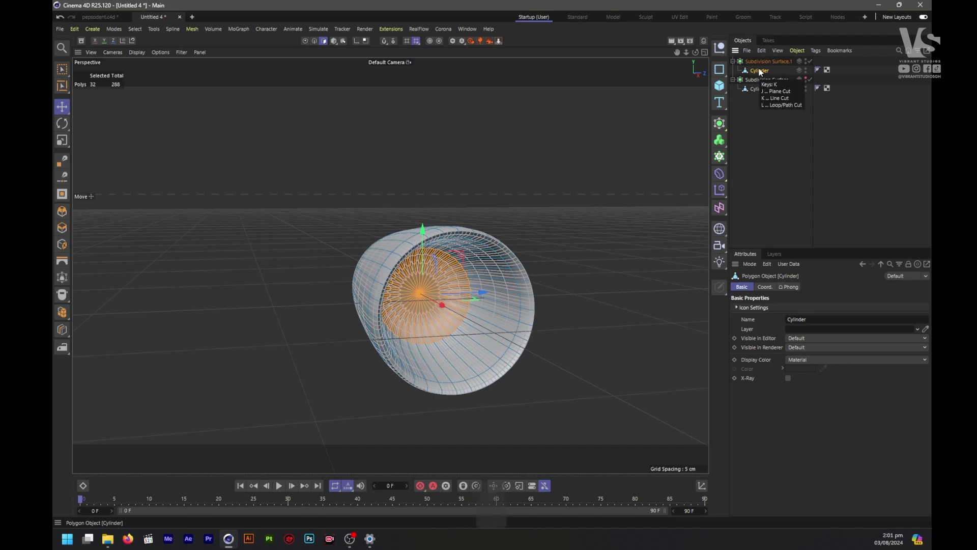
pyautogui.scroll(3, 402, 270)
pyautogui.press('shift')
pyautogui.press('shift')
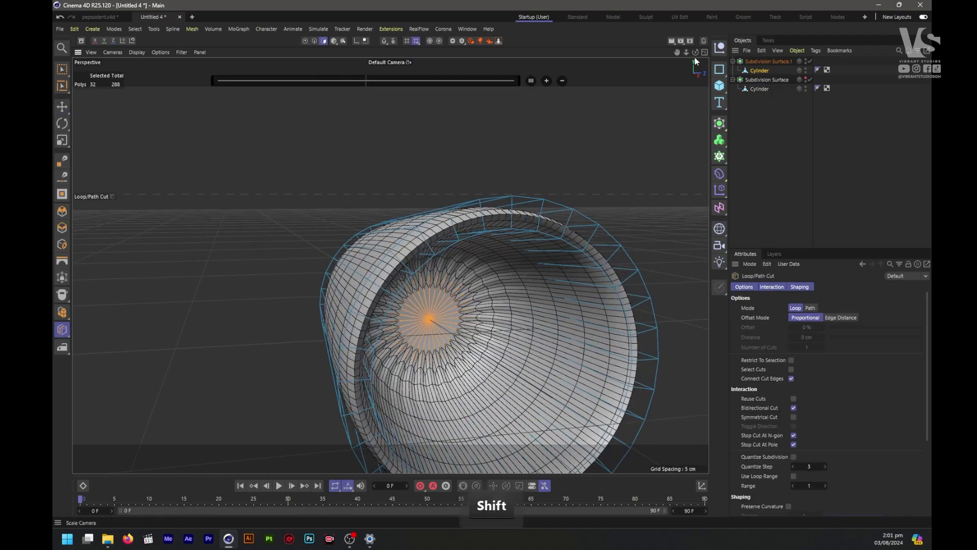
pyautogui.moveTo(695, 52); pyautogui.dragTo(754, 87)
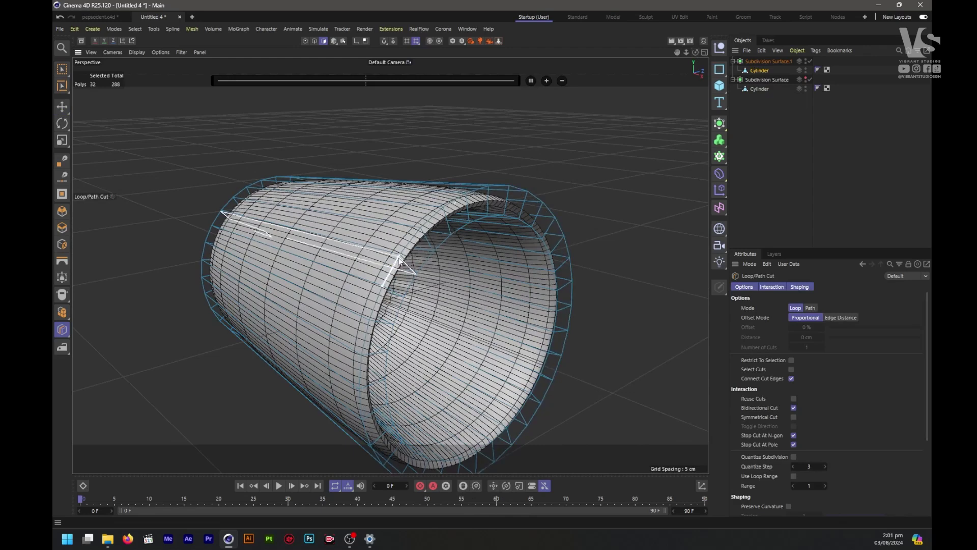
pyautogui.moveTo(389, 252); pyautogui.dragTo(554, 267)
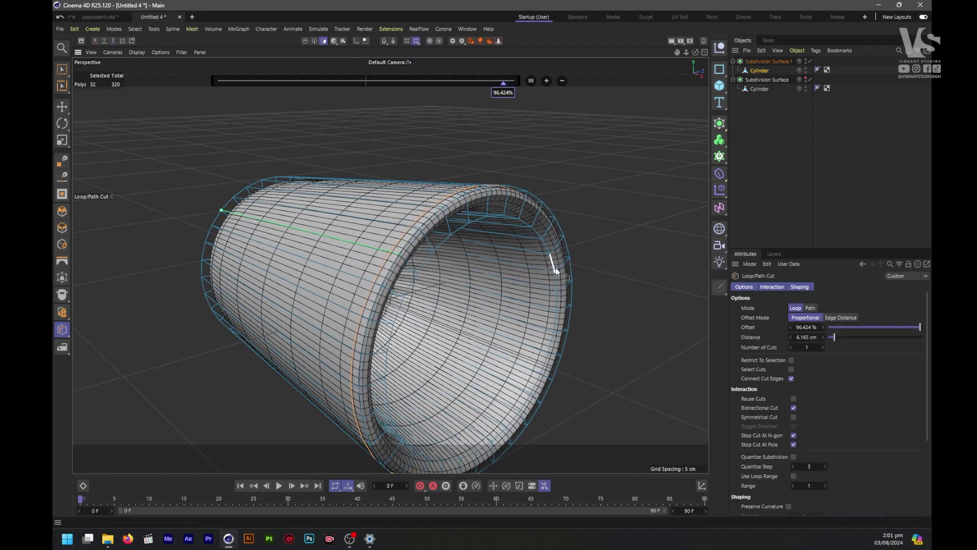
pyautogui.click(553, 268)
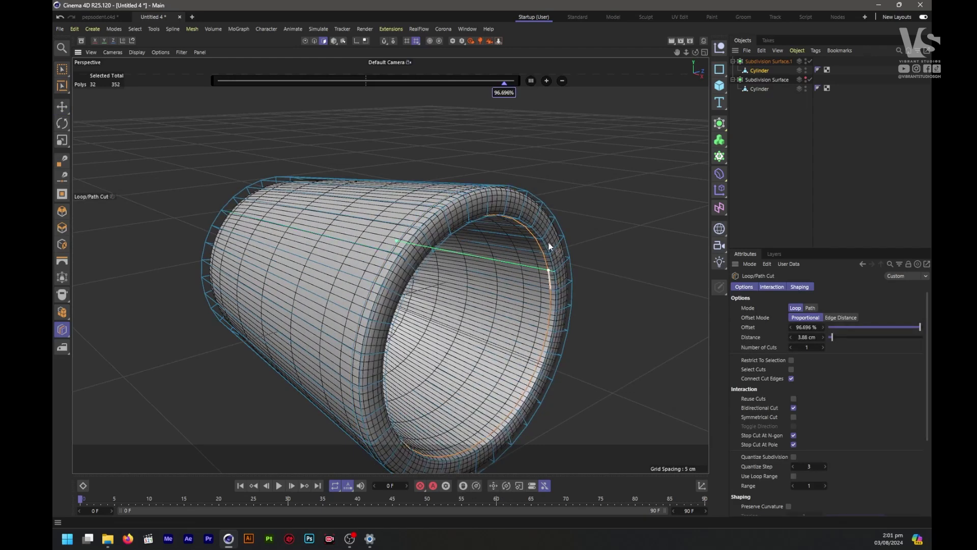
pyautogui.keyDown('shift'); pyautogui.click(538, 213); pyautogui.keyUp('shift')
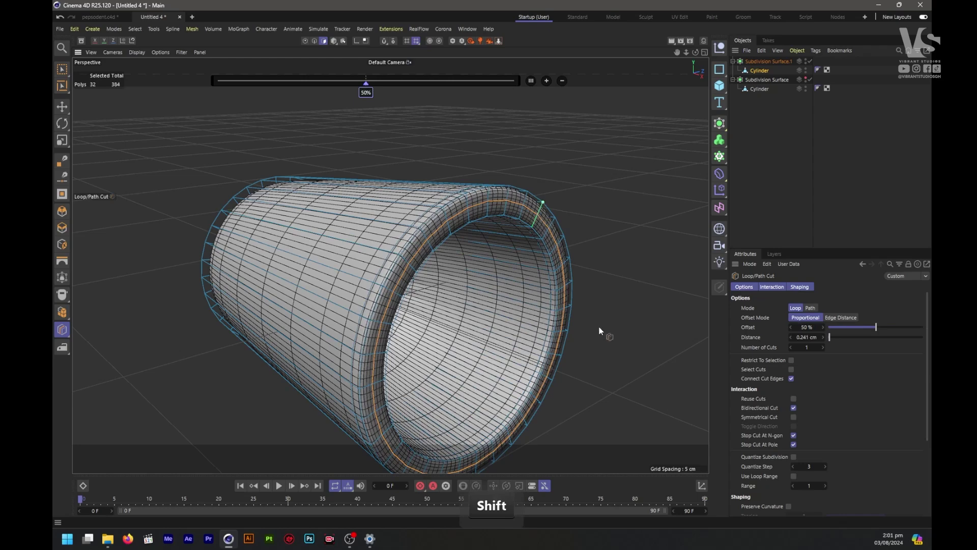
# Add loop cuts around the rim of the cap's recessed end: about 98.3% on the outer wall, near the inner wall's edge, and 50% across the rim
pyautogui.scroll(-3, 599, 331)
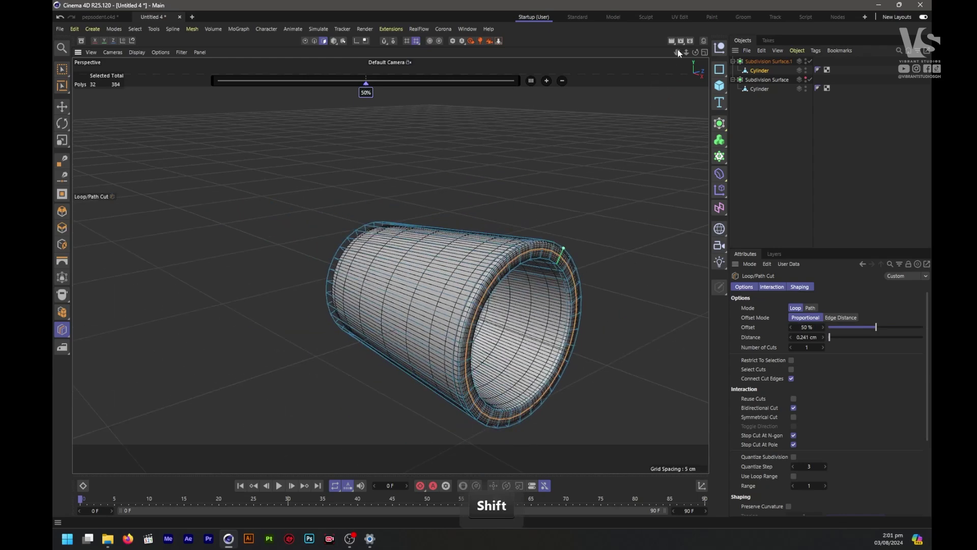
pyautogui.moveTo(695, 53); pyautogui.dragTo(784, 53)
pyautogui.scroll(3, 339, 311)
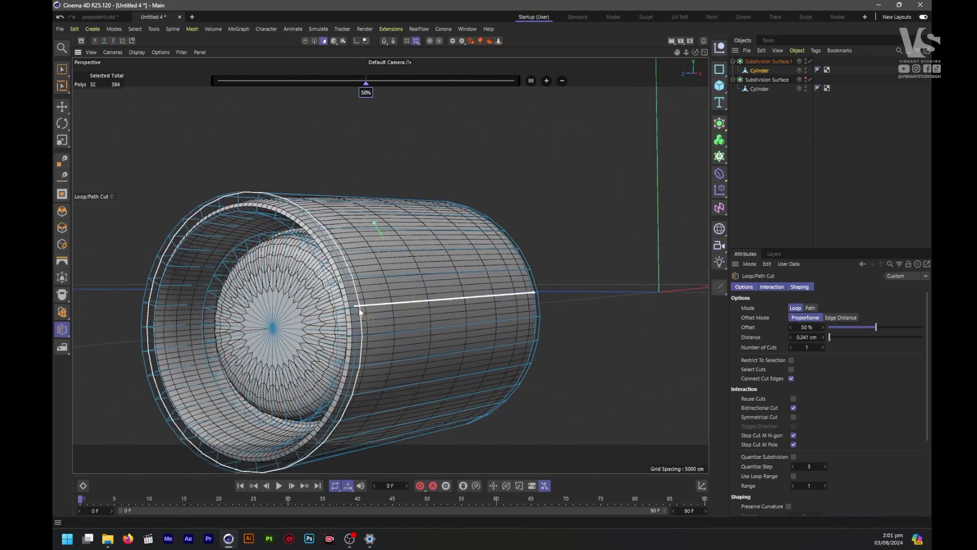
pyautogui.click(359, 307)
pyautogui.moveTo(695, 52); pyautogui.dragTo(794, 52)
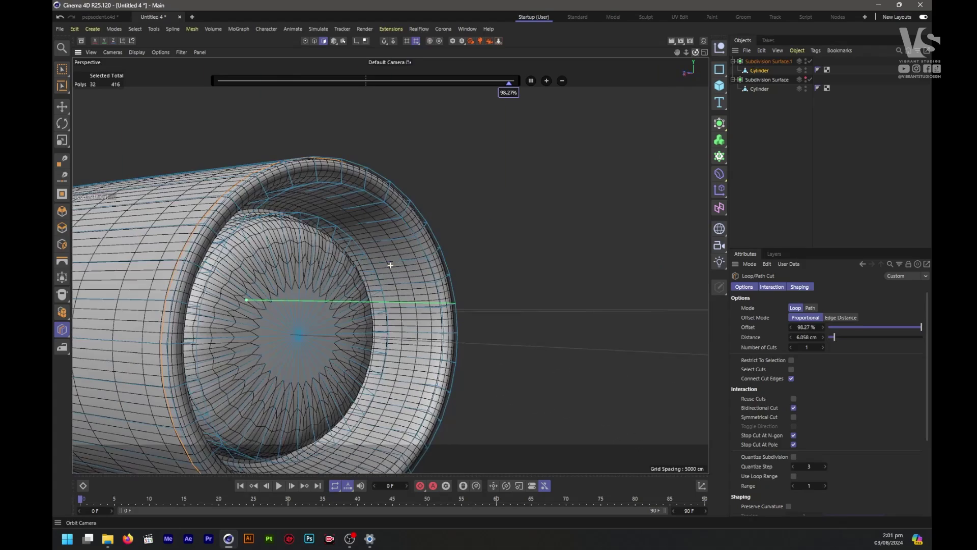
pyautogui.click(437, 260)
pyautogui.keyDown('shift'); pyautogui.click(435, 256); pyautogui.keyUp('shift')
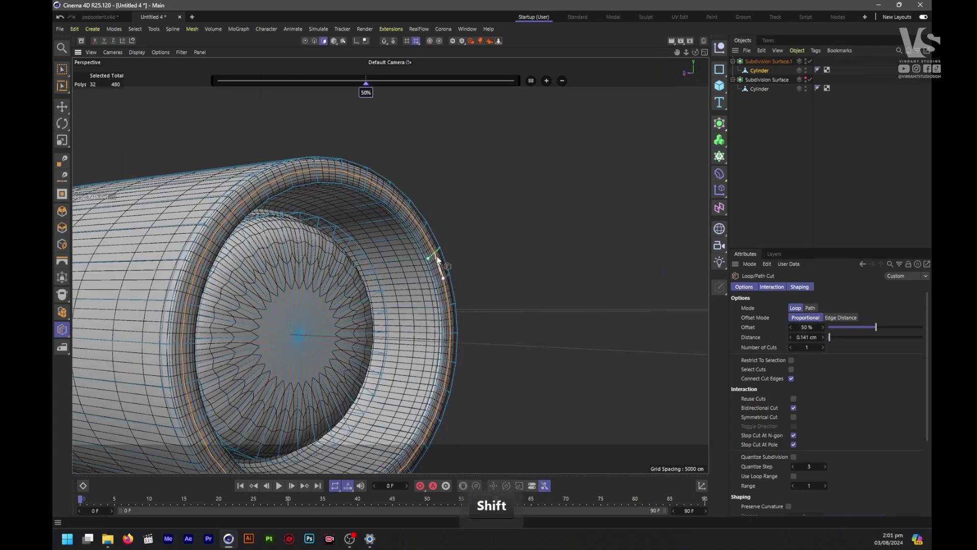
# Add loop cuts on the recessed disc at the cap's end, at about 8.6% near its edge and 50% towards the centre
pyautogui.scroll(-3, 461, 258)
pyautogui.scroll(1, 418, 291)
pyautogui.scroll(3, 415, 292)
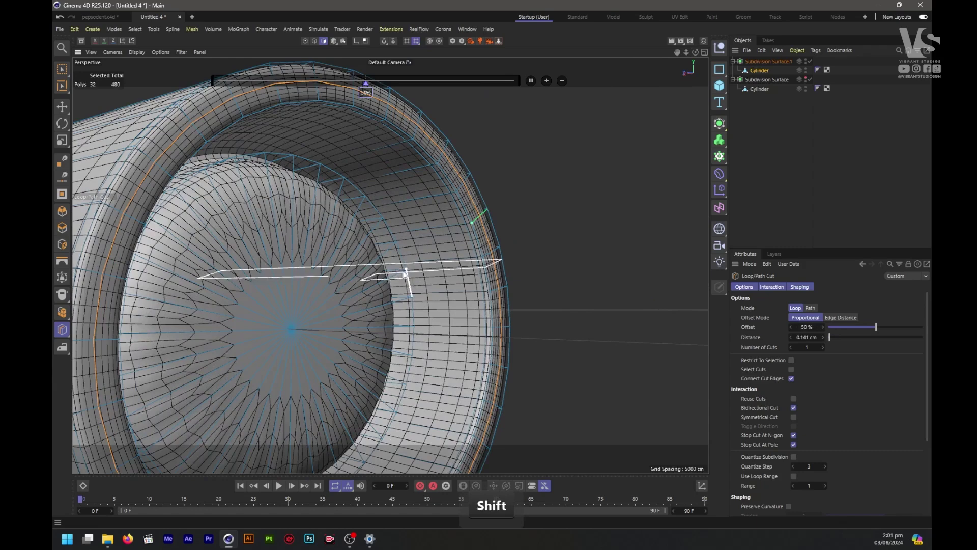
pyautogui.keyDown('shift'); pyautogui.click(388, 249); pyautogui.keyUp('shift')
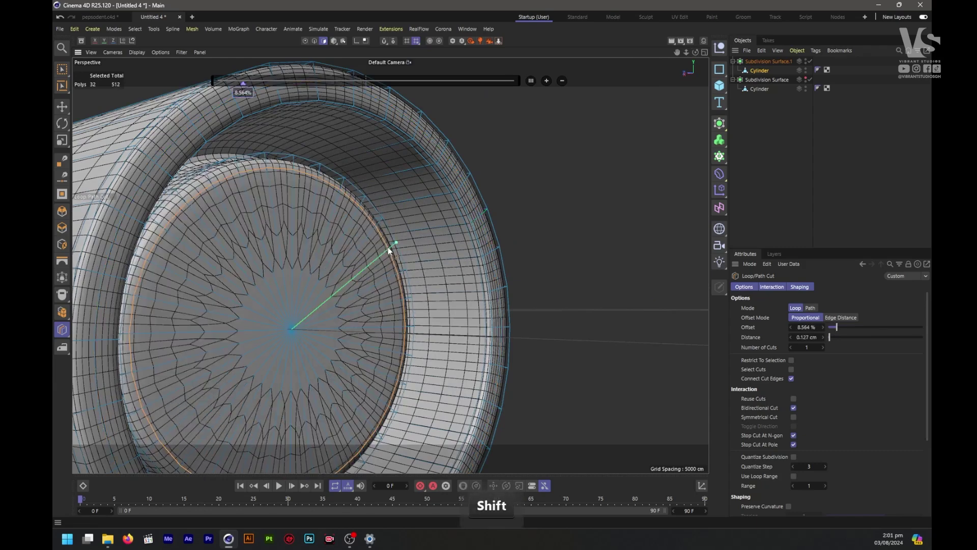
pyautogui.keyDown('shift'); pyautogui.click(331, 280); pyautogui.keyUp('shift')
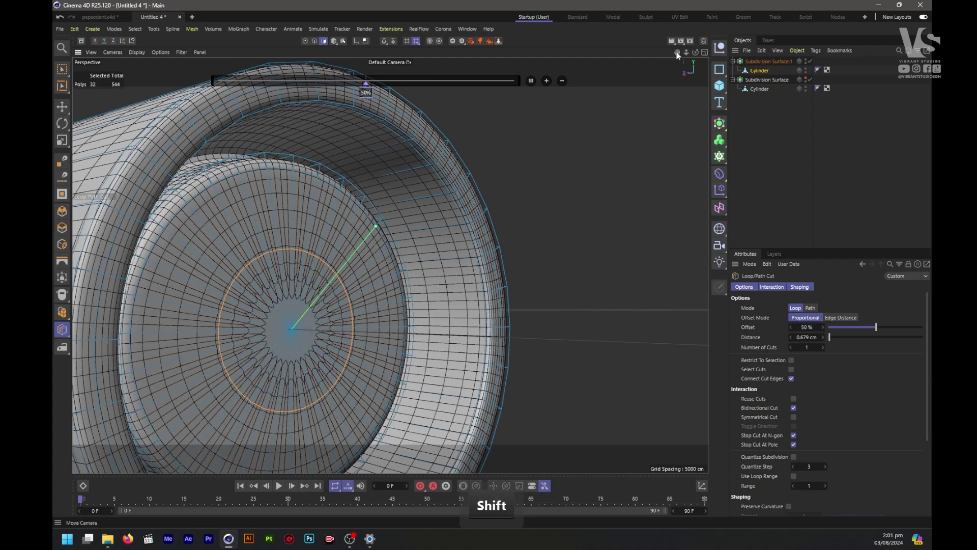
# Add loop cuts in the groove around the recessed disc, at about 26.1% across its floor and 10.7% on its outer wall
pyautogui.moveTo(695, 53); pyautogui.dragTo(396, 207)
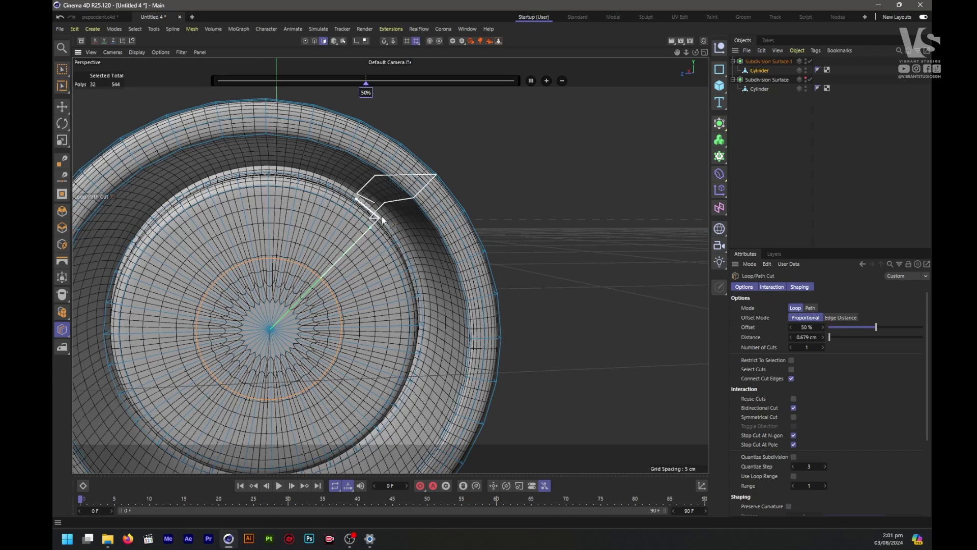
pyautogui.scroll(5, 391, 221)
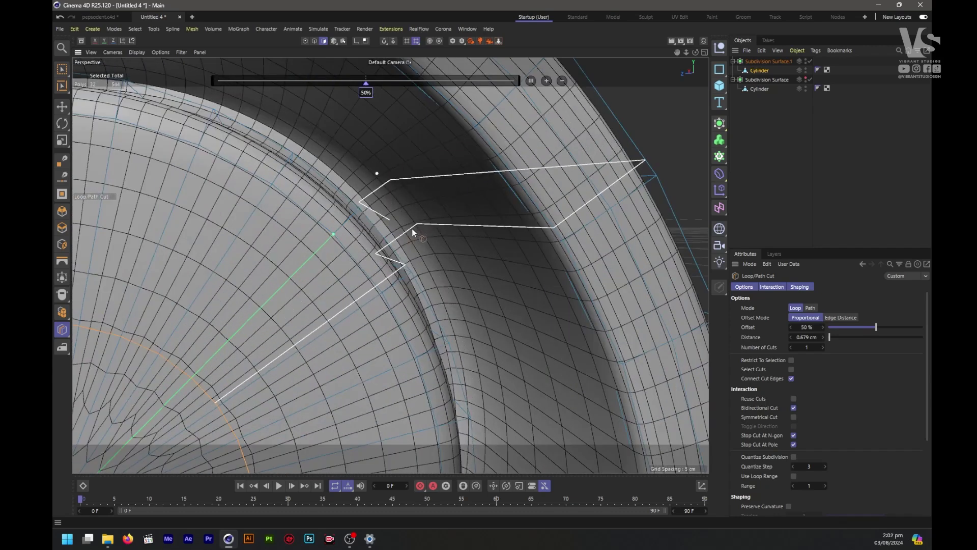
pyautogui.click(408, 235)
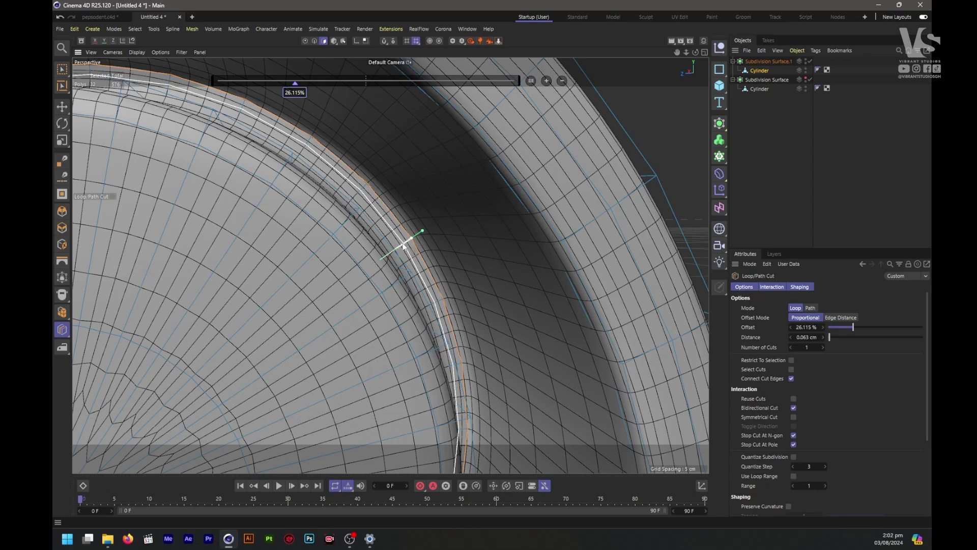
pyautogui.click(429, 232)
pyautogui.scroll(-8, 430, 231)
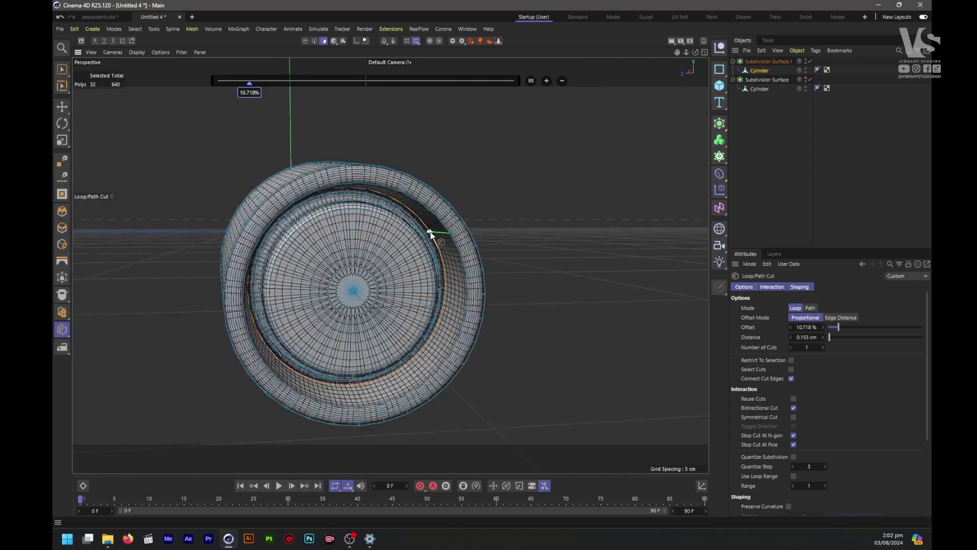
# Leave the loop cut tool, deselect the cap's polygons and turn off the cap's Subdivision Surface
pyautogui.moveTo(695, 52); pyautogui.dragTo(688, 66)
pyautogui.scroll(-6, 415, 284)
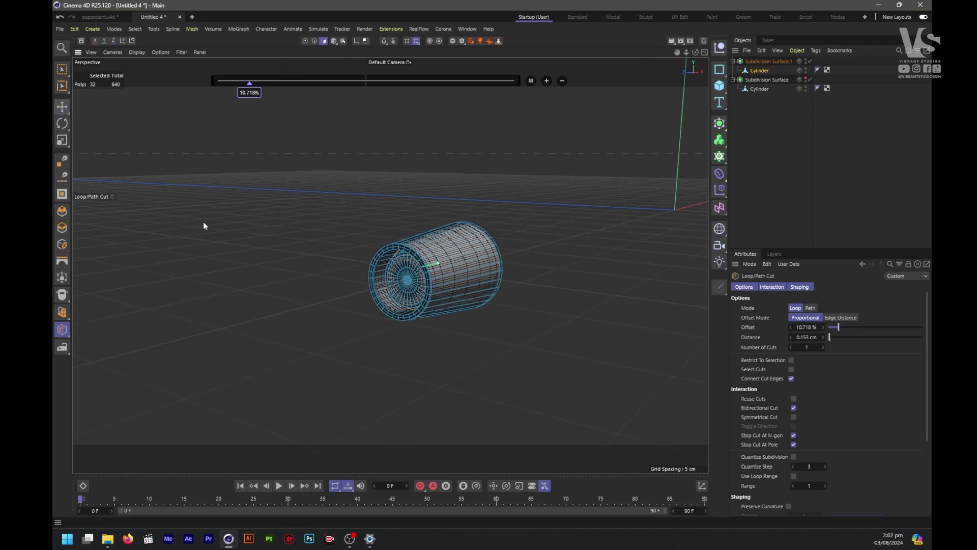
pyautogui.click(62, 107)
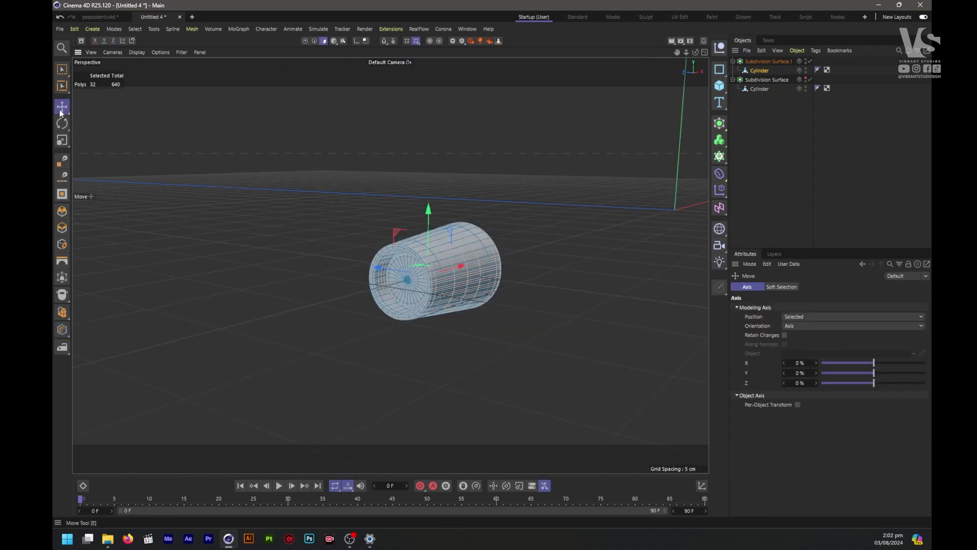
pyautogui.click(359, 216)
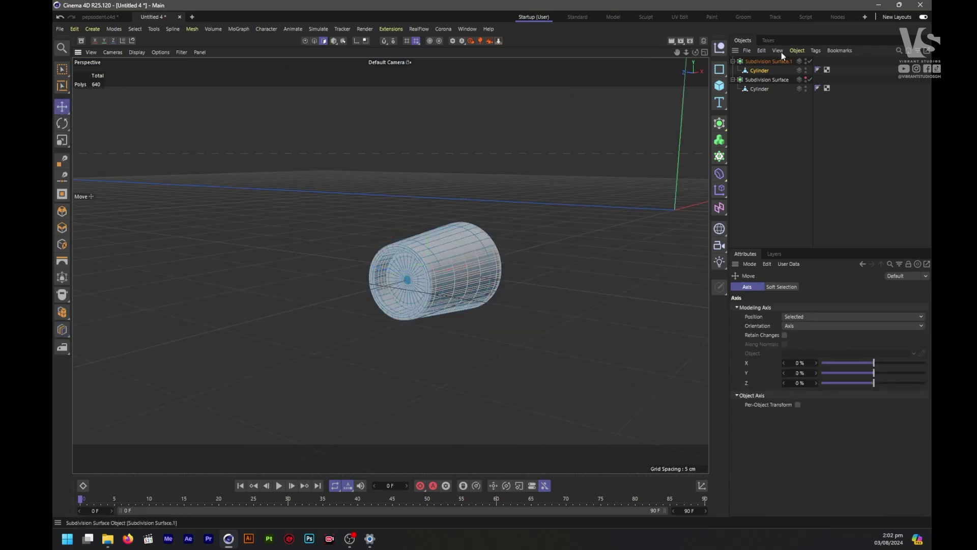
pyautogui.click(811, 61)
# Loop-select the two adjacent lengthwise polygon strips that run over the middle of the cap and through its end disc
pyautogui.moveTo(695, 52); pyautogui.dragTo(672, 54)
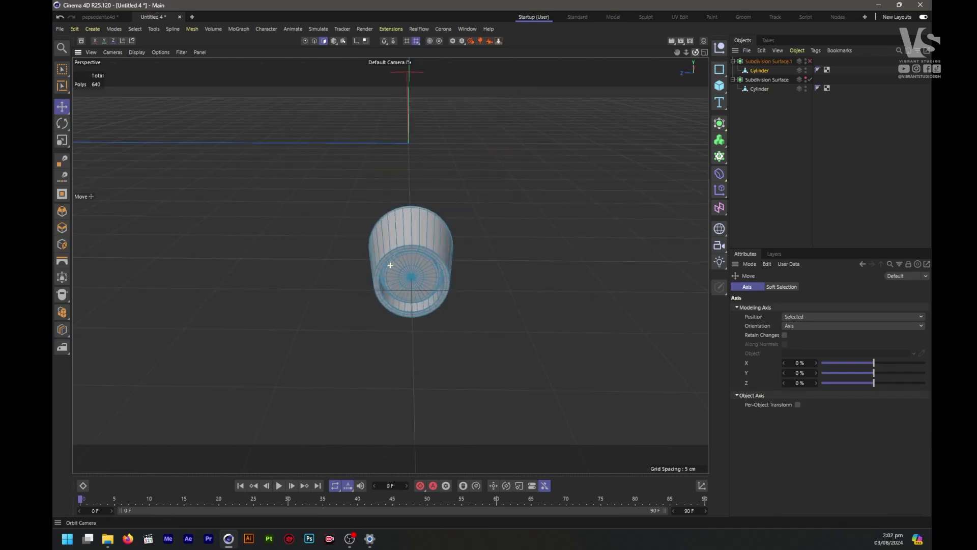
pyautogui.scroll(5, 417, 234)
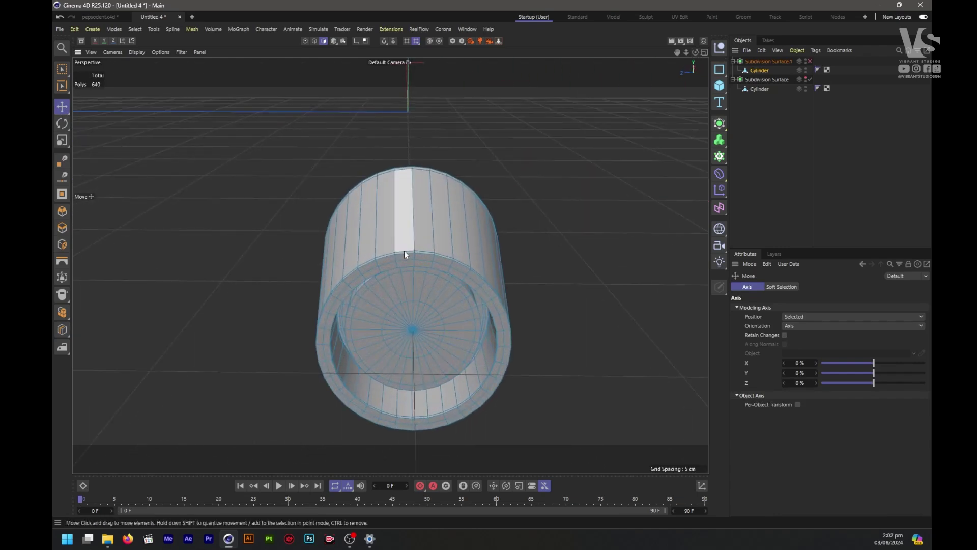
pyautogui.press('u')
pyautogui.press('l')
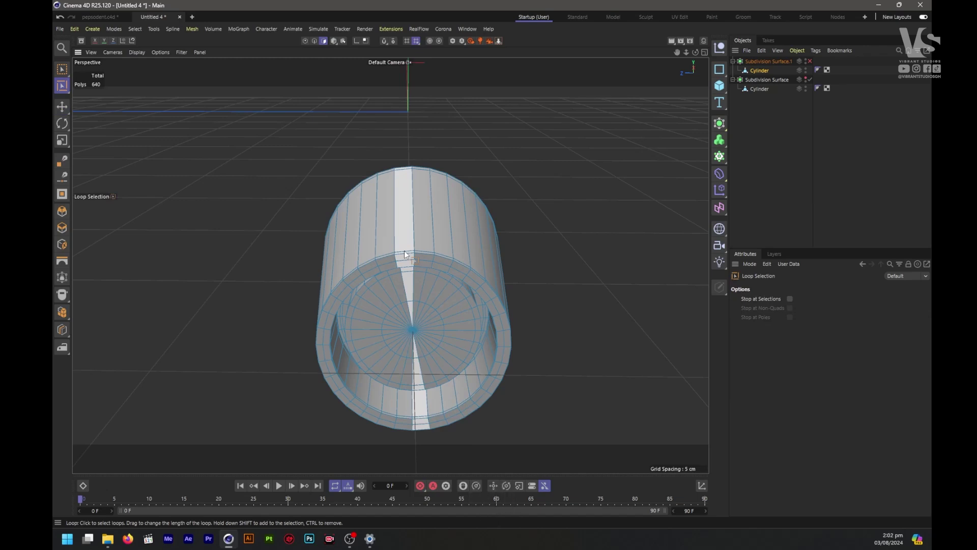
pyautogui.click(404, 250)
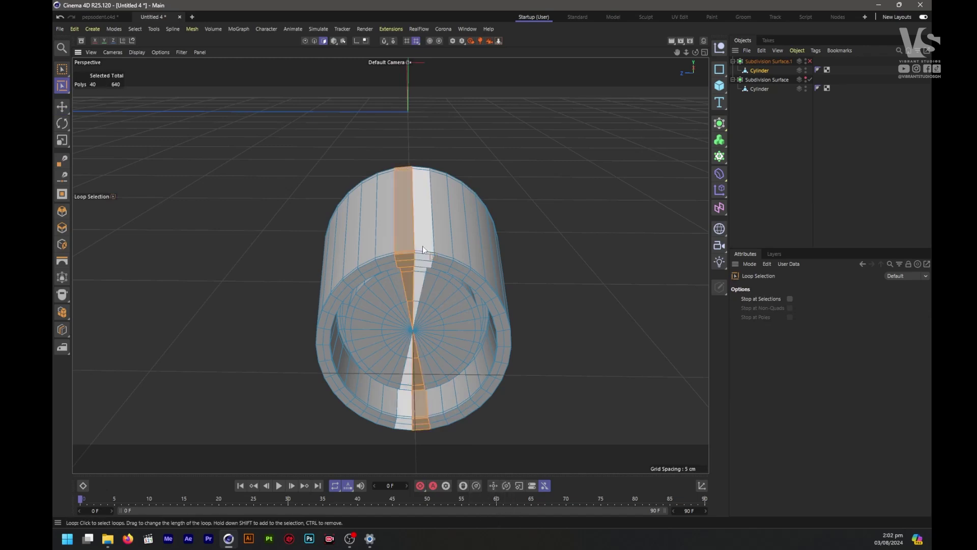
pyautogui.keyDown('shift'); pyautogui.click(423, 246); pyautogui.keyUp('shift')
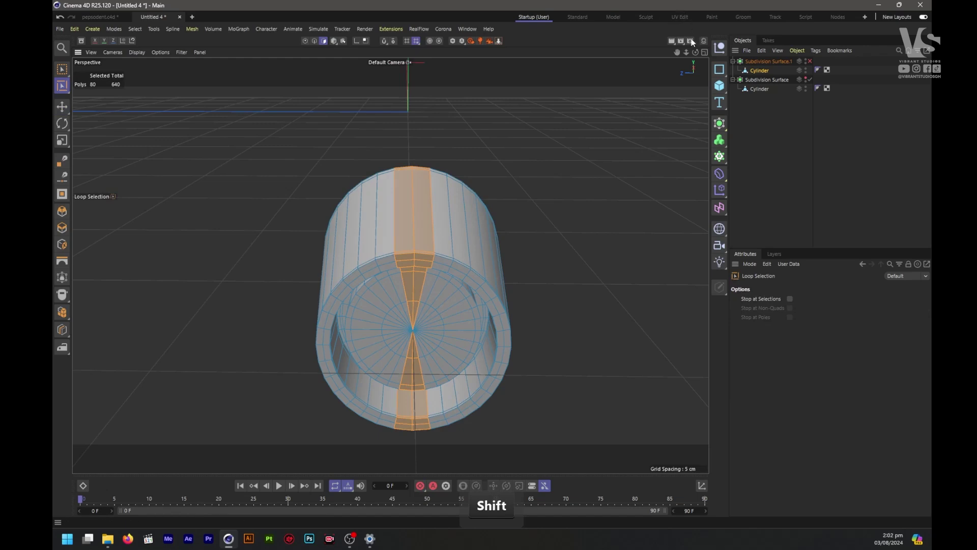
pyautogui.moveTo(695, 52); pyautogui.dragTo(692, 35)
pyautogui.moveTo(390, 265)
pyautogui.keyDown('alt'); pyautogui.mouseDown()
pyautogui.moveTo(392, 244)
pyautogui.moveTo(379, 232)
pyautogui.moveTo(388, 232)
pyautogui.moveTo(391, 320)
pyautogui.moveTo(488, 301)
pyautogui.moveTo(570, 321)
pyautogui.moveTo(410, 261)
pyautogui.moveTo(463, 229)
pyautogui.moveTo(504, 183)
pyautogui.moveTo(285, 325)
pyautogui.moveTo(224, 345)
pyautogui.moveTo(217, 334)
pyautogui.moveTo(391, 265)
pyautogui.mouseUp(); pyautogui.keyUp('alt')
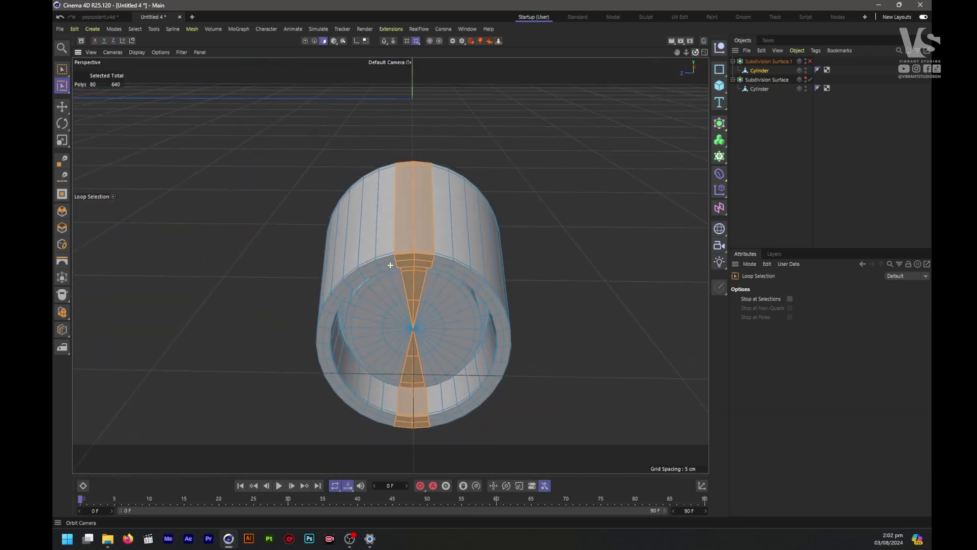
# Split the selected strips into a separate object and delete the original cap cylinder
pyautogui.rightClick(559, 183)
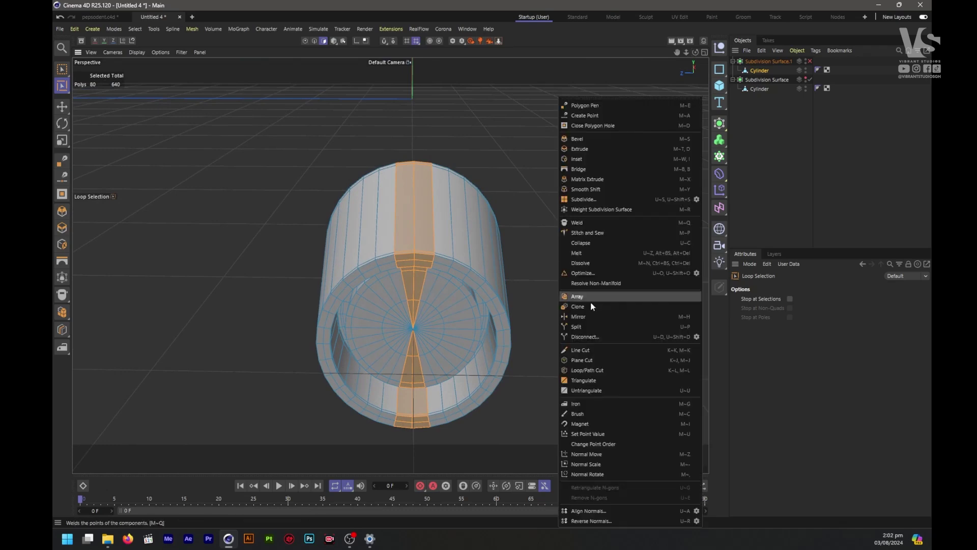
pyautogui.click(579, 328)
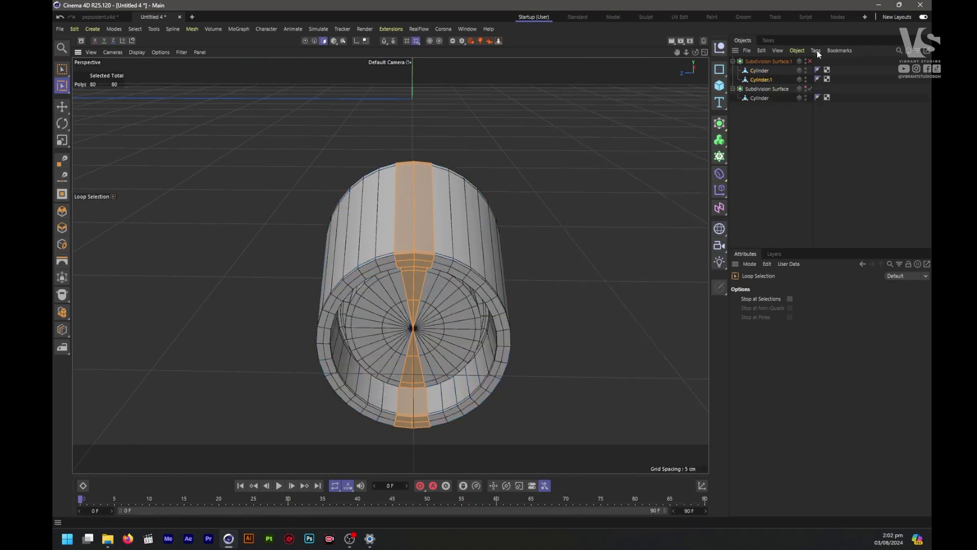
pyautogui.click(762, 72)
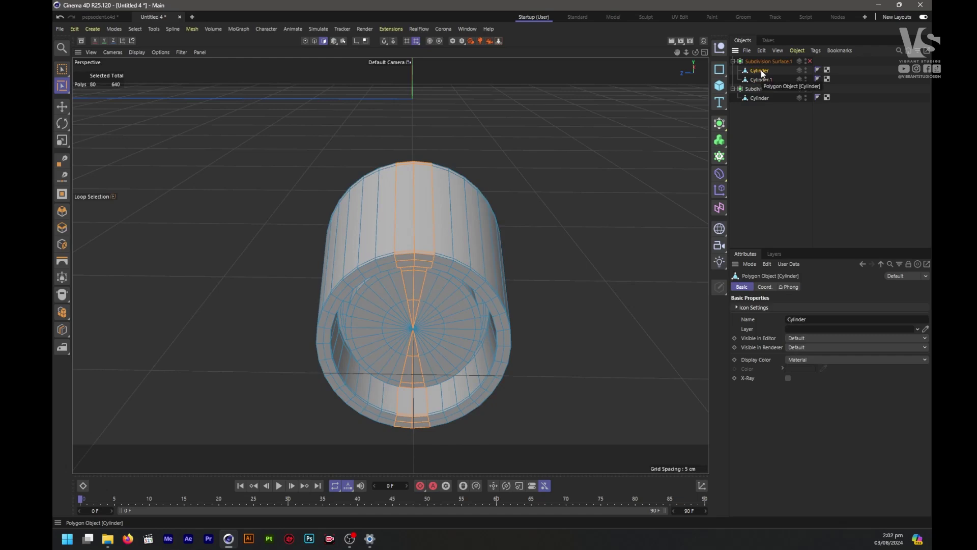
pyautogui.press('Delete')
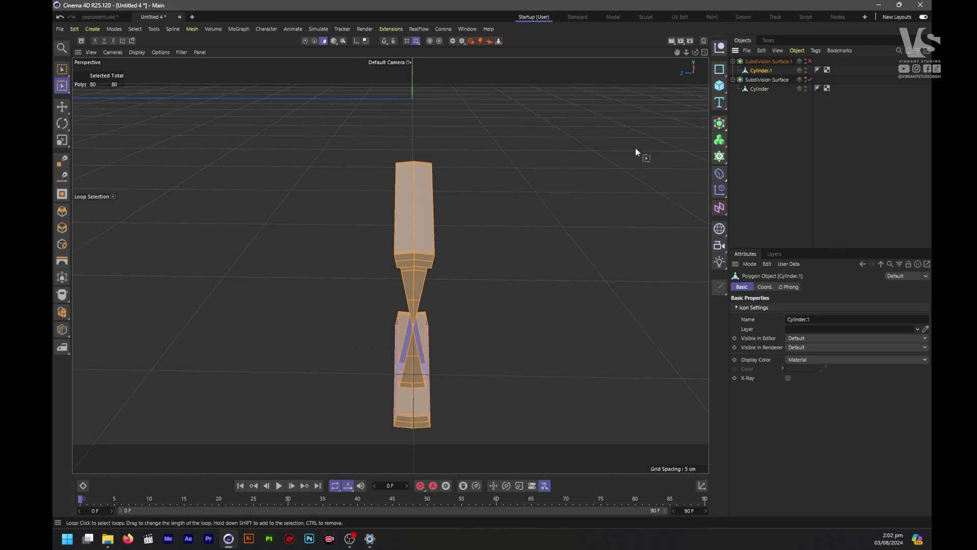
# Delete the points of the strip's lower half with a rectangle selection in the Front view, keeping the upper wedge and centre points
pyautogui.middleClick(513, 261)
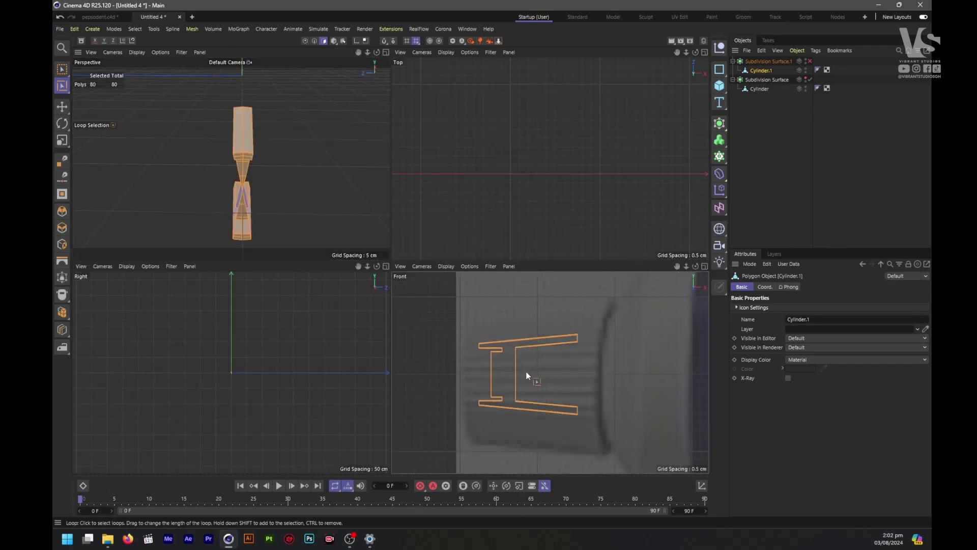
pyautogui.scroll(3, 514, 392)
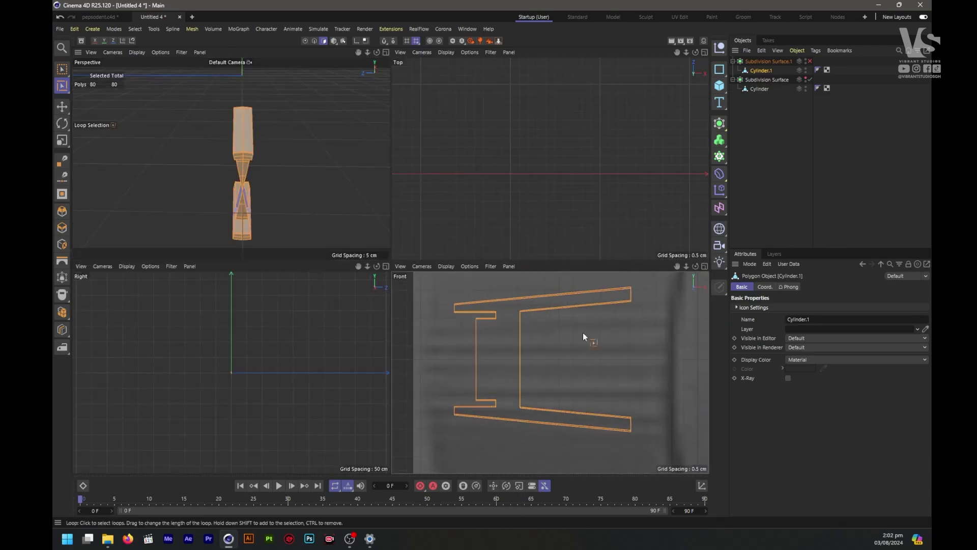
pyautogui.click(304, 41)
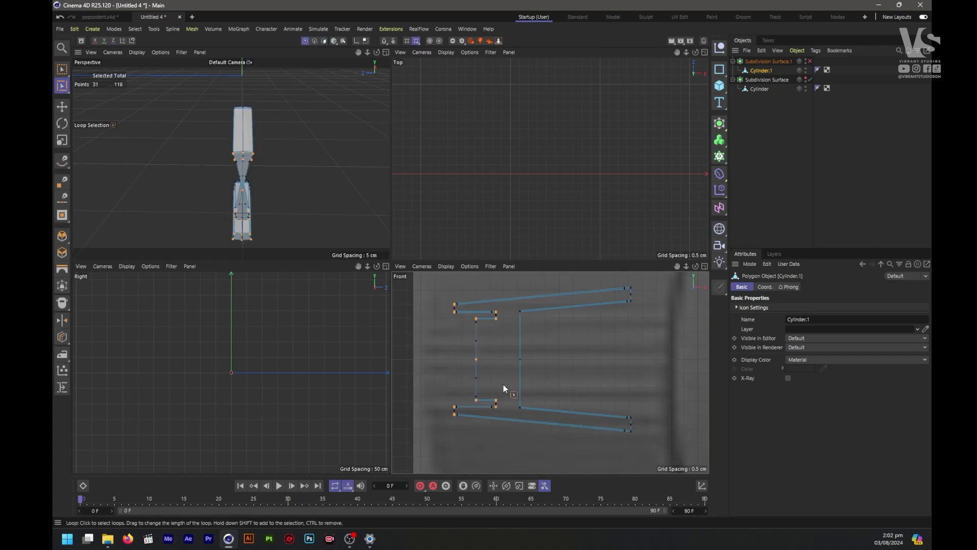
pyautogui.press('space')
pyautogui.press('0')
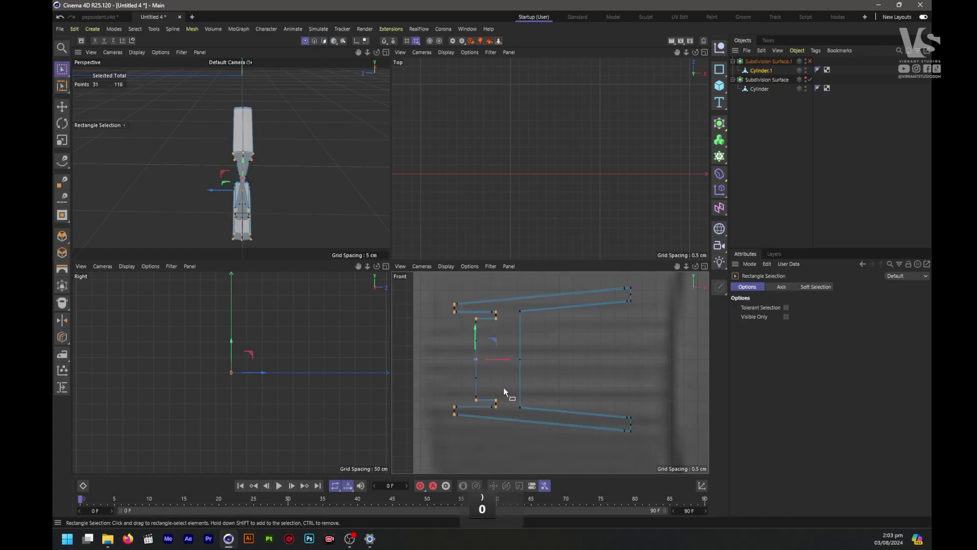
pyautogui.scroll(-1, 503, 387)
pyautogui.moveTo(449, 431); pyautogui.dragTo(657, 376)
pyautogui.press('Delete')
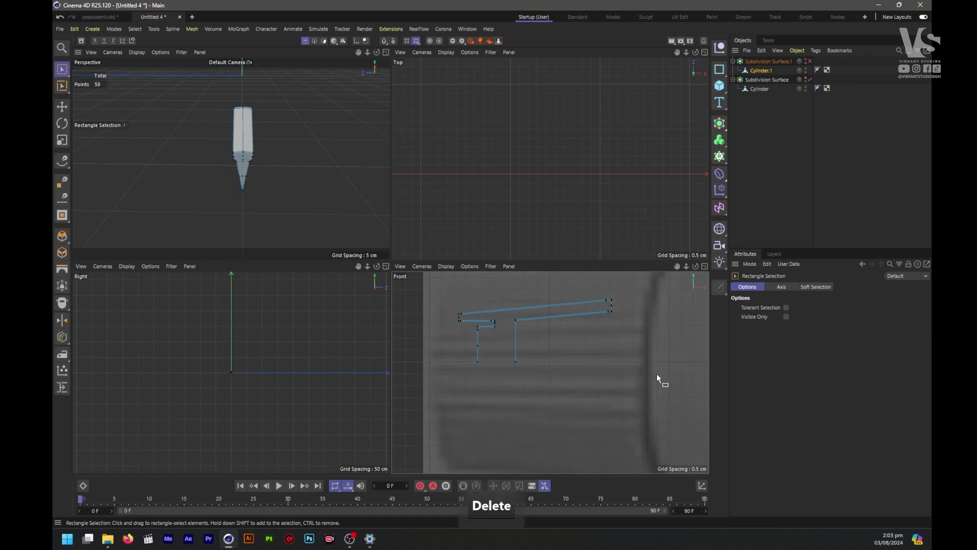
# Select the middle lengthwise edge on the outer wall of the remaining wedge in edge mode
pyautogui.click(386, 52)
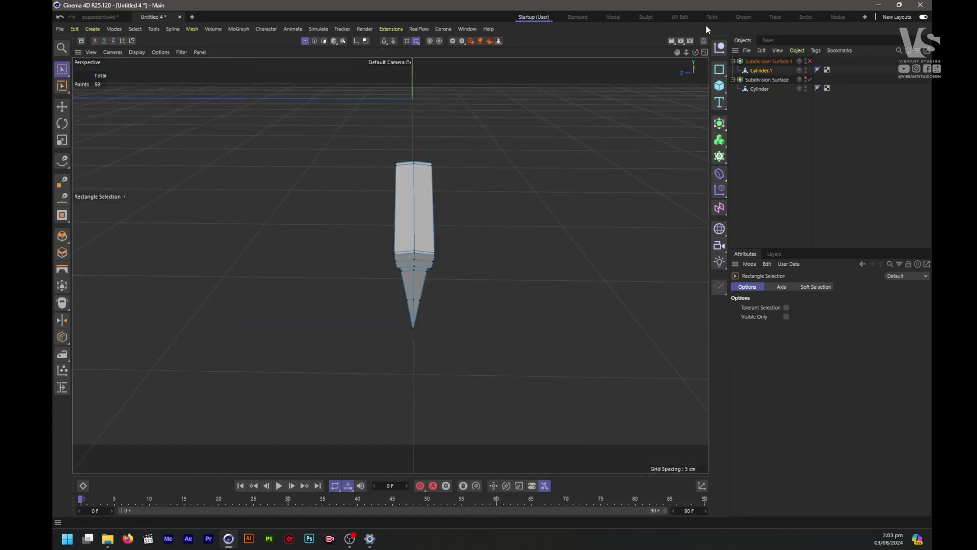
pyautogui.moveTo(697, 55); pyautogui.dragTo(390, 265)
pyautogui.keyDown('alt'); pyautogui.moveTo(390, 265); pyautogui.dragTo(448, 261); pyautogui.keyUp('alt')
pyautogui.click(314, 41)
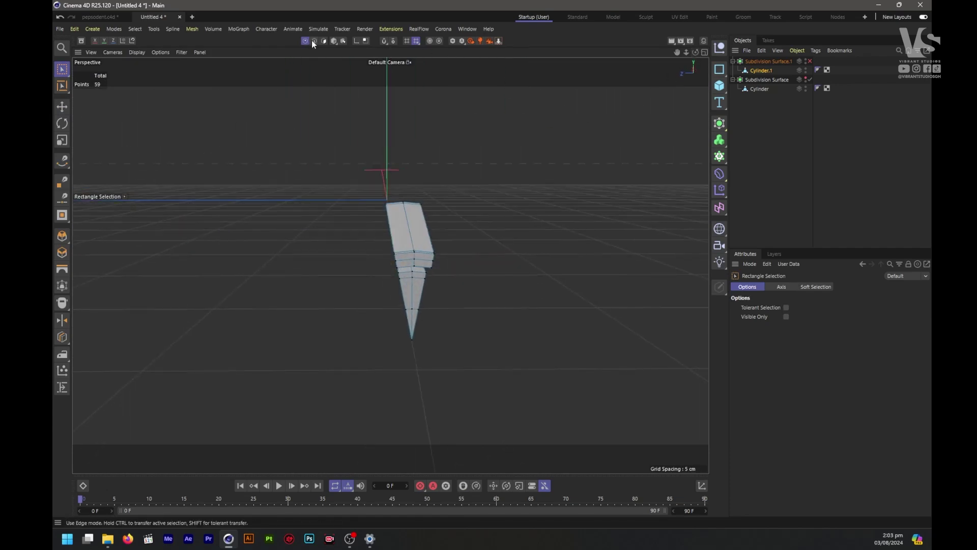
pyautogui.press('e')
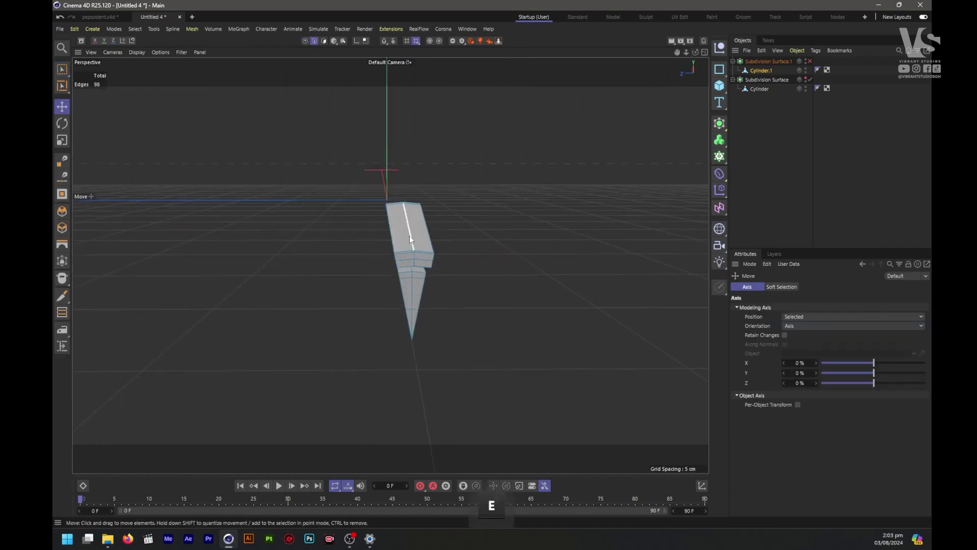
pyautogui.click(426, 218)
pyautogui.scroll(4, 426, 217)
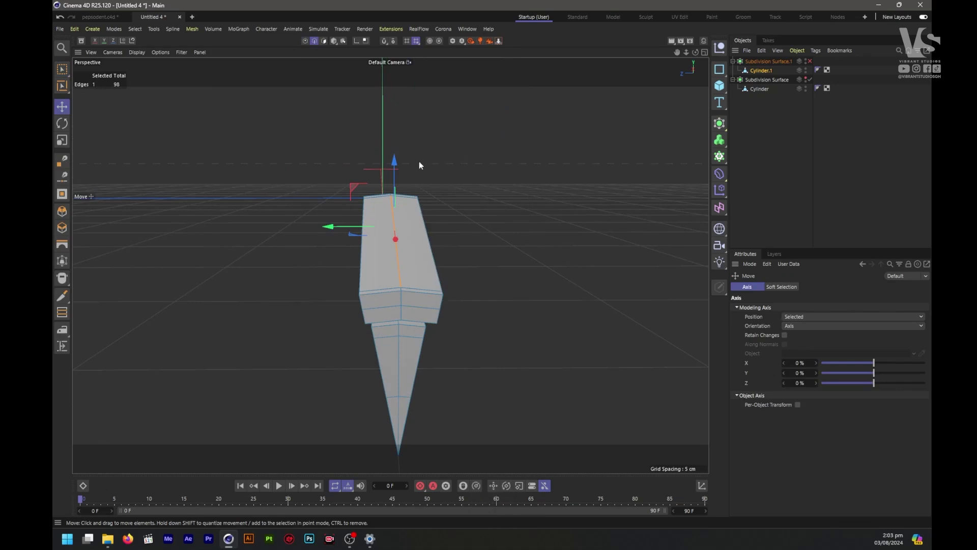
# Try moving the selected middle edge outward from the wall and undo the move
pyautogui.moveTo(393, 163); pyautogui.dragTo(394, 144)
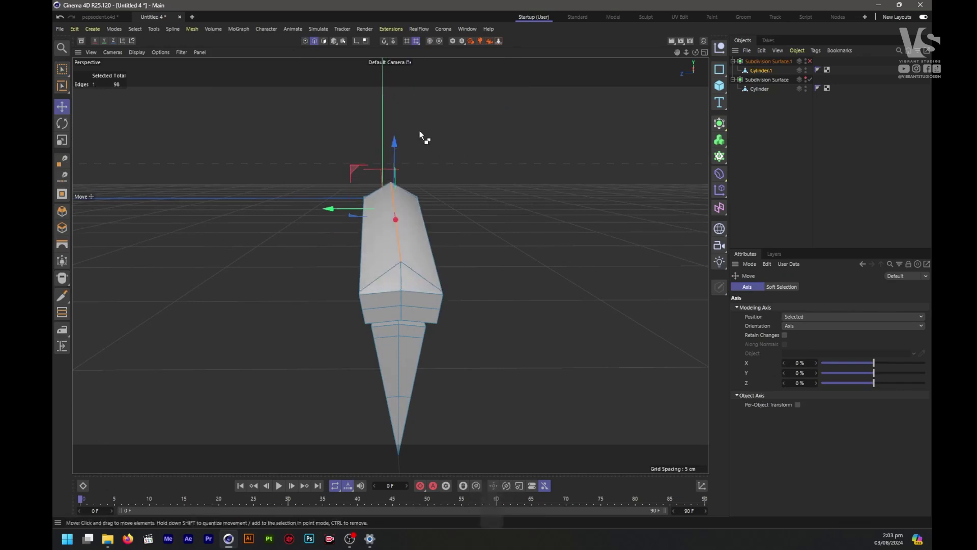
pyautogui.hotkey('ctrl', 'z')
pyautogui.scroll(3, 400, 285)
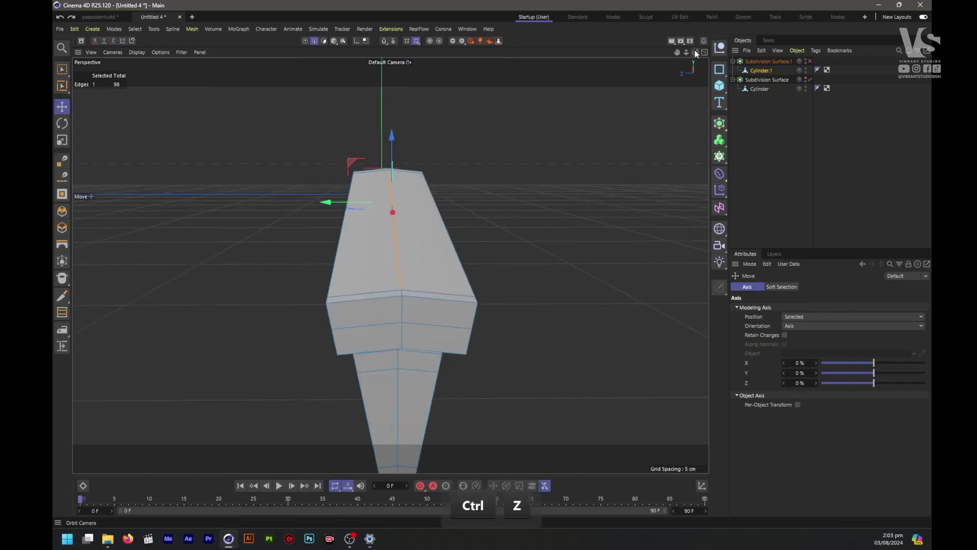
# Extend the edge selection with the short continuing edges at both ends of the outer wall's middle line
pyautogui.moveTo(696, 53); pyautogui.dragTo(566, 179)
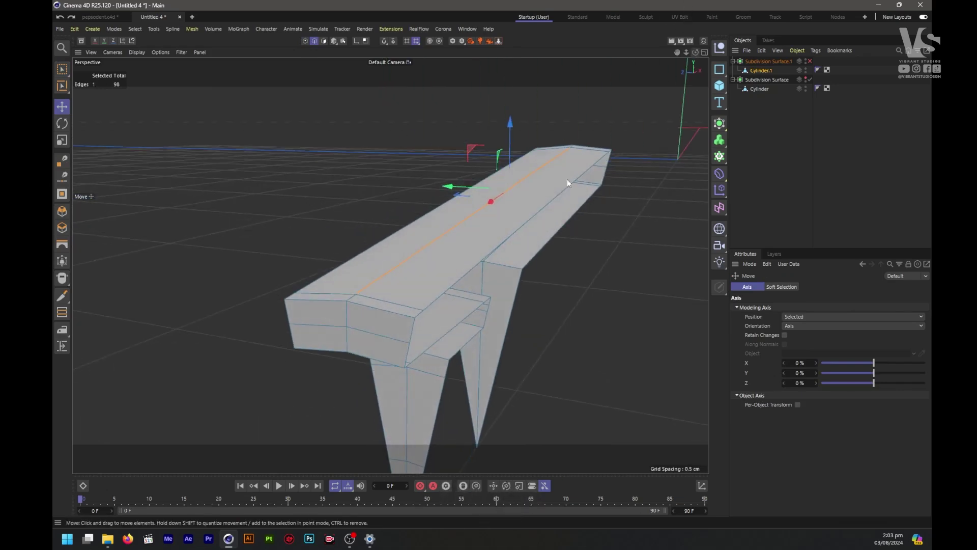
pyautogui.keyDown('shift'); pyautogui.click(348, 298); pyautogui.keyUp('shift')
pyautogui.scroll(-2, 283, 360)
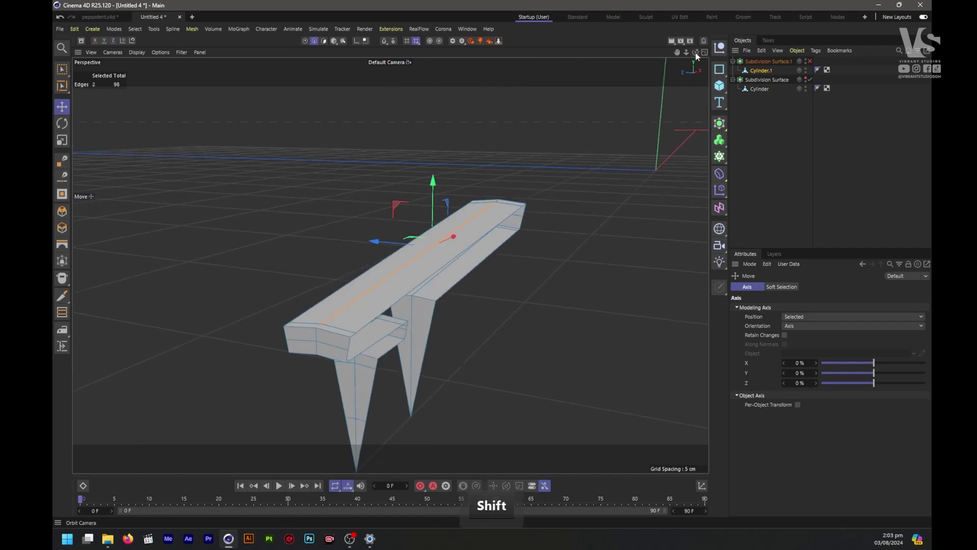
pyautogui.moveTo(695, 53); pyautogui.dragTo(539, 178)
pyautogui.scroll(-3, 269, 296)
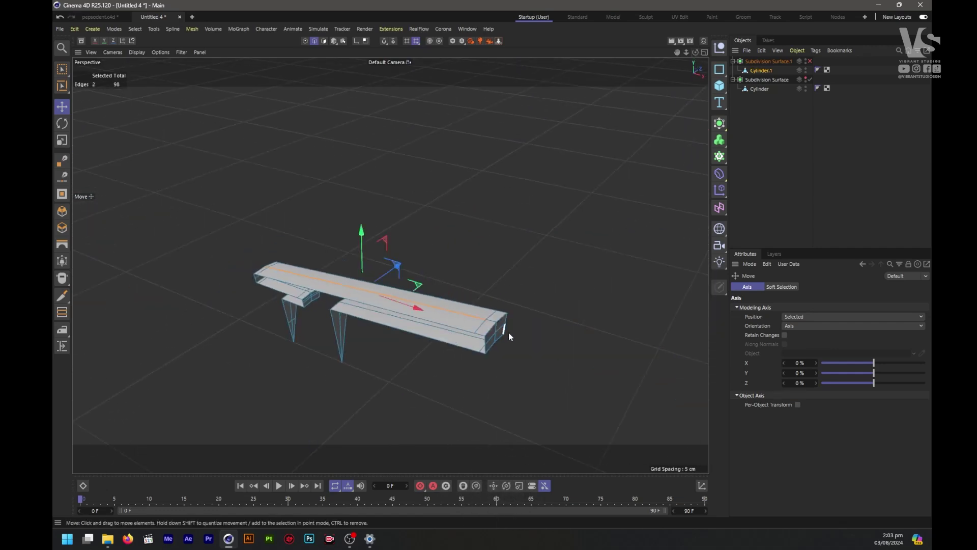
pyautogui.scroll(5, 509, 334)
pyautogui.keyDown('shift'); pyautogui.click(465, 316); pyautogui.keyUp('shift')
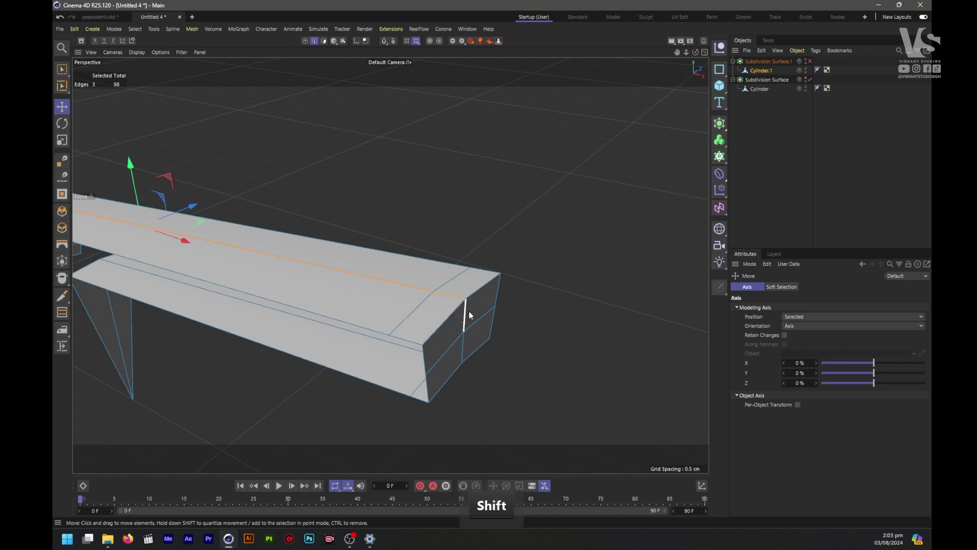
pyautogui.scroll(-5, 644, 311)
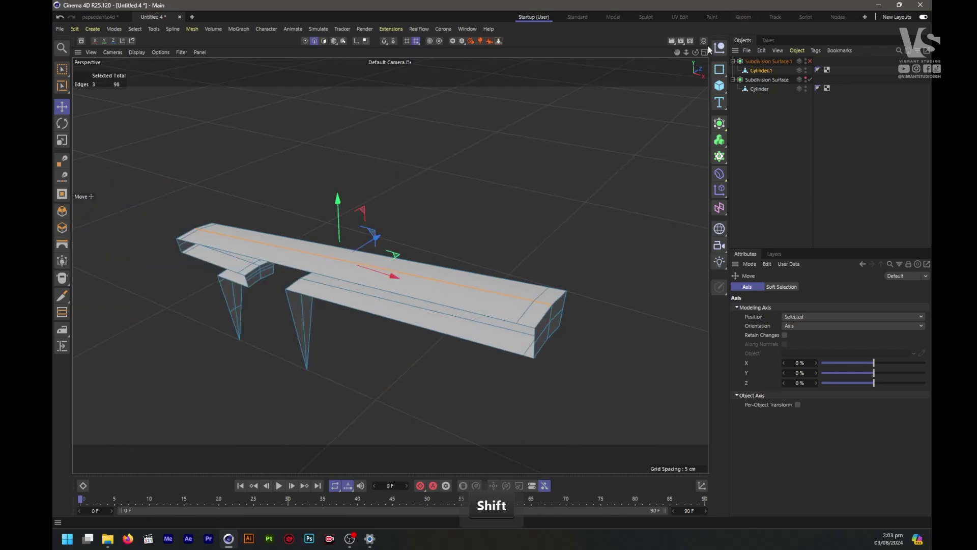
# Bevel the selected middle edges of the wedge with an offset of about 0.13 cm
pyautogui.moveTo(696, 52); pyautogui.dragTo(842, 23)
pyautogui.press('m')
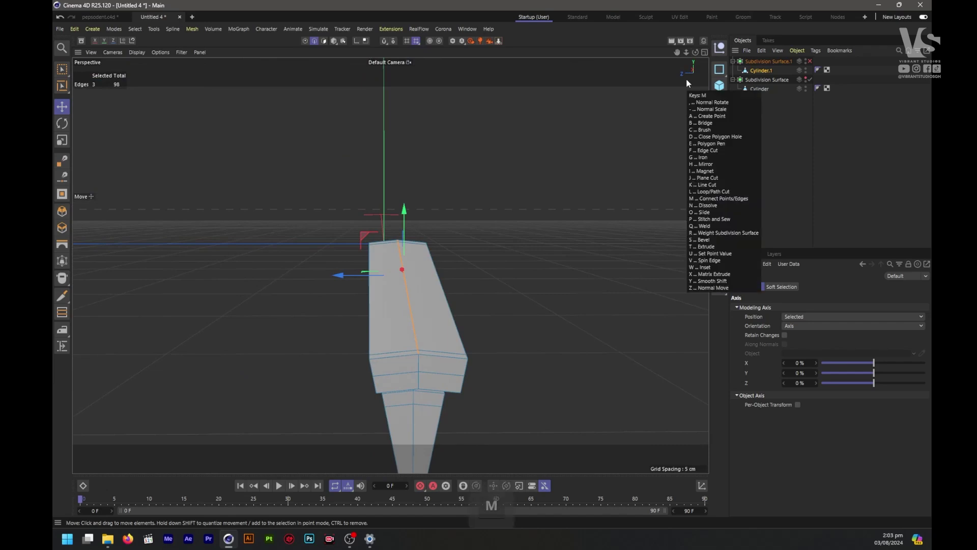
pyautogui.press('s')
pyautogui.scroll(1, 422, 369)
pyautogui.moveTo(493, 332); pyautogui.dragTo(505, 332)
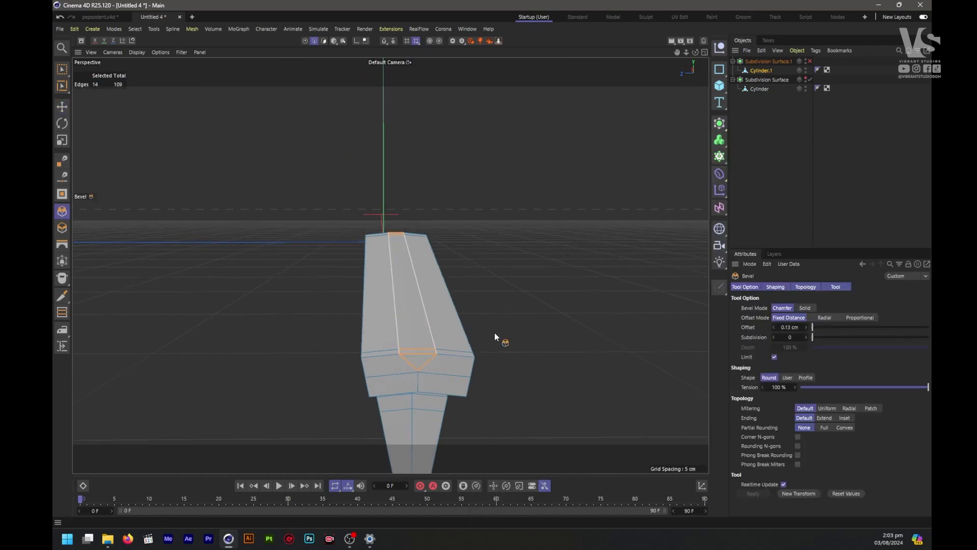
# Convert the beveled edges to a polygon selection and raise the strip about 0.24 cm, nudging it slightly higher with the Subdivision Surface enabled
pyautogui.keyDown('ctrl'); pyautogui.click(325, 42); pyautogui.keyUp('ctrl')
pyautogui.keyDown('ctrl'); pyautogui.click(324, 42); pyautogui.keyUp('ctrl')
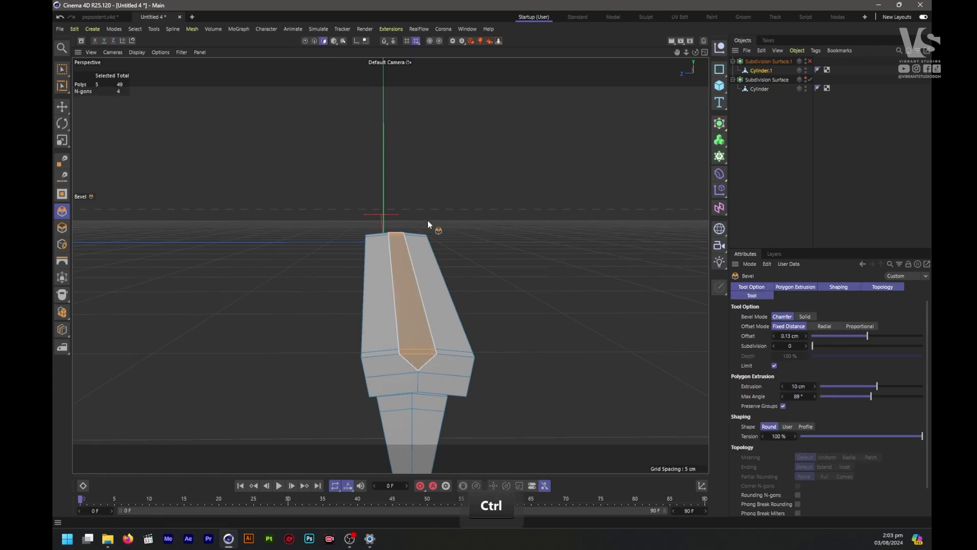
pyautogui.press('e')
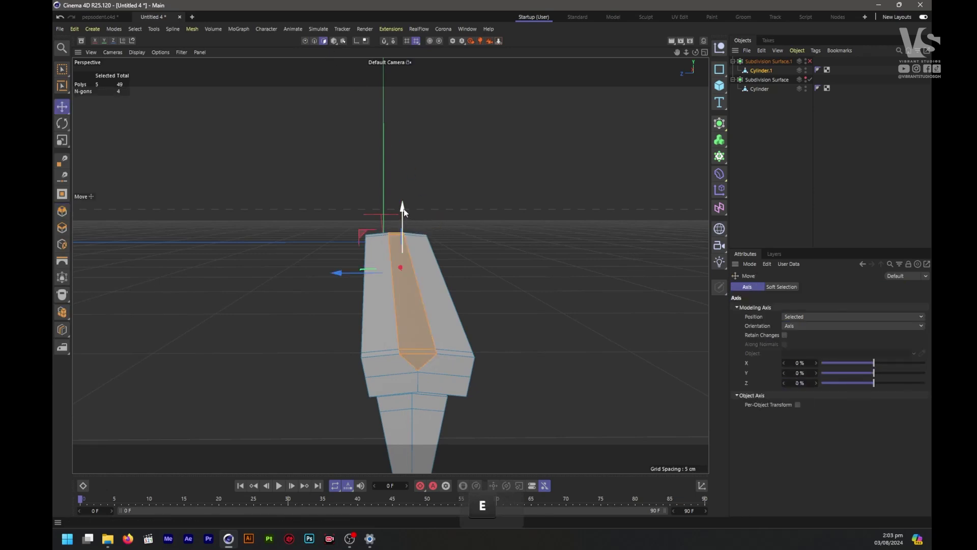
pyautogui.moveTo(404, 208); pyautogui.dragTo(408, 189)
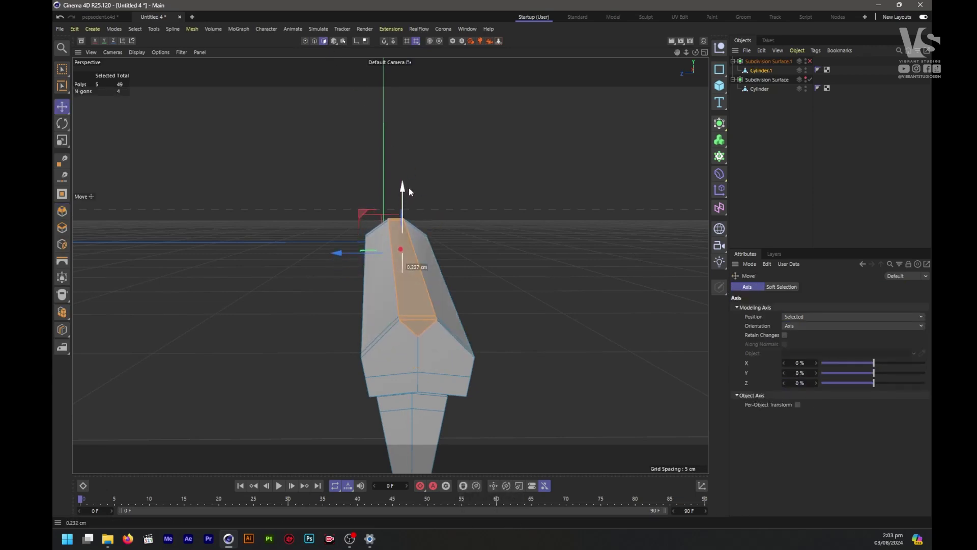
pyautogui.click(810, 61)
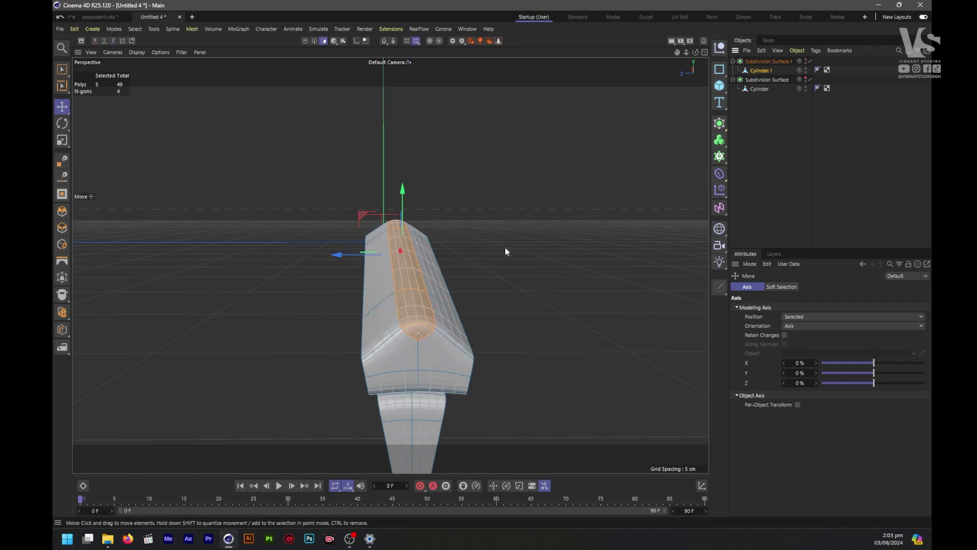
pyautogui.moveTo(402, 190); pyautogui.dragTo(402, 189)
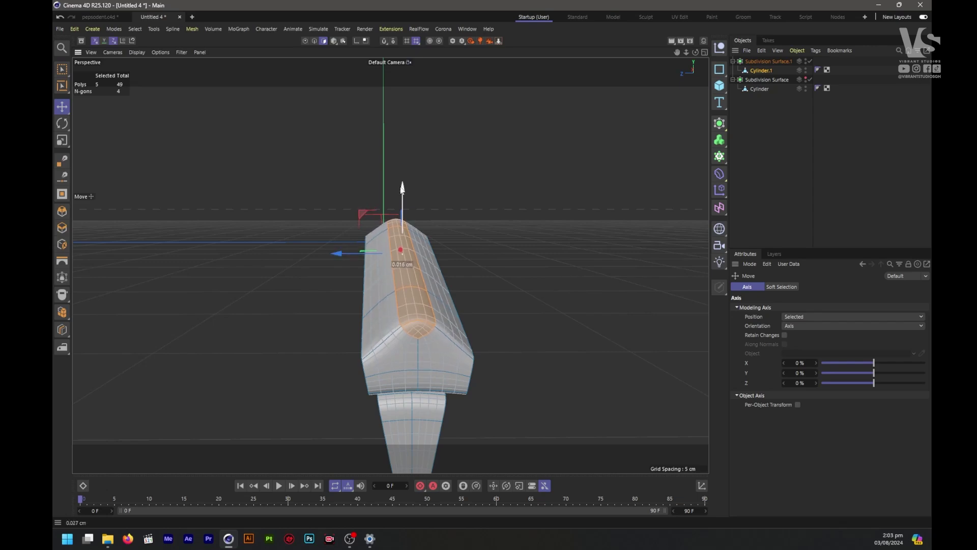
# Disable the wedge's Subdivision Surface and add a lengthwise loop cut at 50% on each slope beside the raised strip
pyautogui.moveTo(695, 52)
pyautogui.mouseDown()
pyautogui.moveTo(636, 52)
pyautogui.moveTo(697, 52)
pyautogui.mouseUp()
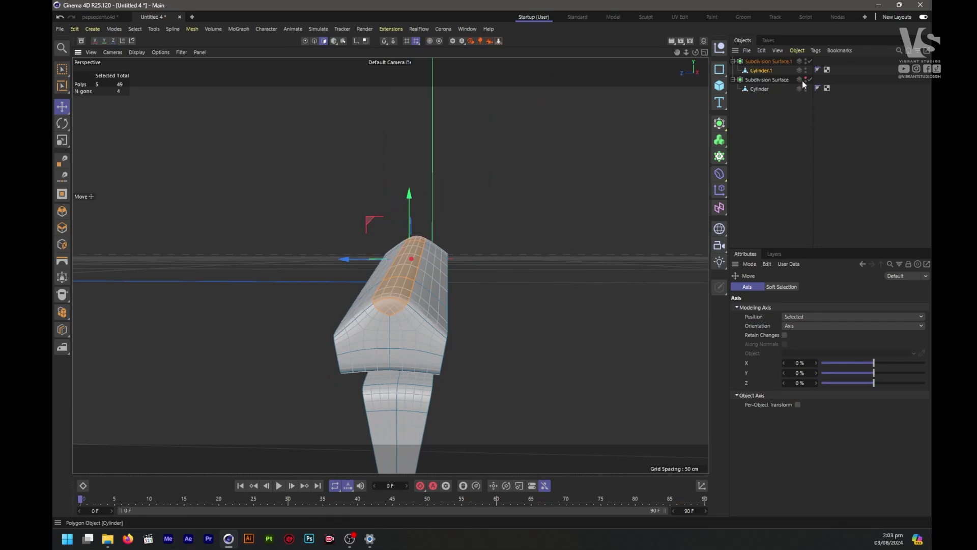
pyautogui.click(809, 61)
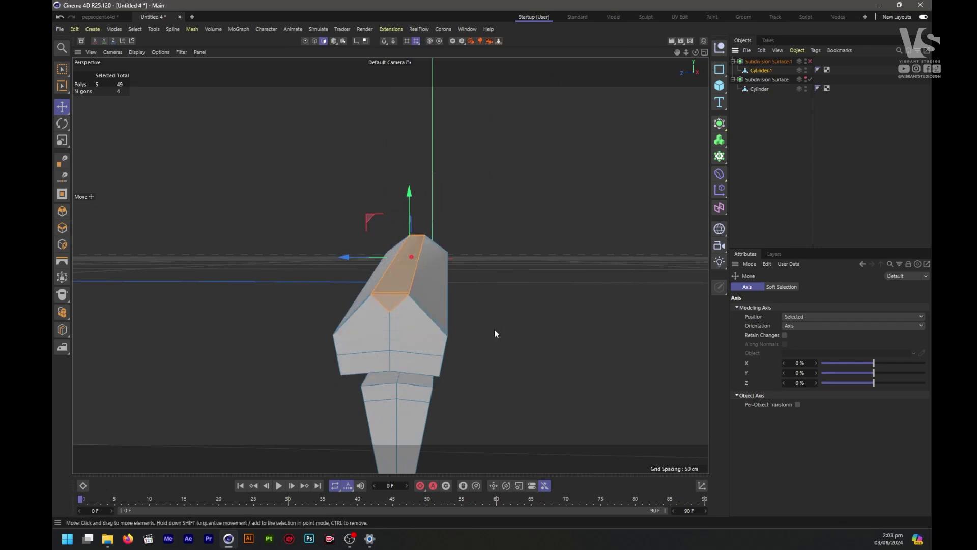
pyautogui.press('k')
pyautogui.press('l')
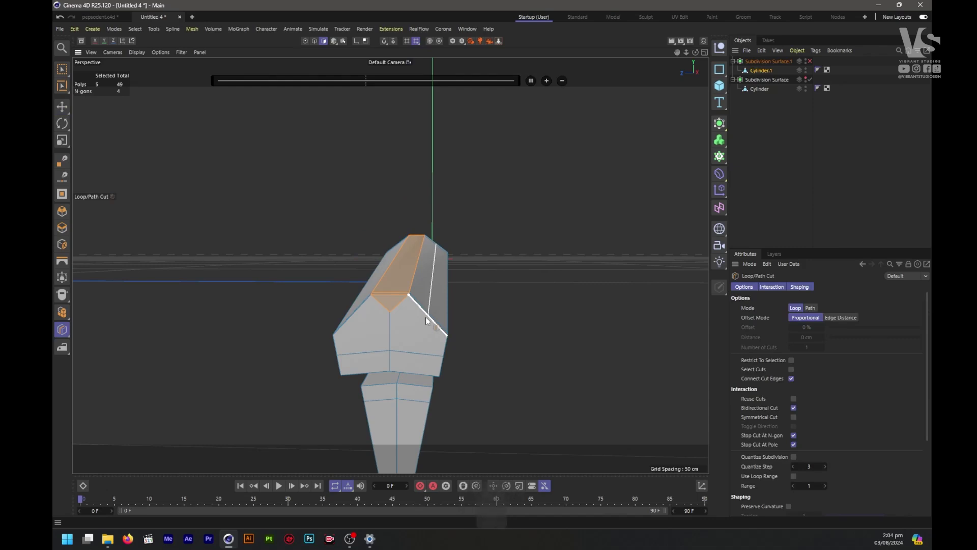
pyautogui.keyDown('shift'); pyautogui.click(428, 320); pyautogui.keyUp('shift')
pyautogui.keyDown('shift'); pyautogui.click(356, 316); pyautogui.keyUp('shift')
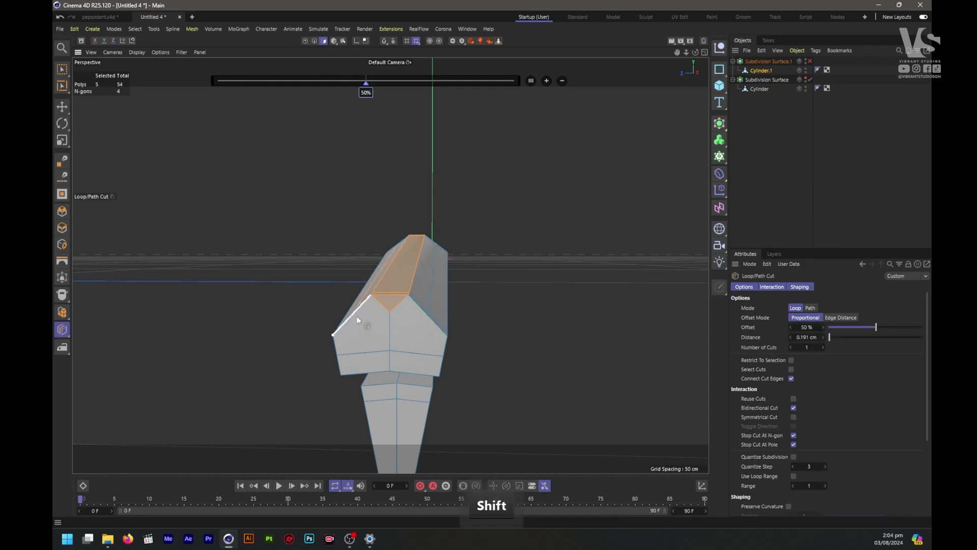
# Select both new lengthwise loops on the two slopes of the wedge in edge mode
pyautogui.click(61, 107)
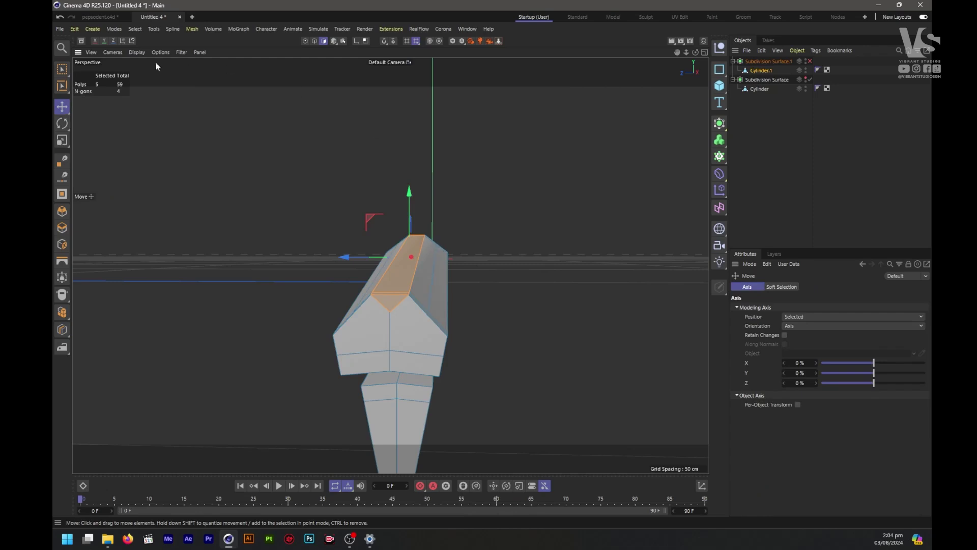
pyautogui.click(314, 40)
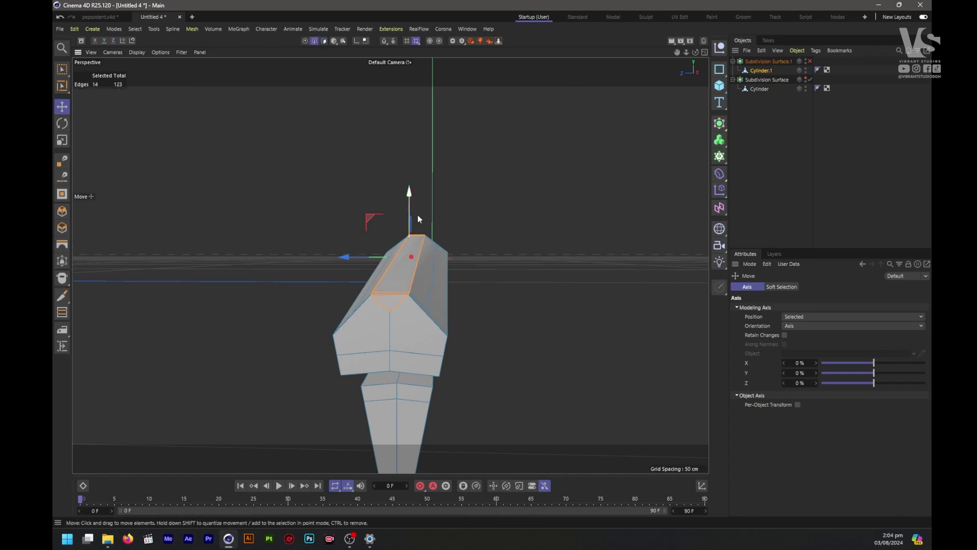
pyautogui.doubleClick(435, 279)
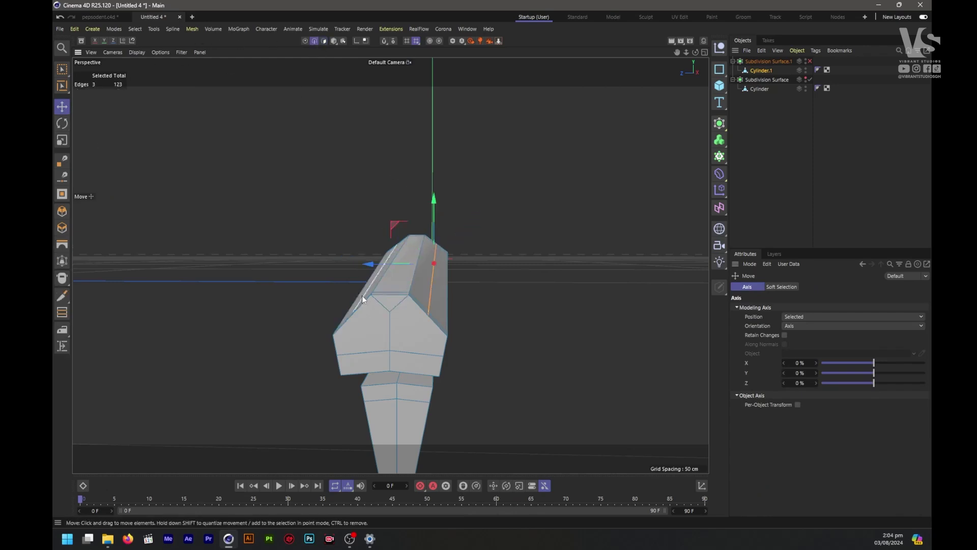
pyautogui.keyDown('alt'); pyautogui.moveTo(362, 295); pyautogui.dragTo(443, 313); pyautogui.keyUp('alt')
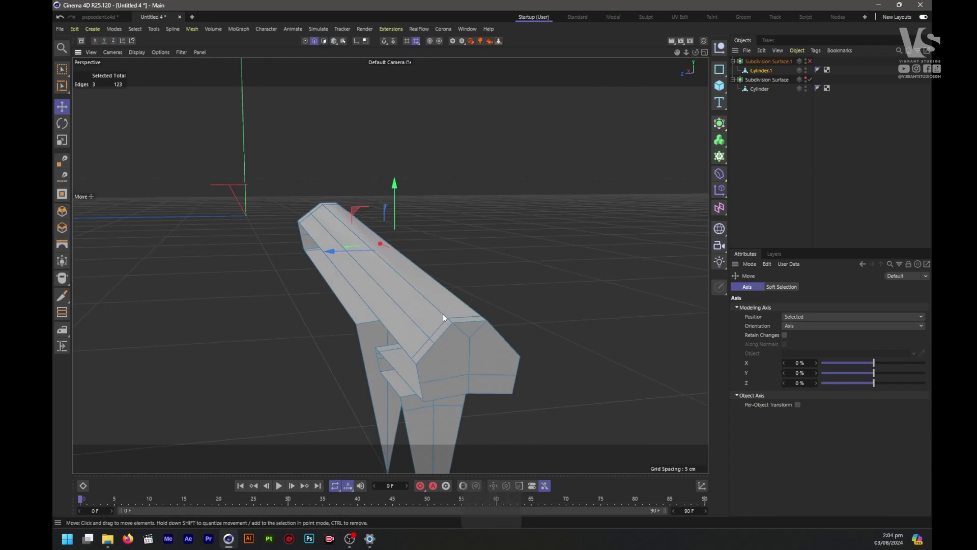
pyautogui.keyDown('shift'); pyautogui.doubleClick(407, 316); pyautogui.keyUp('shift')
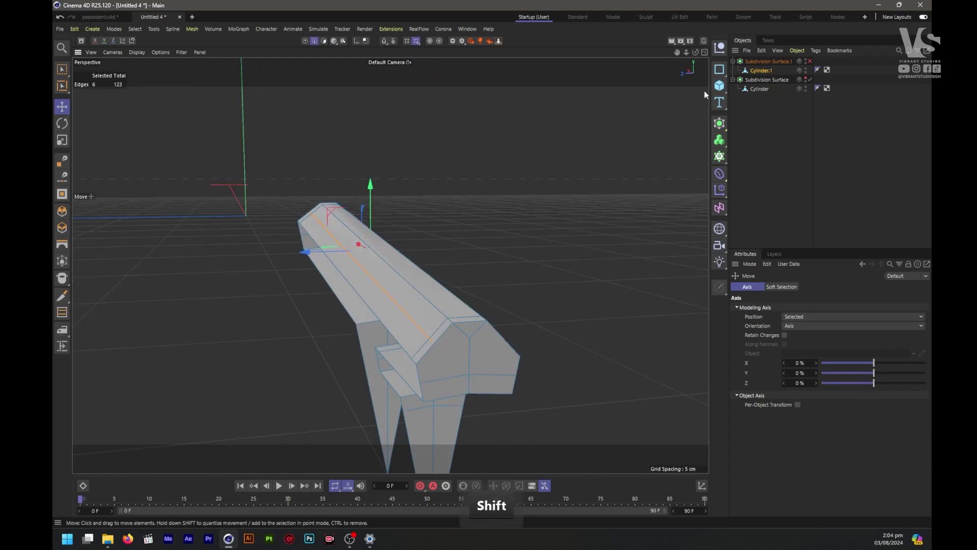
# Enable the Subdivision Surface and lower the two selected loops to form concave flanks along the central ridge
pyautogui.click(809, 61)
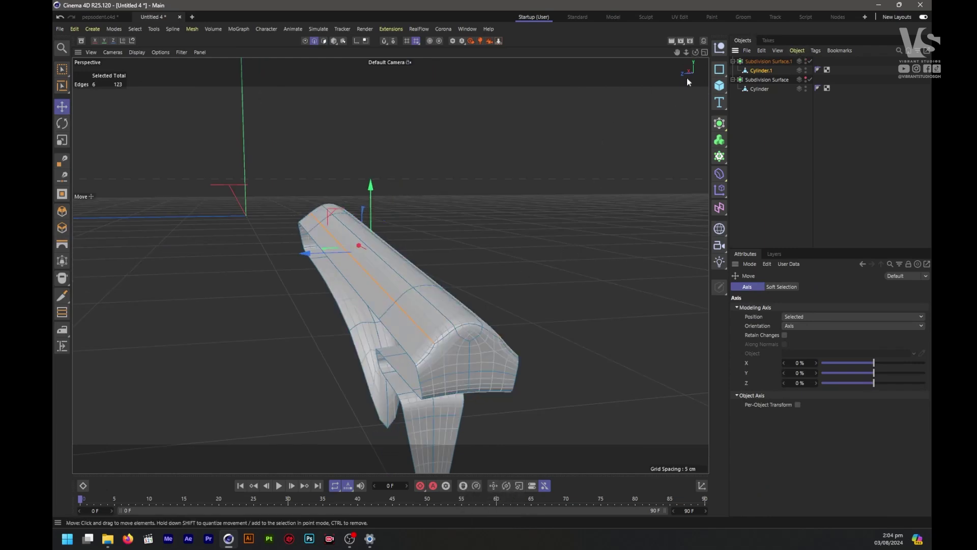
pyautogui.moveTo(695, 52); pyautogui.dragTo(634, 49)
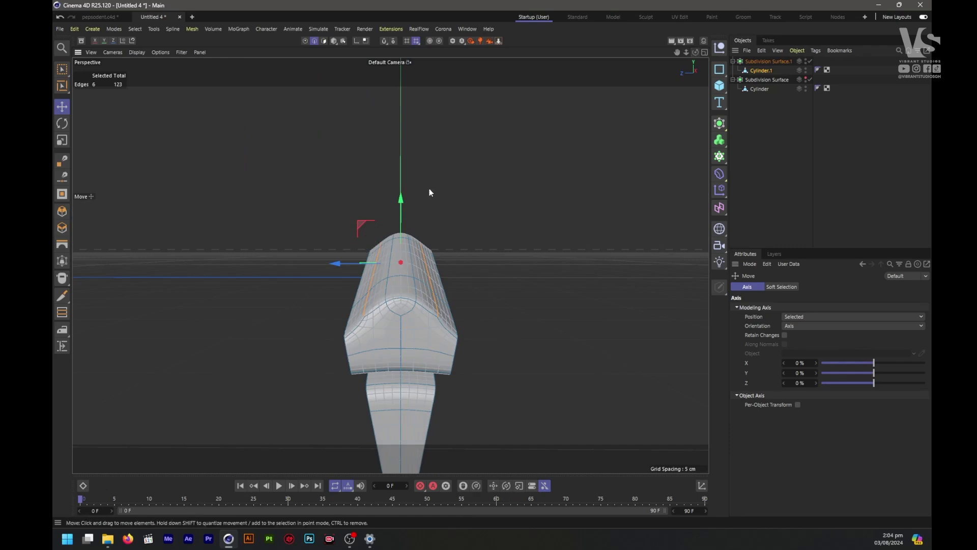
pyautogui.moveTo(401, 197); pyautogui.dragTo(401, 210)
pyautogui.scroll(-5, 401, 270)
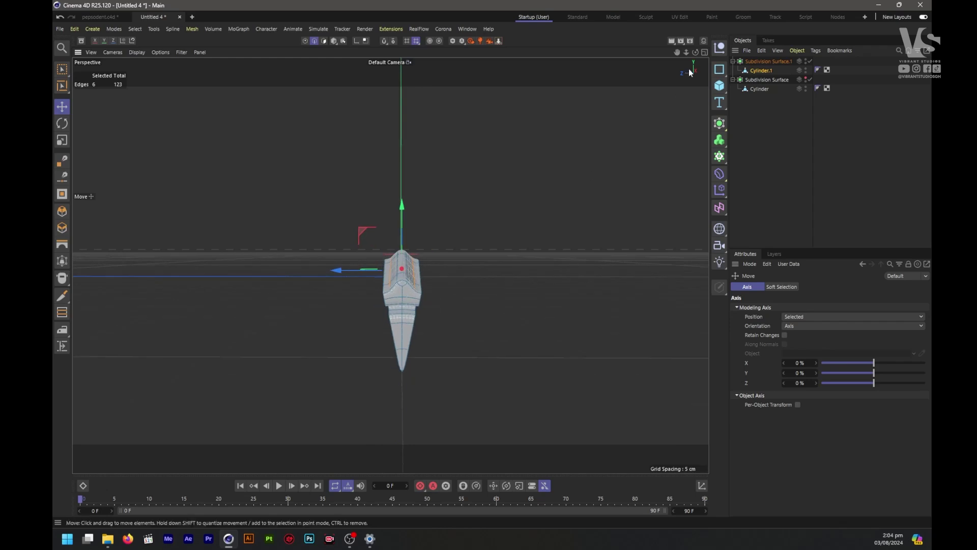
pyautogui.moveTo(695, 53)
pyautogui.mouseDown()
pyautogui.moveTo(642, 77)
pyautogui.moveTo(690, 61)
pyautogui.mouseUp()
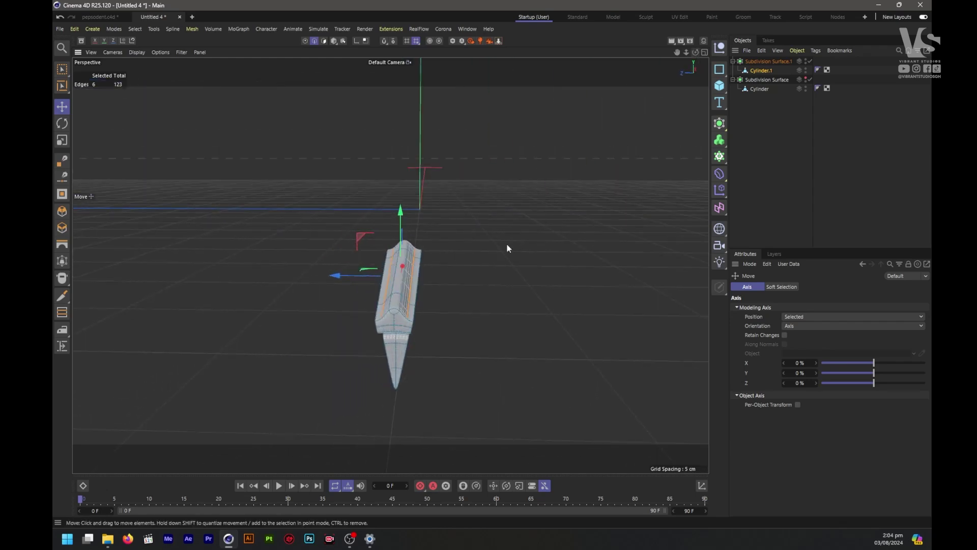
pyautogui.scroll(3, 417, 292)
pyautogui.scroll(1, 419, 296)
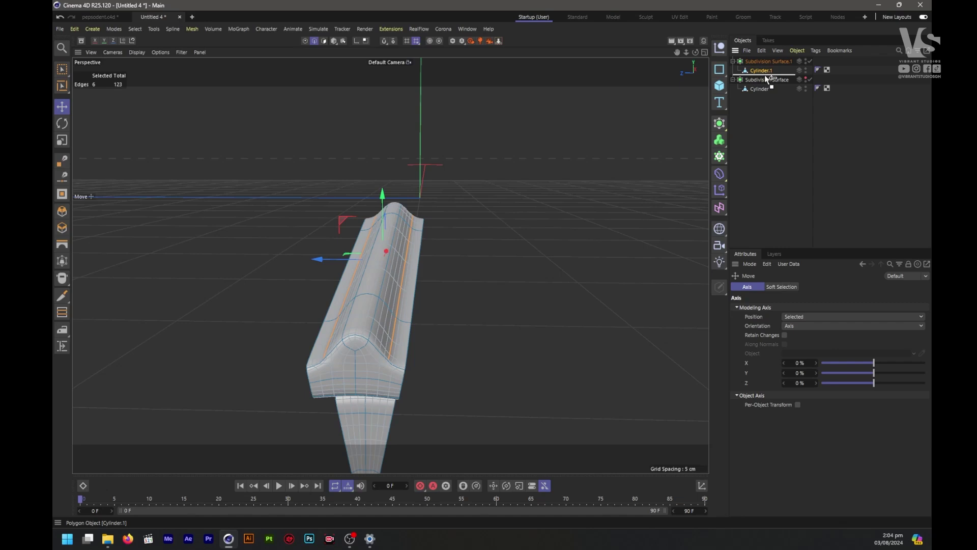
# Take the Cylinder.1 wedge out of Subdivision Surface.1 and place it under a new Cloner
pyautogui.moveTo(764, 76); pyautogui.dragTo(755, 73)
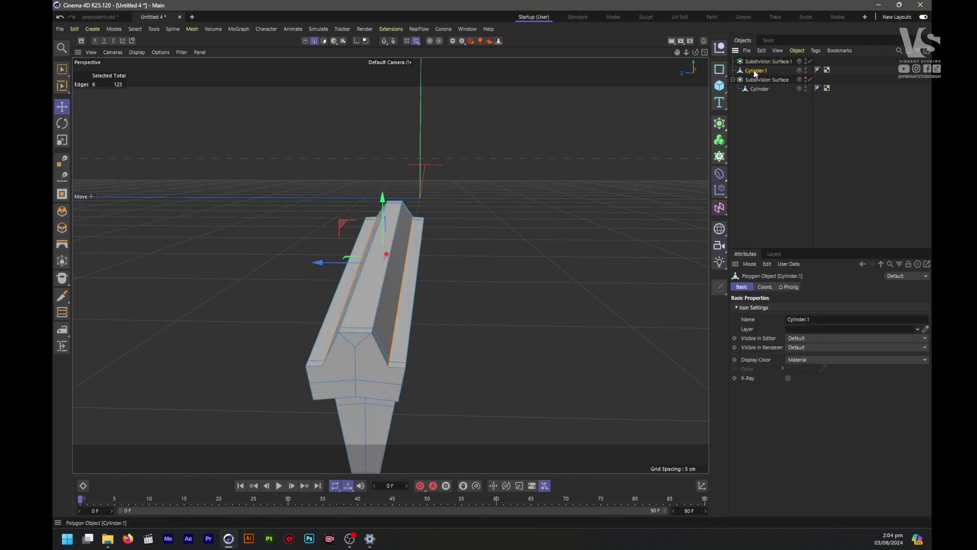
pyautogui.click(719, 157)
pyautogui.moveTo(755, 82); pyautogui.dragTo(749, 62)
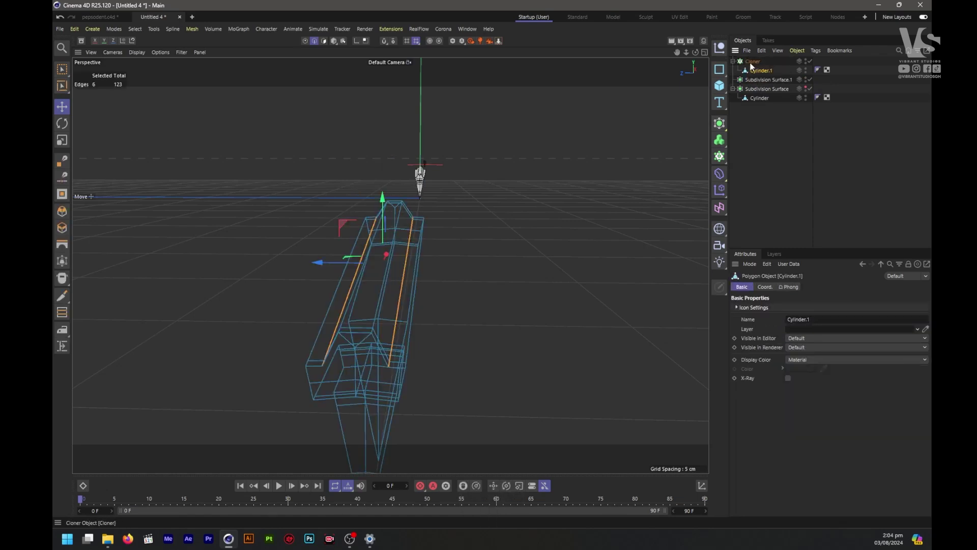
# Set the Cloner to Radial mode with a radius of 3 cm
pyautogui.click(750, 62)
pyautogui.click(813, 307)
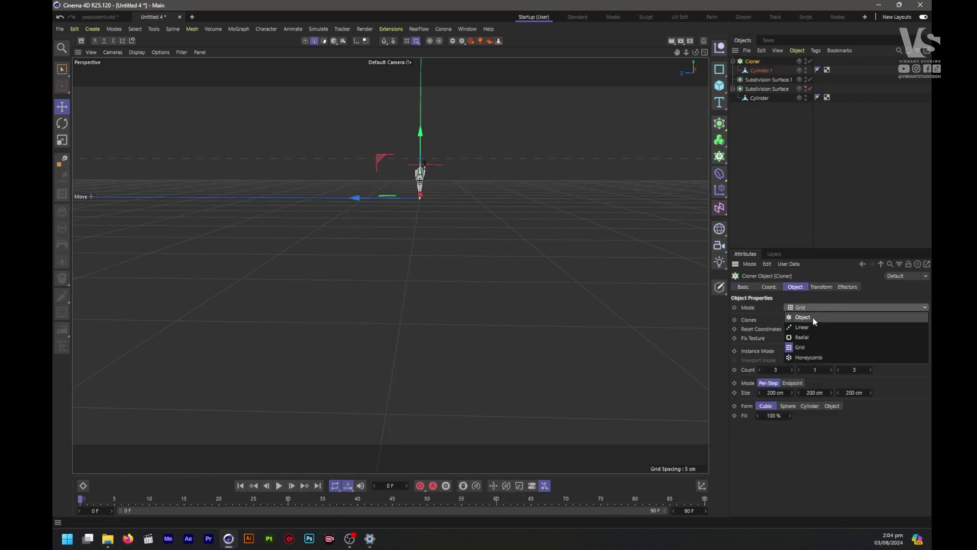
pyautogui.click(804, 339)
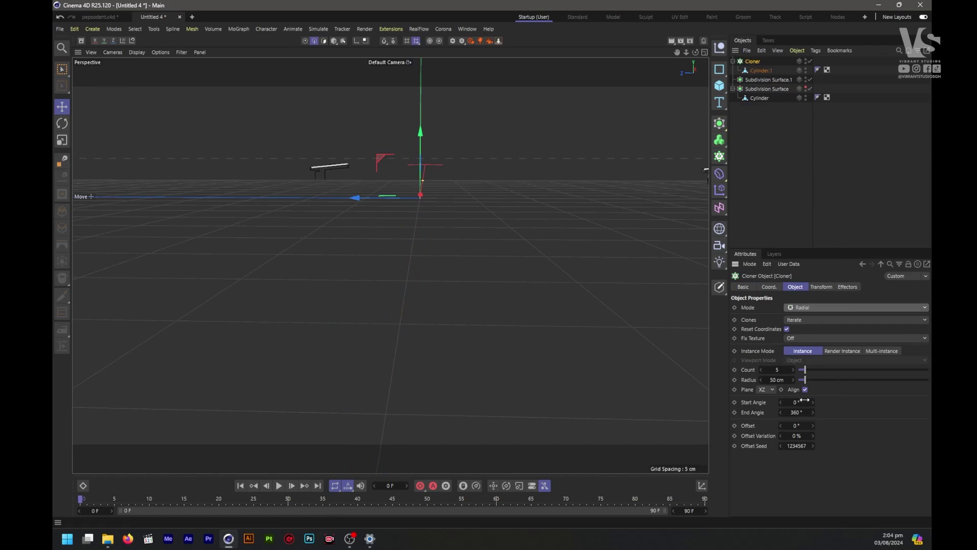
pyautogui.scroll(-5, 471, 295)
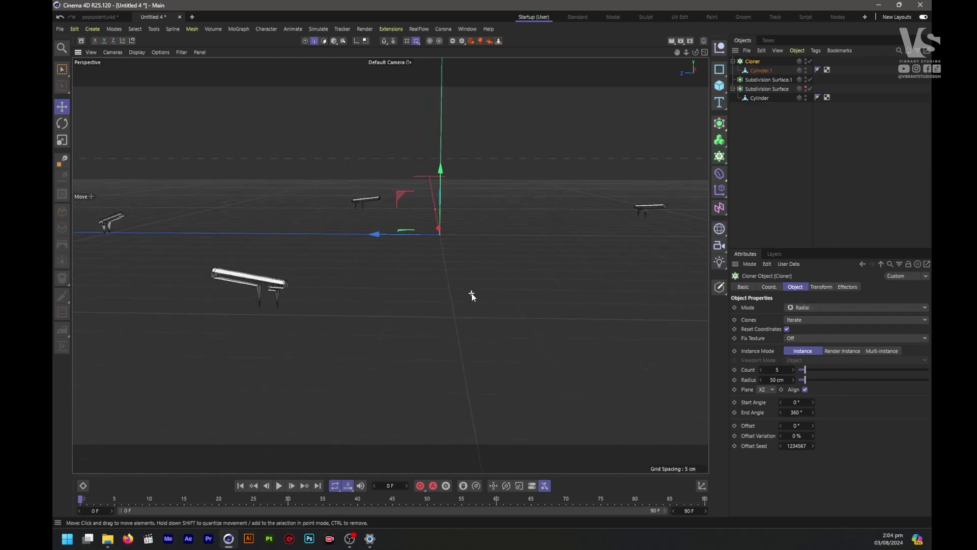
pyautogui.scroll(-1, 472, 294)
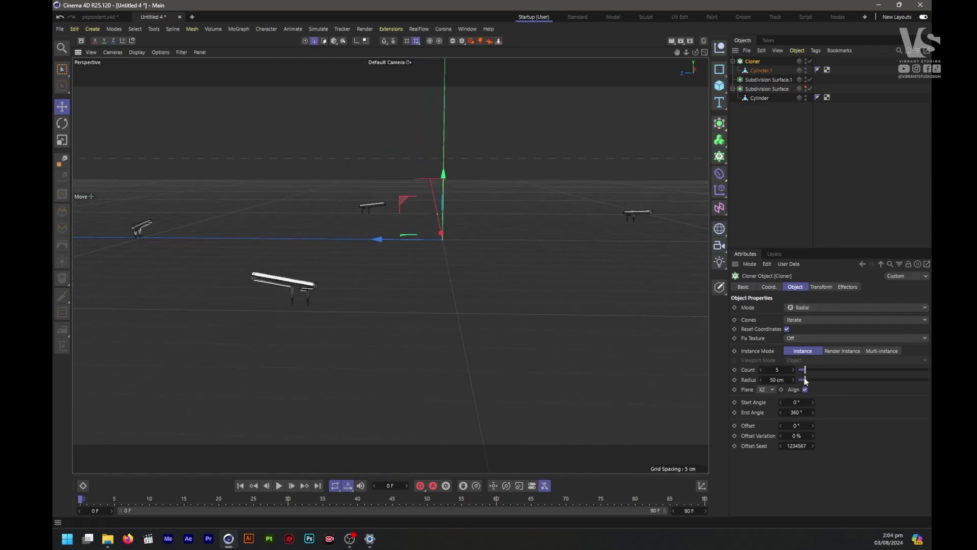
pyautogui.moveTo(774, 380); pyautogui.dragTo(731, 380)
pyautogui.scroll(2, 450, 231)
pyautogui.scroll(2, 450, 231)
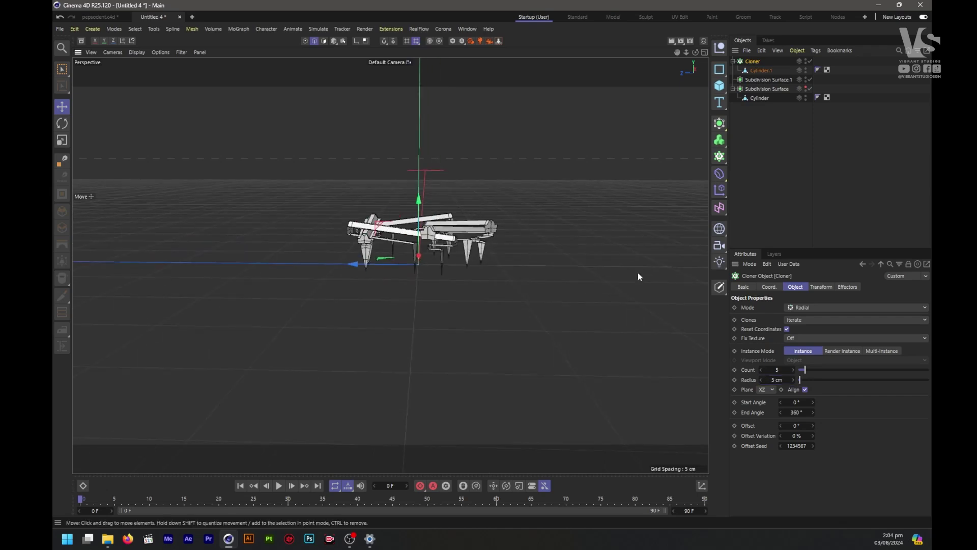
# Try the XY plane for the radial Cloner and switch it back to XZ
pyautogui.click(769, 399)
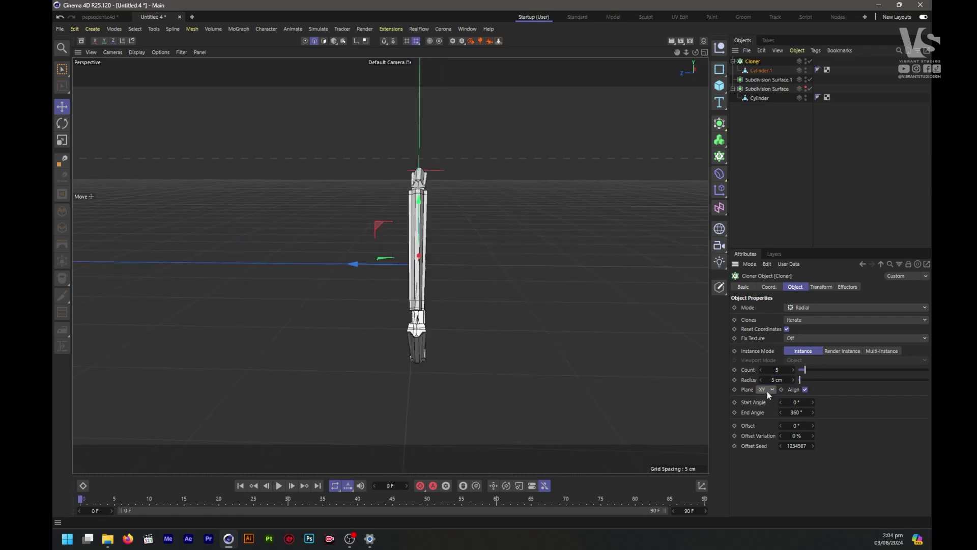
pyautogui.click(767, 390)
pyautogui.click(769, 419)
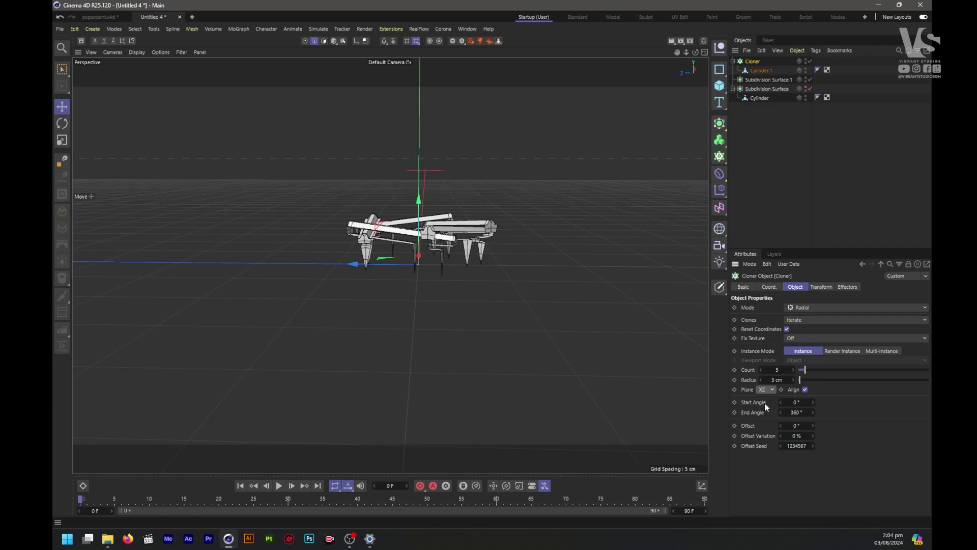
# Set the radial Cloner to the ZY plane with a count of 16 and a radius of 0 cm
pyautogui.click(767, 408)
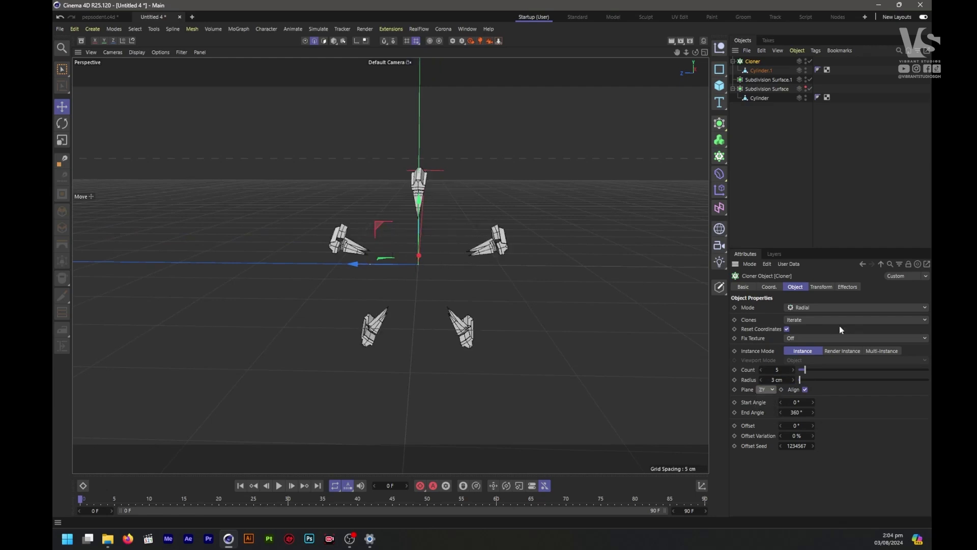
pyautogui.click(779, 370)
pyautogui.write('0')
pyautogui.press('Return')
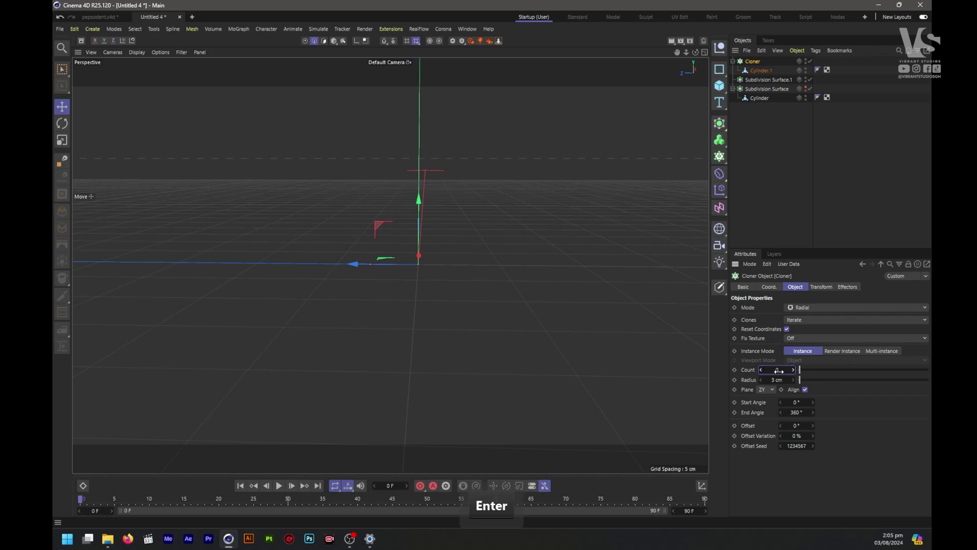
pyautogui.click(805, 389)
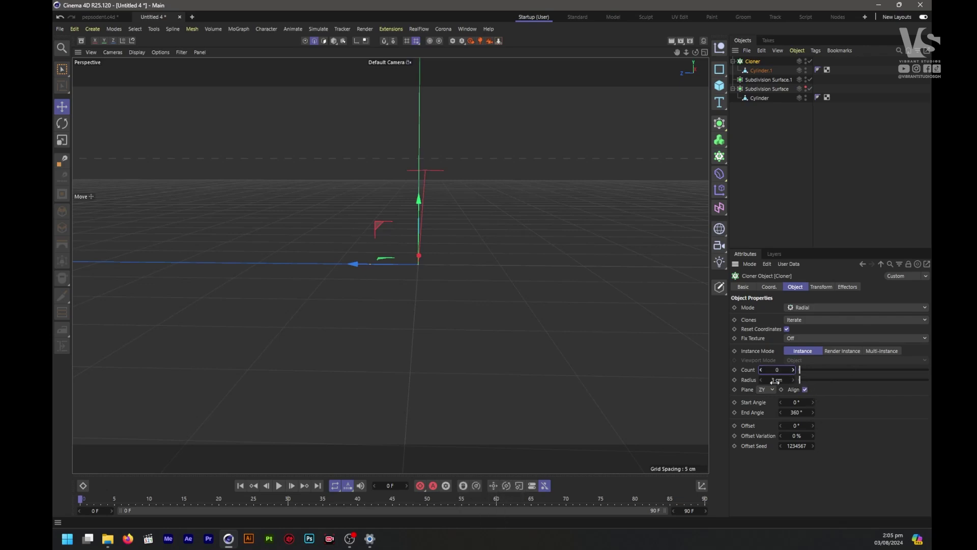
pyautogui.moveTo(781, 369); pyautogui.dragTo(804, 369)
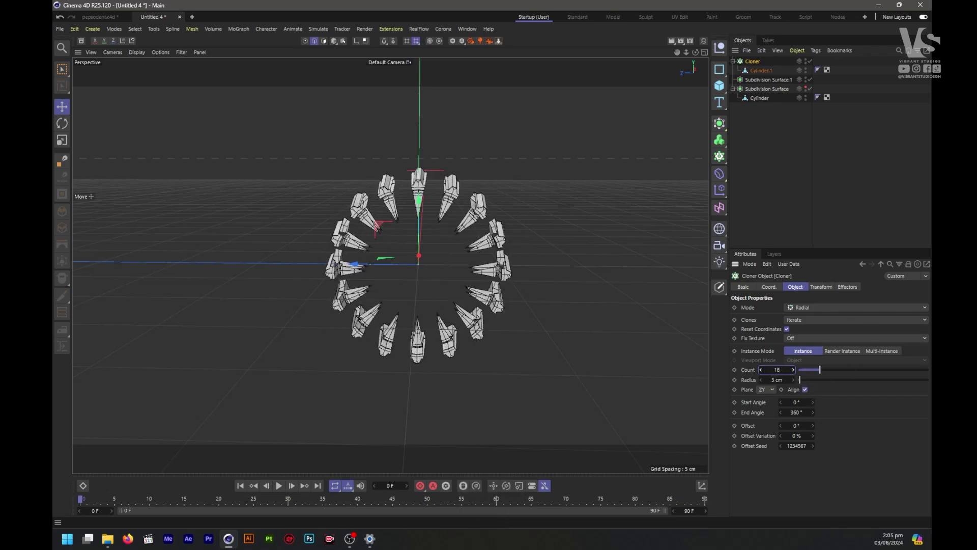
pyautogui.write('0')
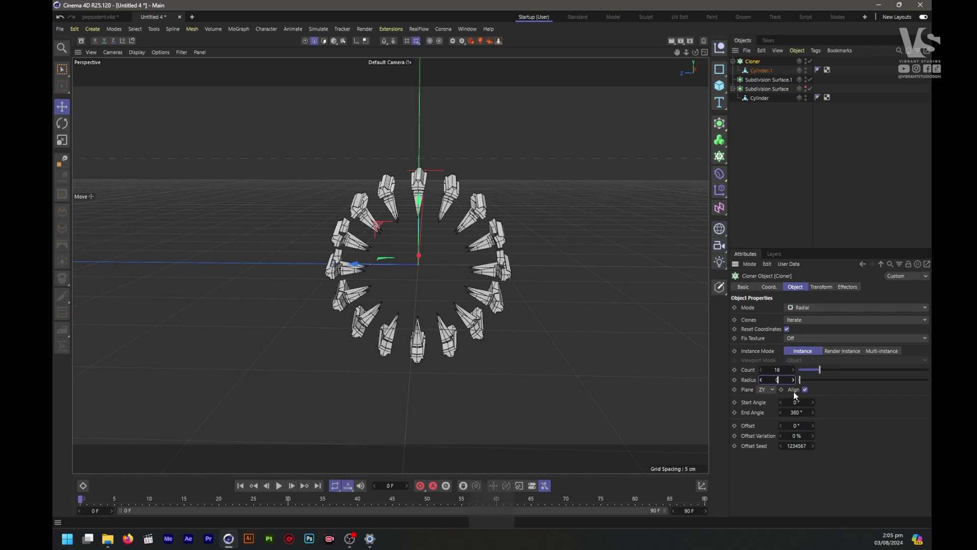
pyautogui.press('Return')
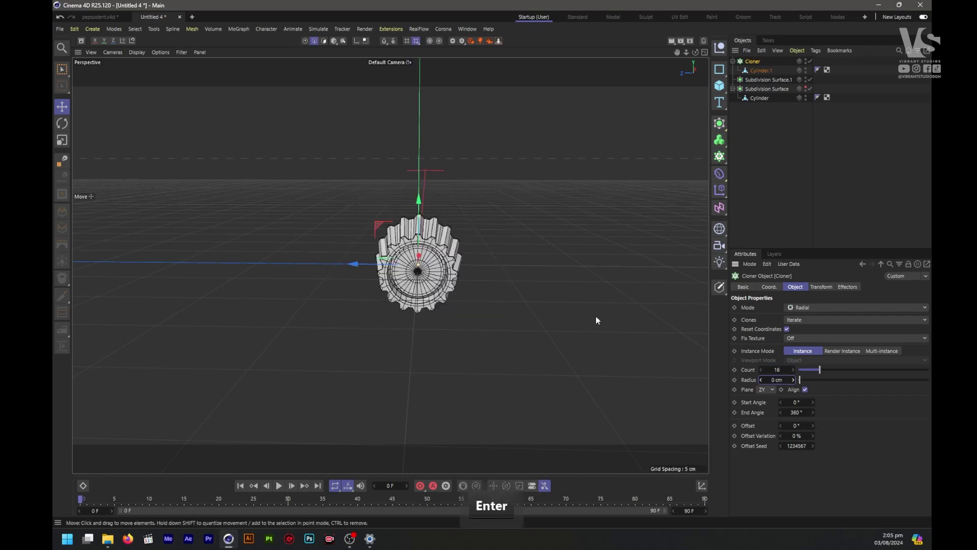
pyautogui.scroll(5, 444, 269)
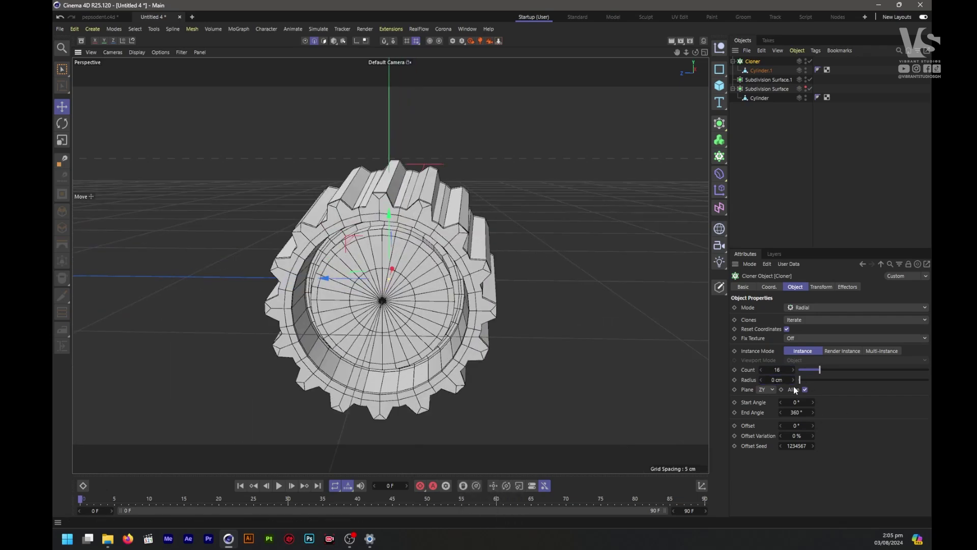
# Try a lower Cloner count such as 14 and set it back to 16
pyautogui.click(761, 370)
pyautogui.click(761, 370)
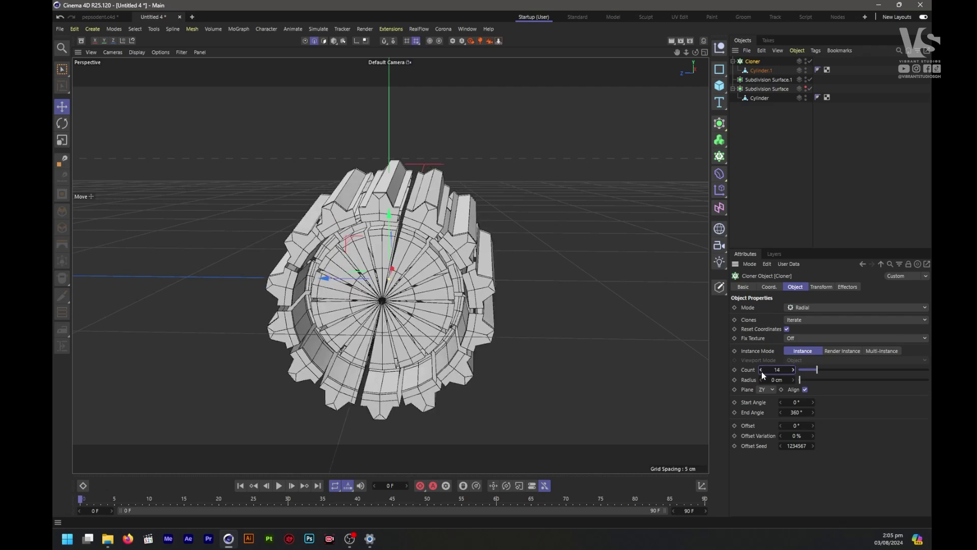
pyautogui.click(761, 370)
pyautogui.click(792, 372)
pyautogui.click(792, 371)
pyautogui.click(793, 372)
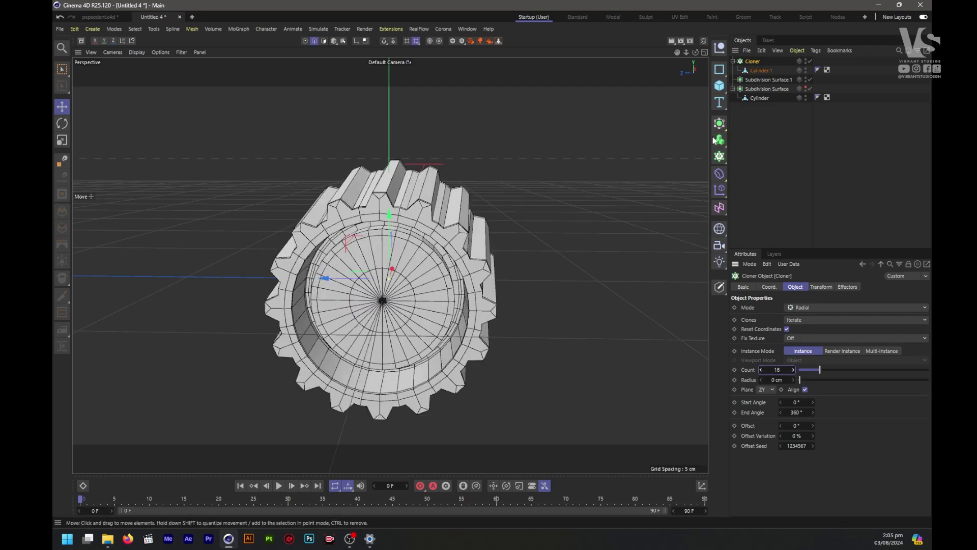
# Convert the Cloner into editable geometry
pyautogui.moveTo(695, 52); pyautogui.dragTo(605, 71)
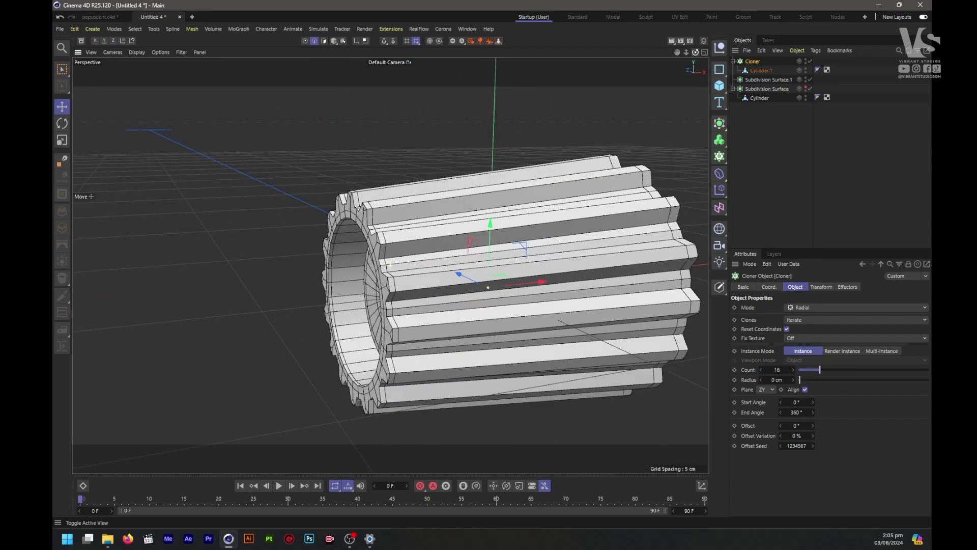
pyautogui.click(755, 140)
pyautogui.click(733, 61)
pyautogui.click(749, 63)
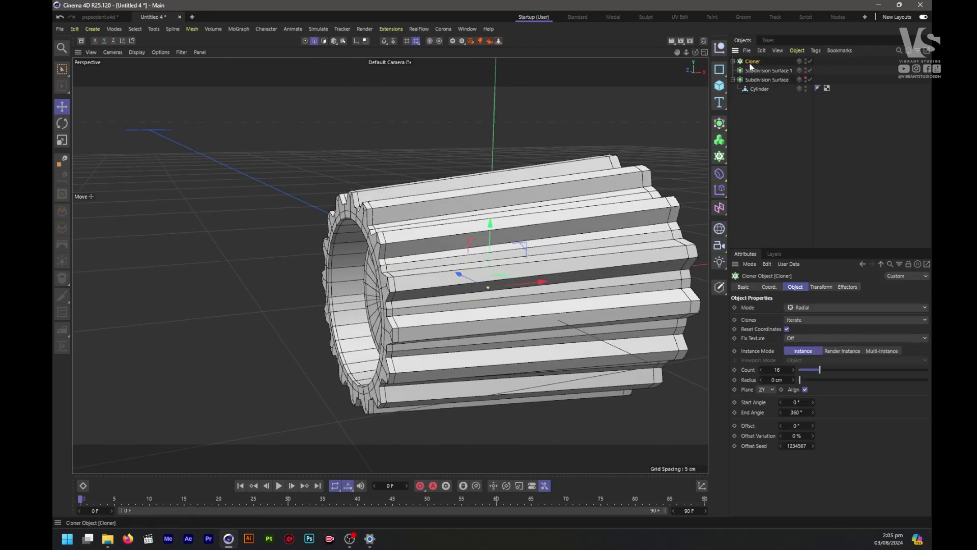
pyautogui.press('c')
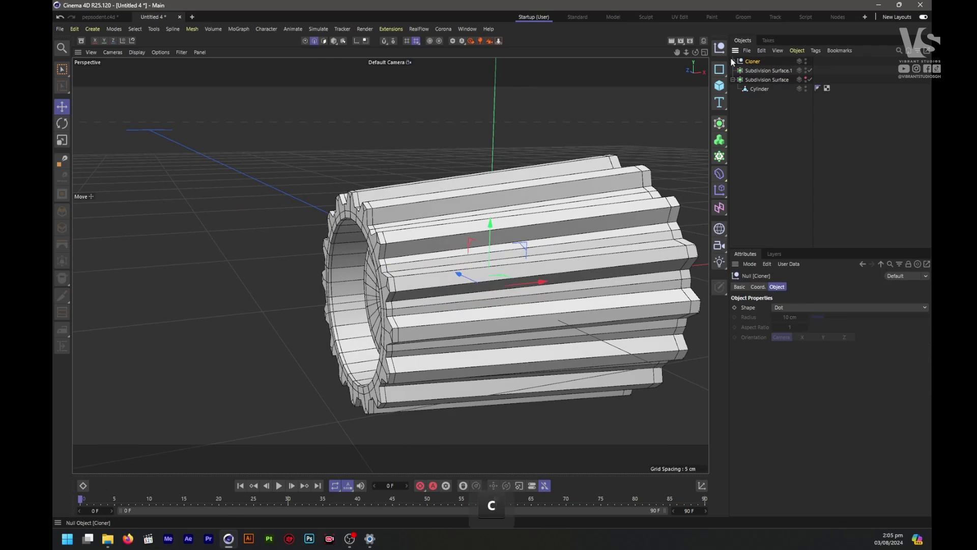
# Merge all the wedge segments inside the Cloner null into one mesh with Connect Objects + Delete
pyautogui.click(732, 61)
pyautogui.click(758, 69)
pyautogui.keyDown('shift'); pyautogui.click(762, 208); pyautogui.keyUp('shift')
pyautogui.rightClick(762, 208)
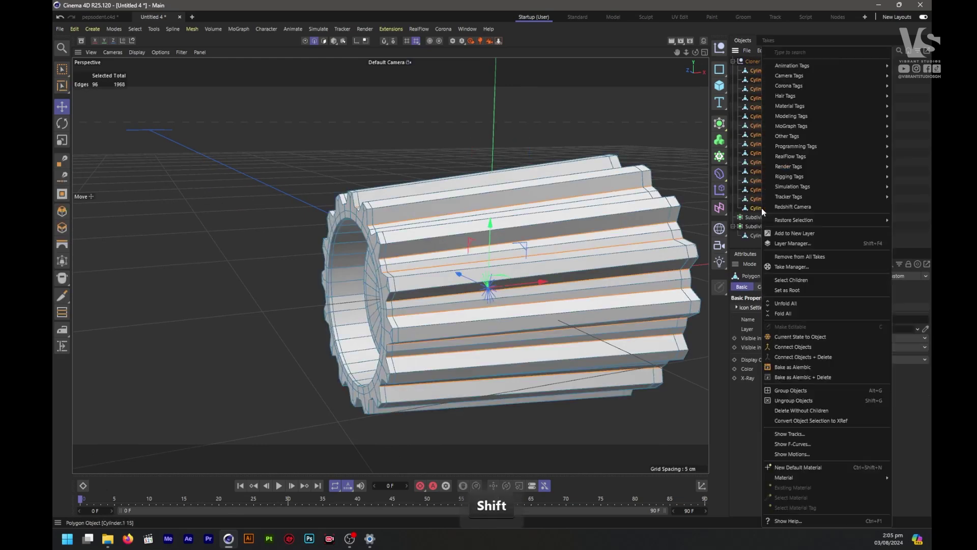
pyautogui.click(820, 357)
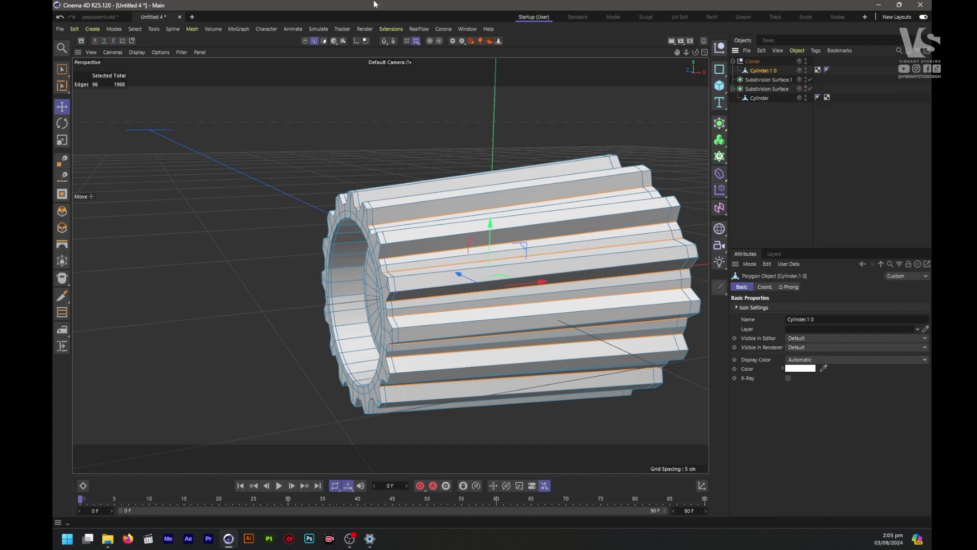
# Select all points of the merged cap mesh and weld the duplicates with Optimize
pyautogui.click(305, 41)
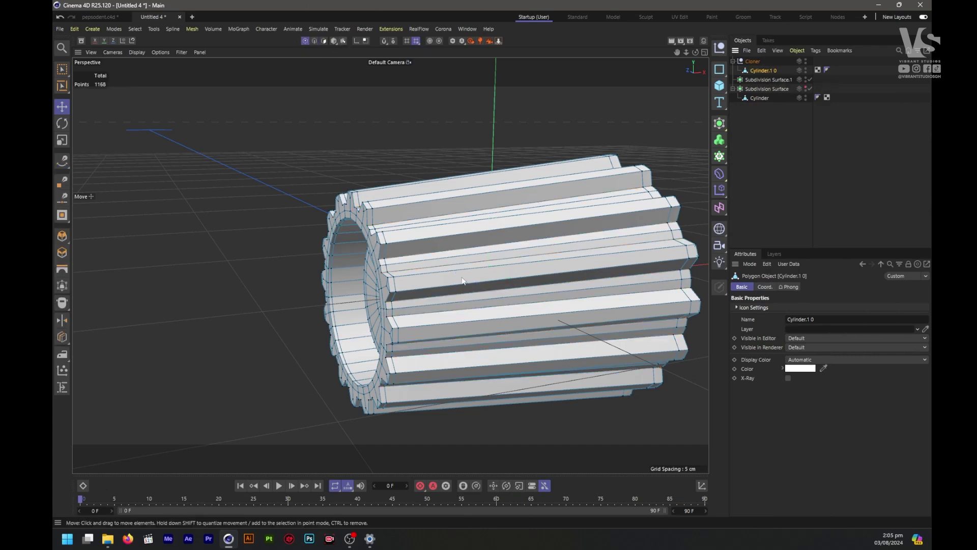
pyautogui.hotkey('ctrl', 'a')
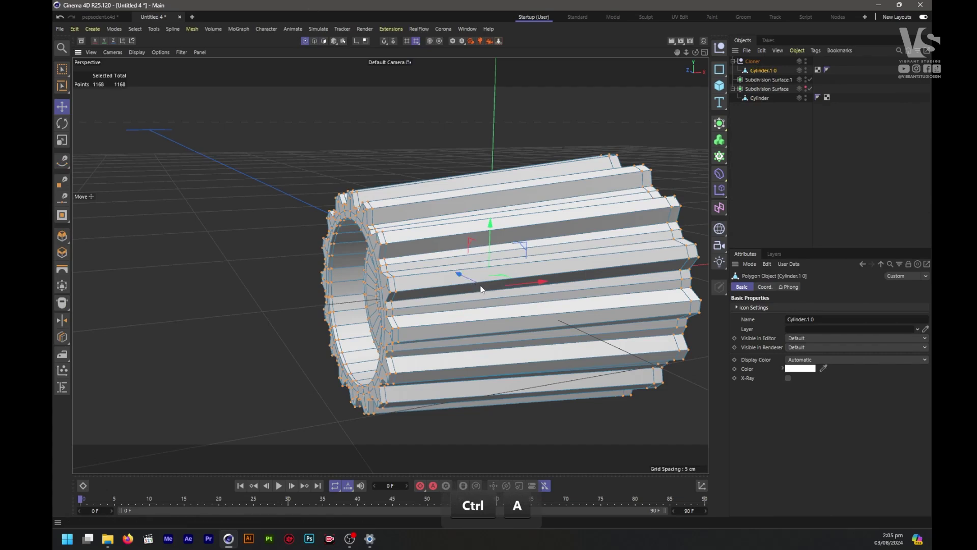
pyautogui.press('u')
pyautogui.press('o')
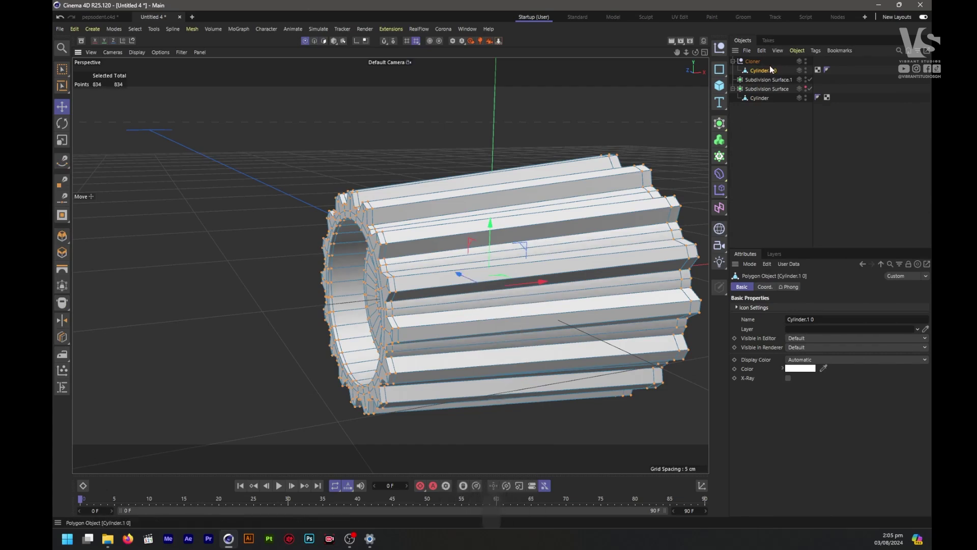
# Take the merged Cylinder.1 0 mesh out of the Cloner null and nest it under a new Subdivision Surface
pyautogui.moveTo(760, 73); pyautogui.dragTo(762, 77)
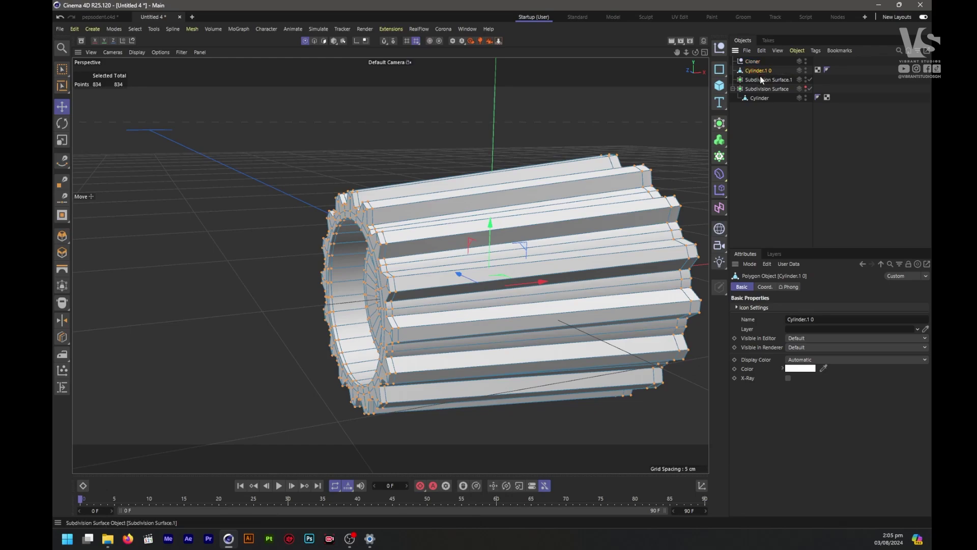
pyautogui.keyDown('alt'); pyautogui.click(718, 126); pyautogui.keyUp('alt')
pyautogui.moveTo(695, 52); pyautogui.dragTo(541, 183)
pyautogui.scroll(-5, 416, 242)
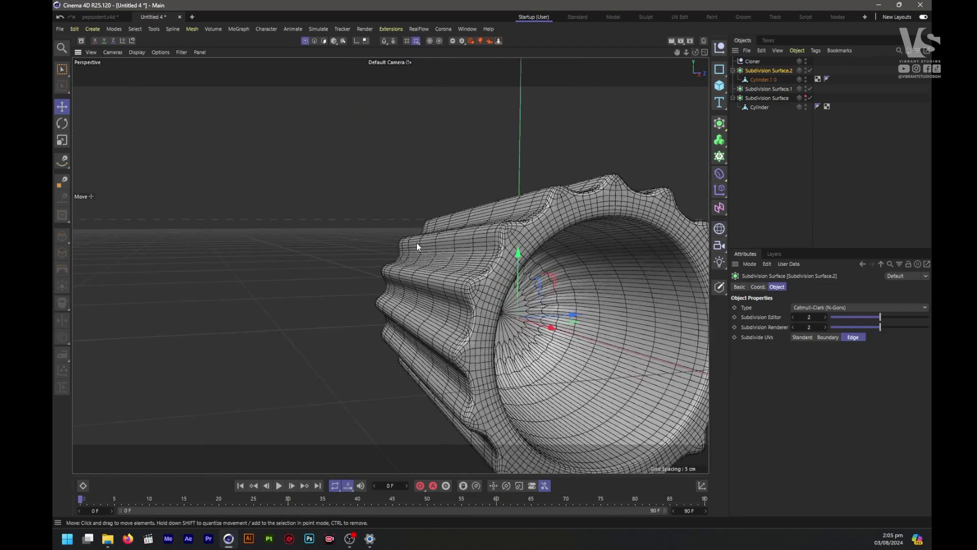
pyautogui.scroll(3, 497, 282)
# Add three concentric loop cuts to the cap's inner end face, the last at about 79% offset
pyautogui.click(767, 79)
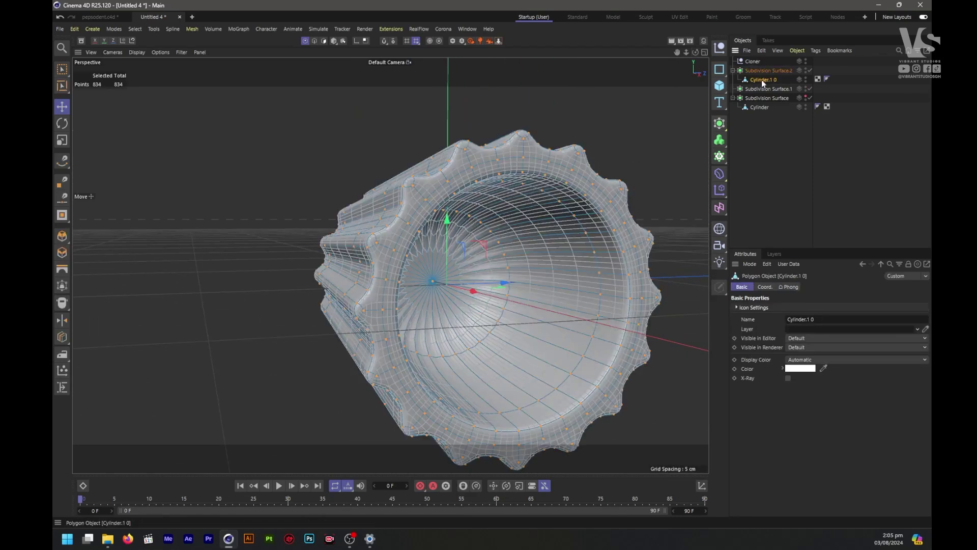
pyautogui.scroll(3, 501, 279)
pyautogui.press('k')
pyautogui.press('l')
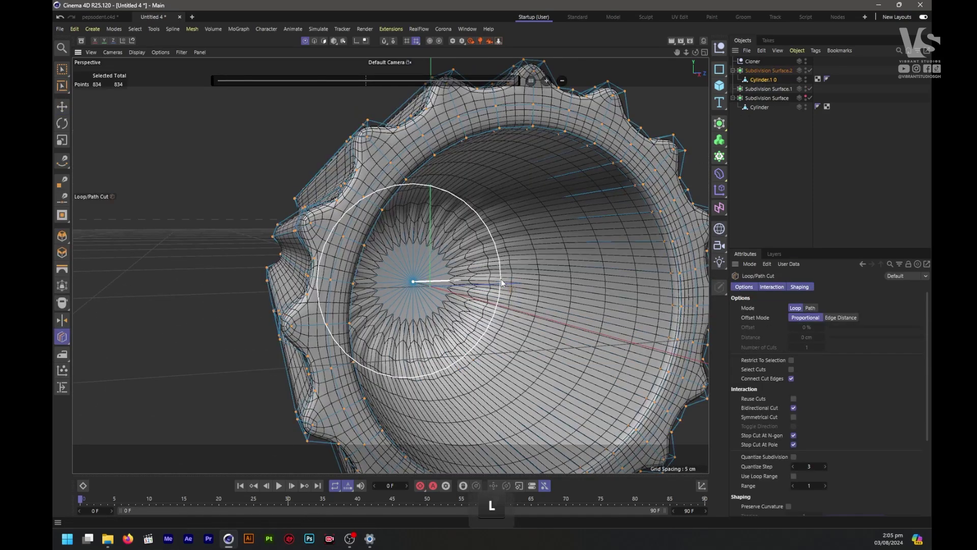
pyautogui.click(477, 279)
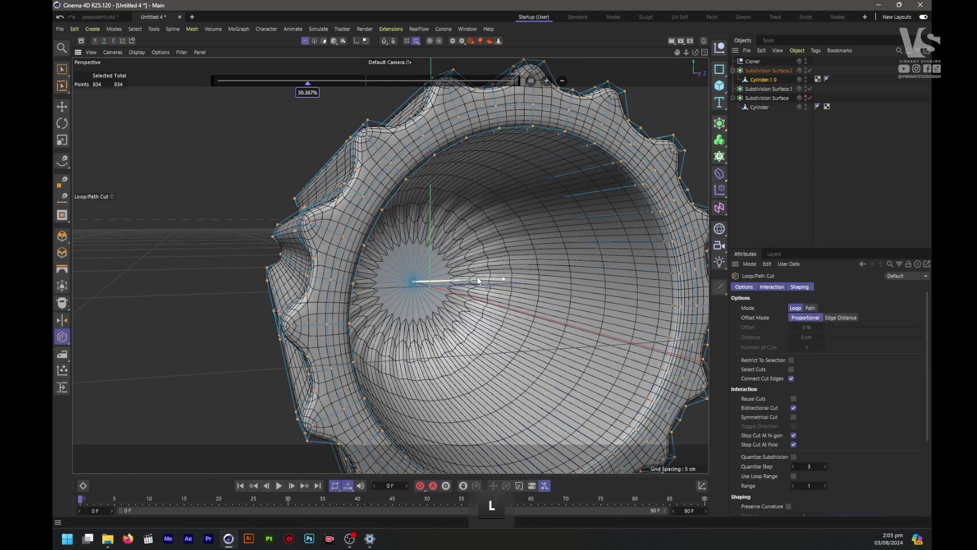
pyautogui.click(446, 278)
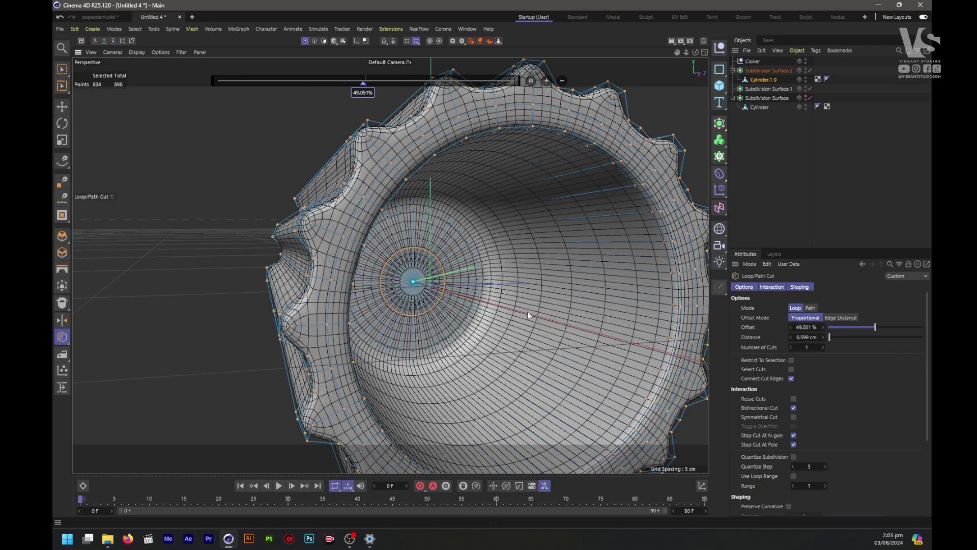
pyautogui.click(497, 300)
pyautogui.scroll(-5, 502, 351)
pyautogui.scroll(-2, 508, 340)
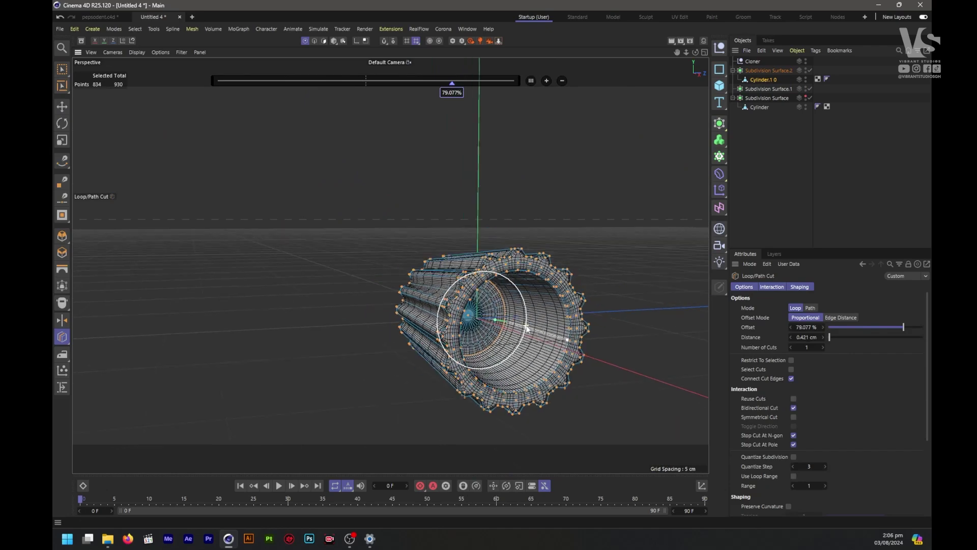
pyautogui.keyDown('alt'); pyautogui.moveTo(249, 258); pyautogui.dragTo(428, 257); pyautogui.keyUp('alt')
pyautogui.click(61, 107)
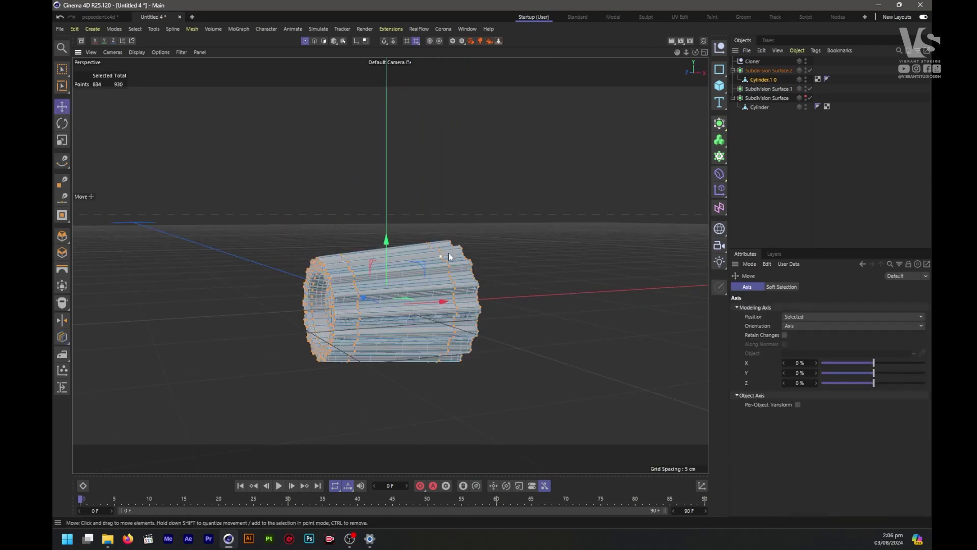
# Unhide the tube's Subdivision Surface and delete the empty Subdivision Surface.1 and Cloner null
pyautogui.click(333, 42)
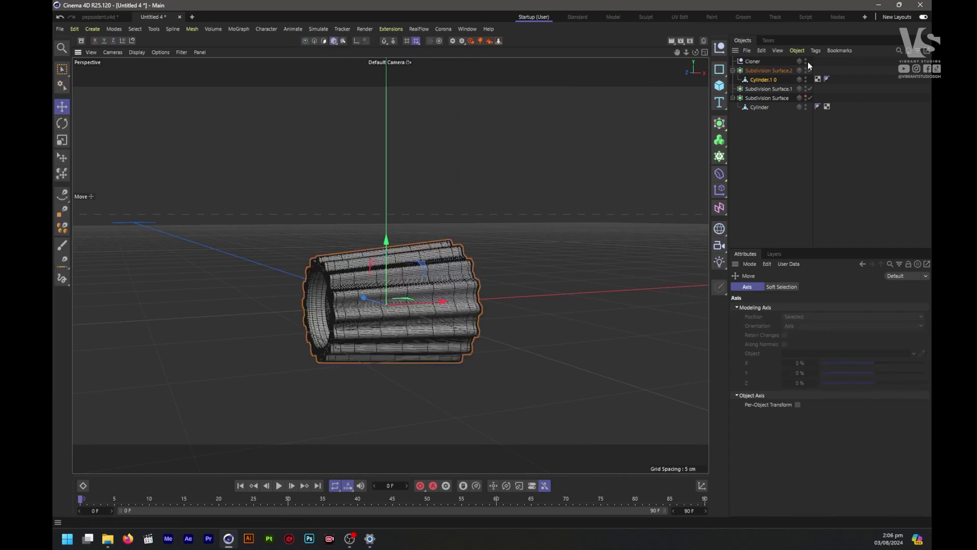
pyautogui.click(807, 97)
pyautogui.click(753, 89)
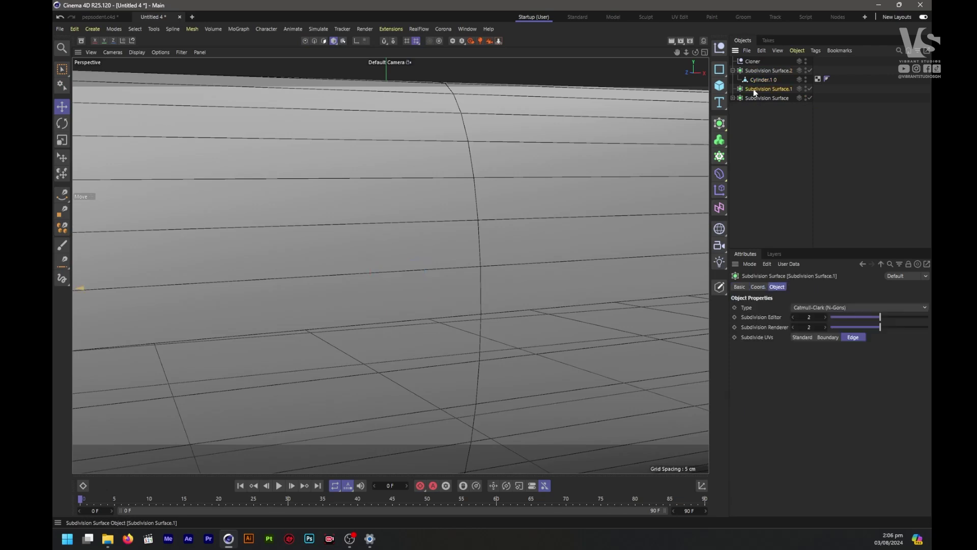
pyautogui.press('Delete')
pyautogui.scroll(-5, 457, 339)
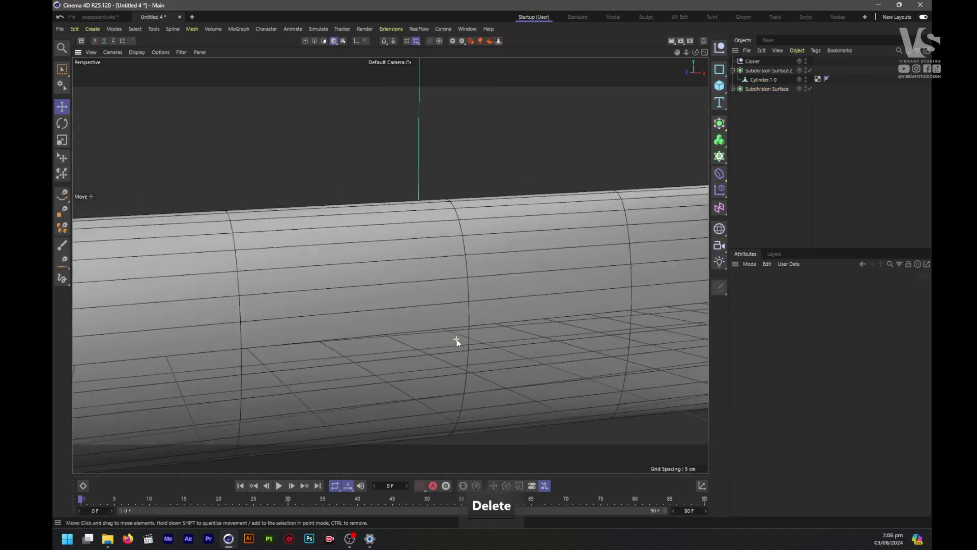
pyautogui.click(752, 62)
pyautogui.press('Delete')
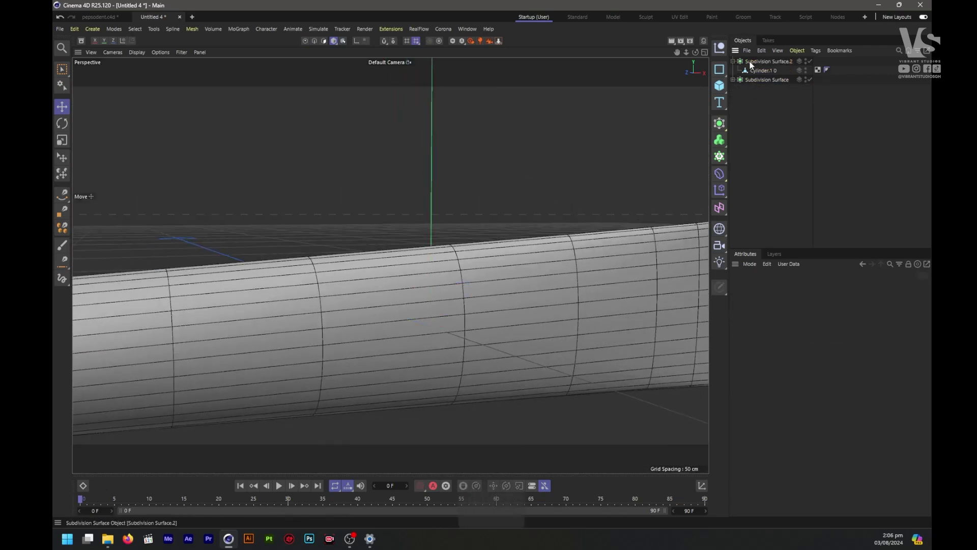
# Rename the tube's Subdivision Surface as paste and the cap's Subdivision Surface as cap
pyautogui.click(756, 71)
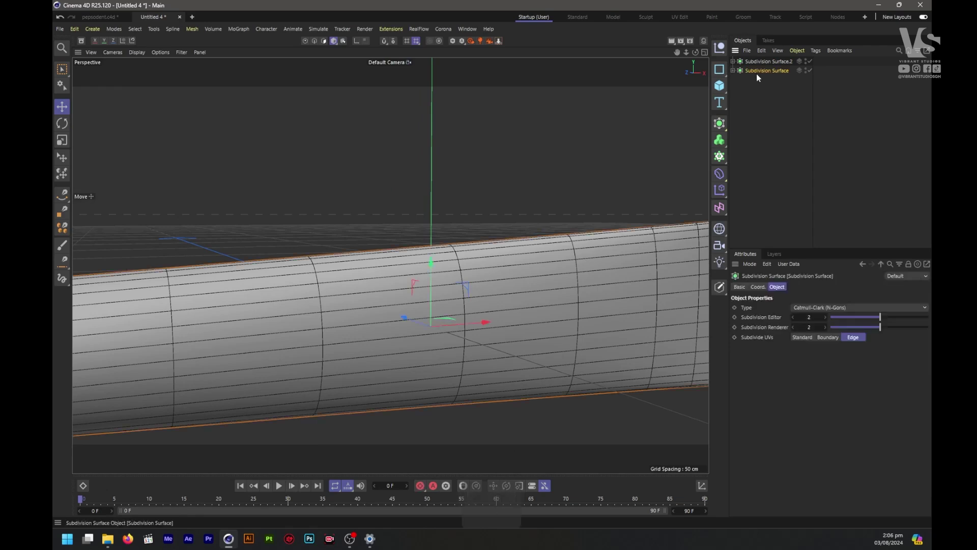
pyautogui.doubleClick(774, 73)
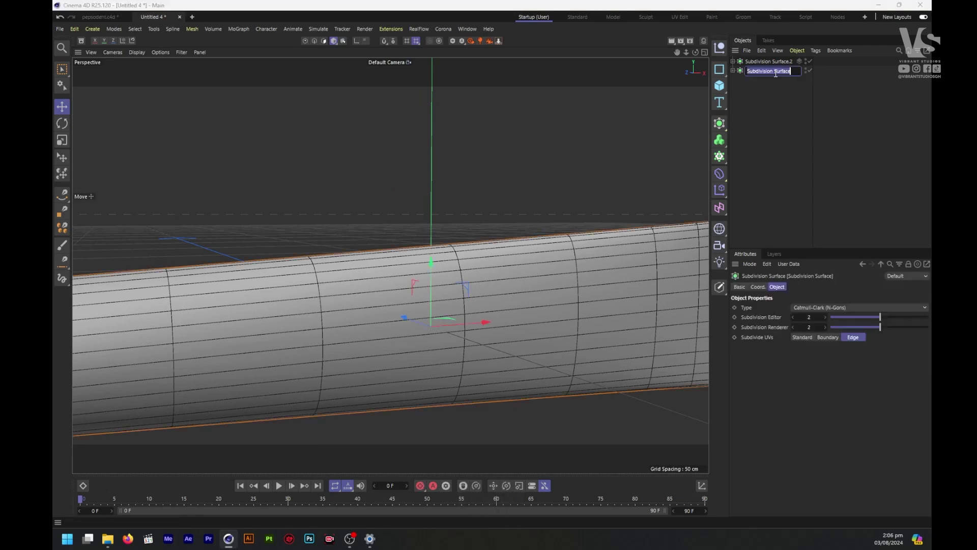
pyautogui.write('pa')
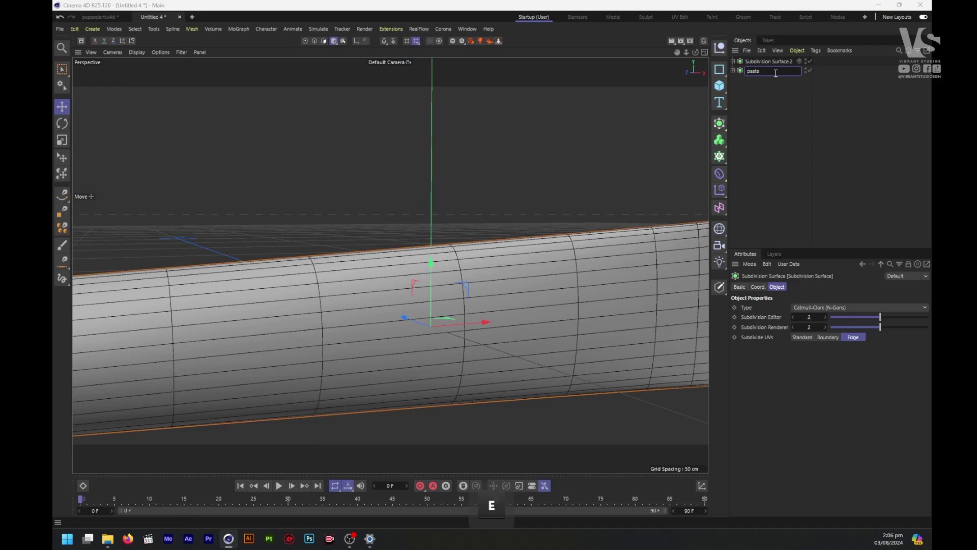
pyautogui.write('ste')
pyautogui.press('Return')
pyautogui.doubleClick(767, 62)
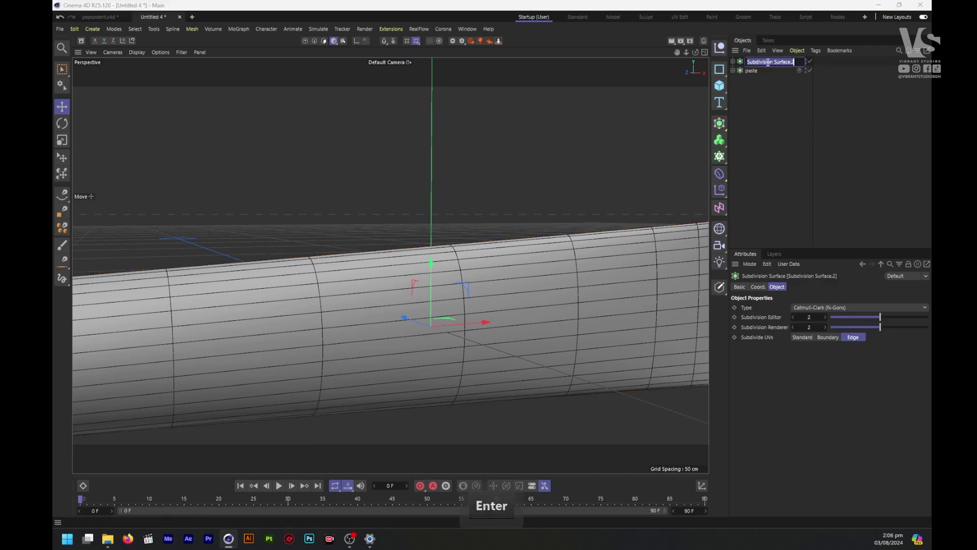
pyautogui.write('cap')
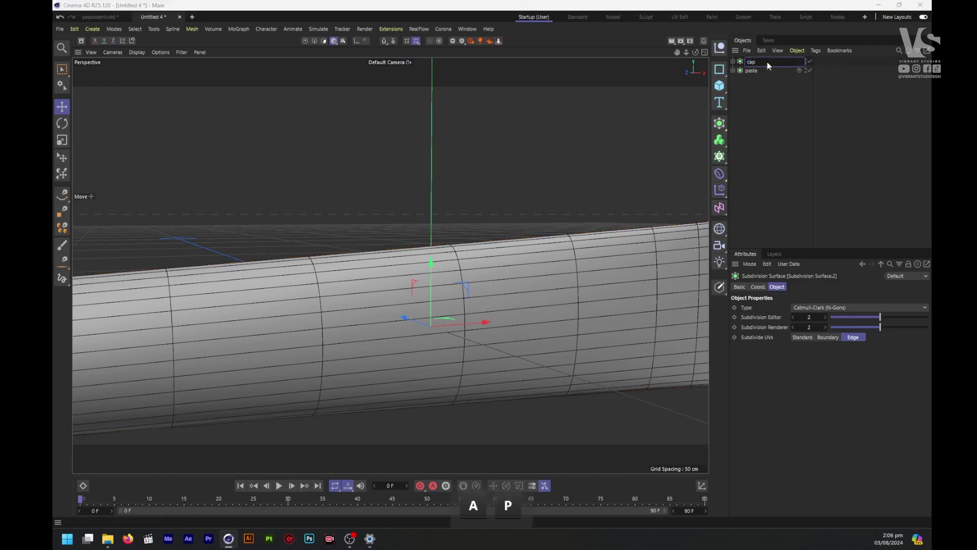
pyautogui.press('Return')
pyautogui.scroll(-4, 511, 163)
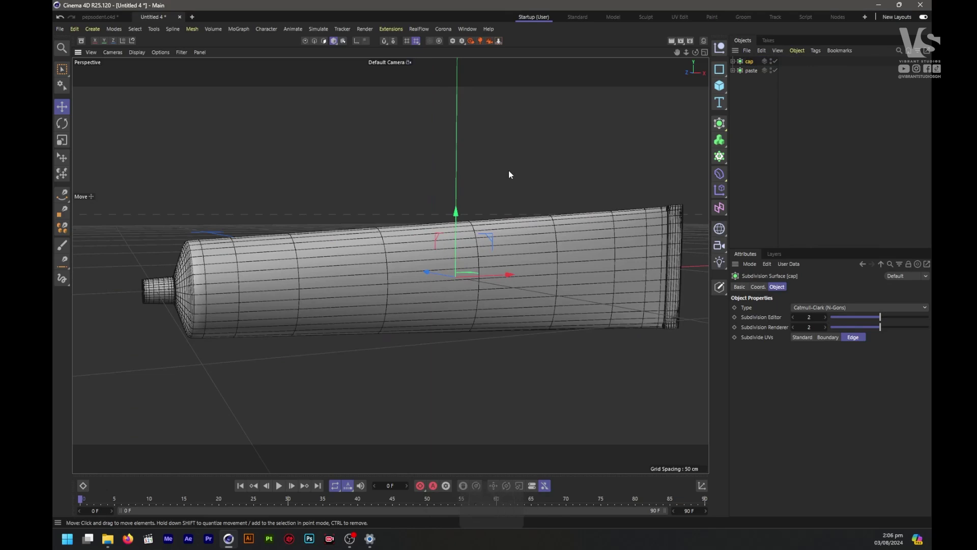
# Move the whole cap object out of the tube body onto the nozzle, seating it against the tube's shoulder
pyautogui.scroll(5, 148, 288)
pyautogui.scroll(2, 129, 291)
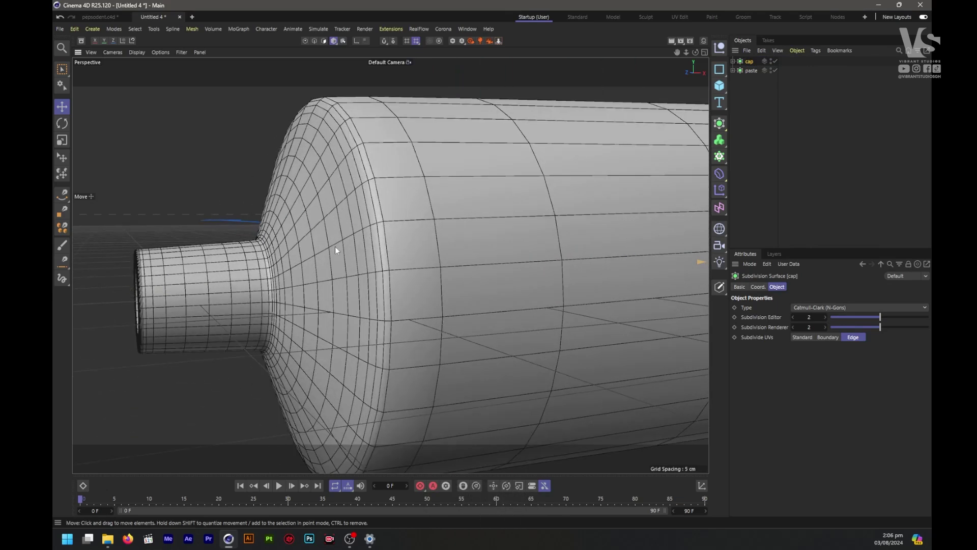
pyautogui.click(733, 61)
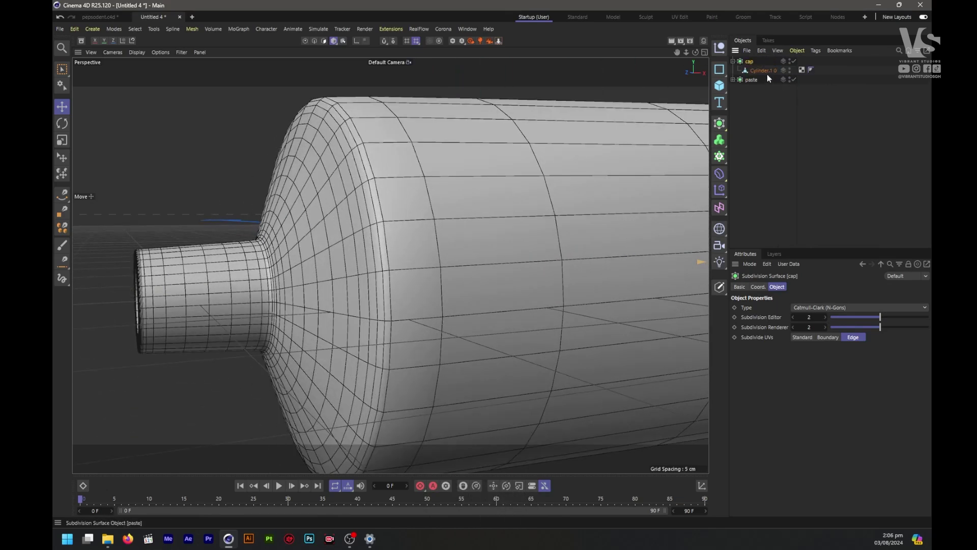
pyautogui.click(762, 71)
pyautogui.click(735, 61)
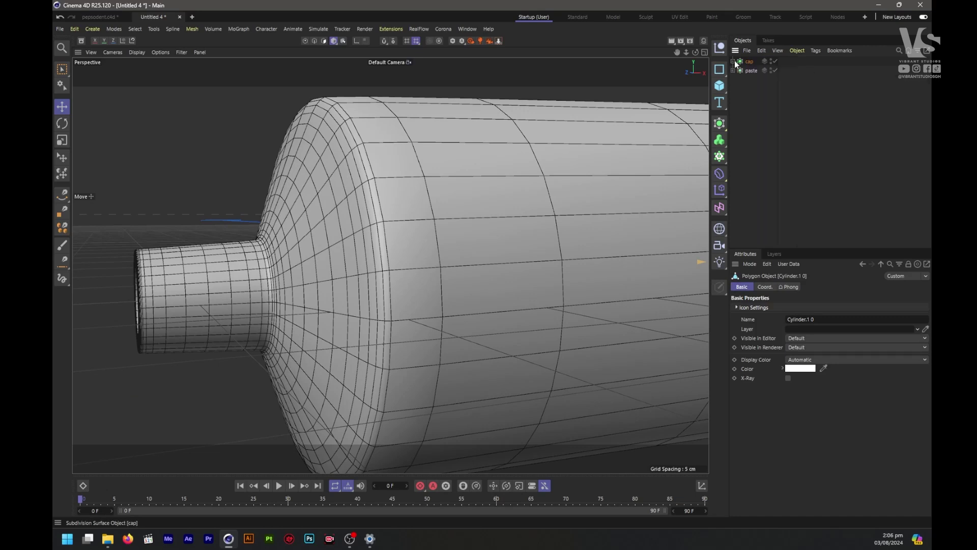
pyautogui.click(746, 61)
pyautogui.scroll(-2, 389, 318)
pyautogui.scroll(-8, 335, 322)
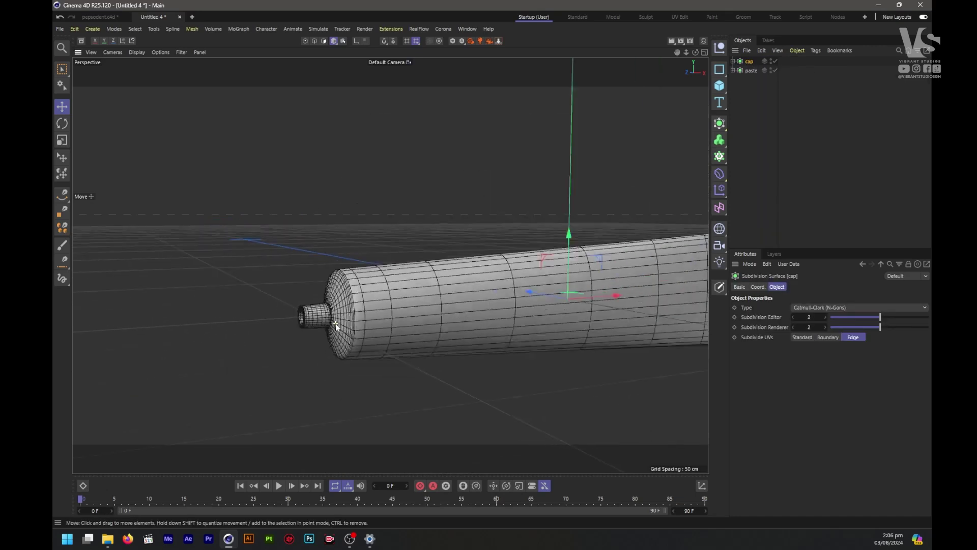
pyautogui.moveTo(533, 305); pyautogui.dragTo(384, 339)
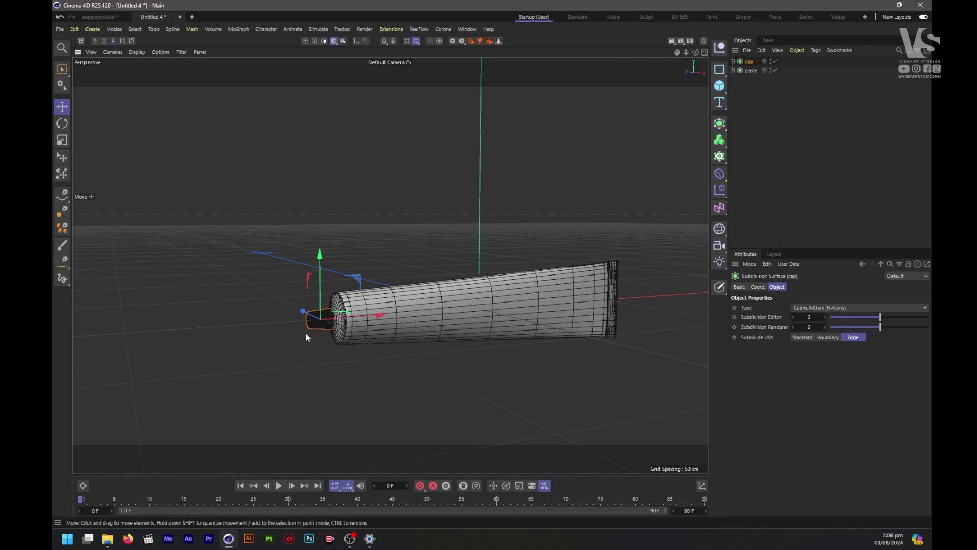
pyautogui.scroll(10, 306, 333)
pyautogui.moveTo(345, 314); pyautogui.dragTo(334, 322)
pyautogui.scroll(-10, 246, 301)
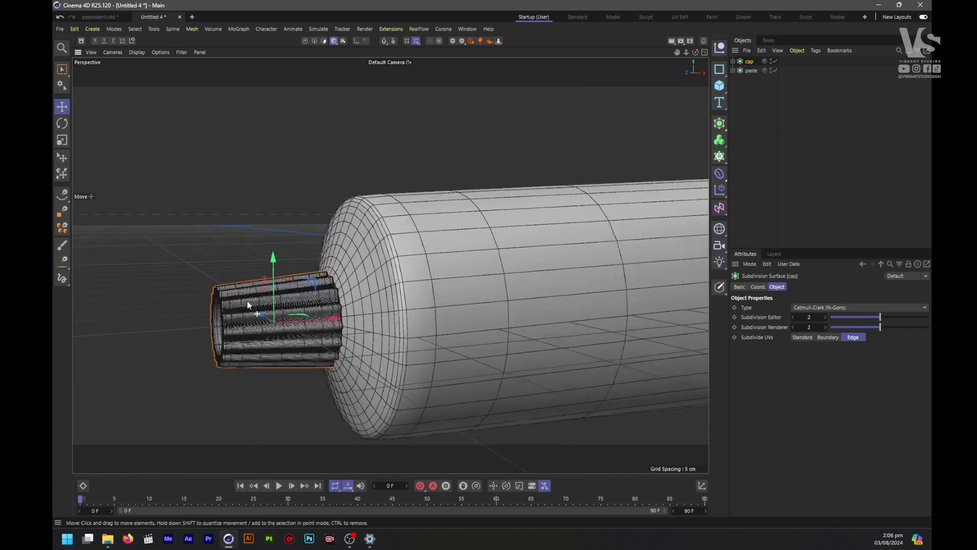
# Set the perspective view's display to Gouraud Shading without lines
pyautogui.moveTo(696, 52); pyautogui.dragTo(684, 81)
pyautogui.scroll(-3, 450, 94)
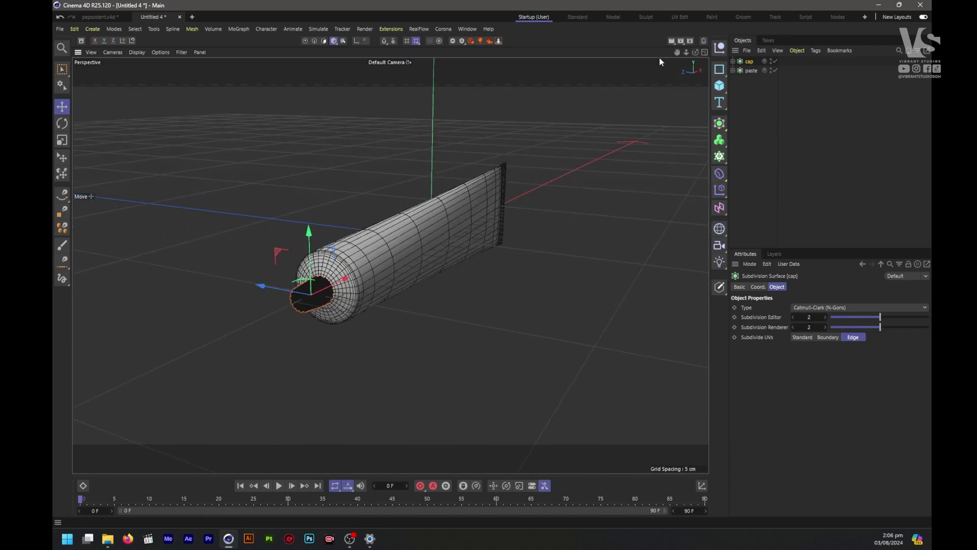
pyautogui.press('b')
pyautogui.click(136, 51)
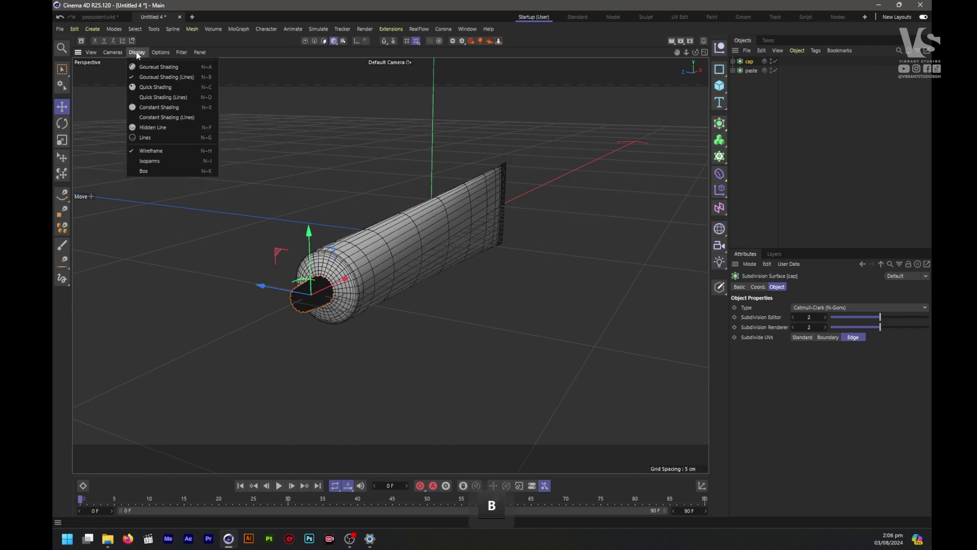
pyautogui.click(139, 63)
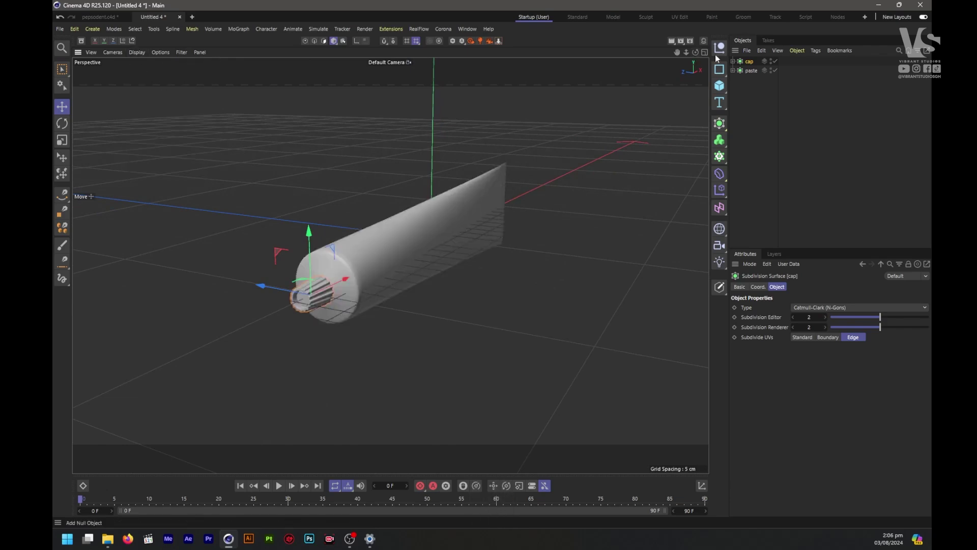
# Render a preview in the perspective view showing the capped tube from the side
pyautogui.moveTo(688, 53); pyautogui.dragTo(830, 53)
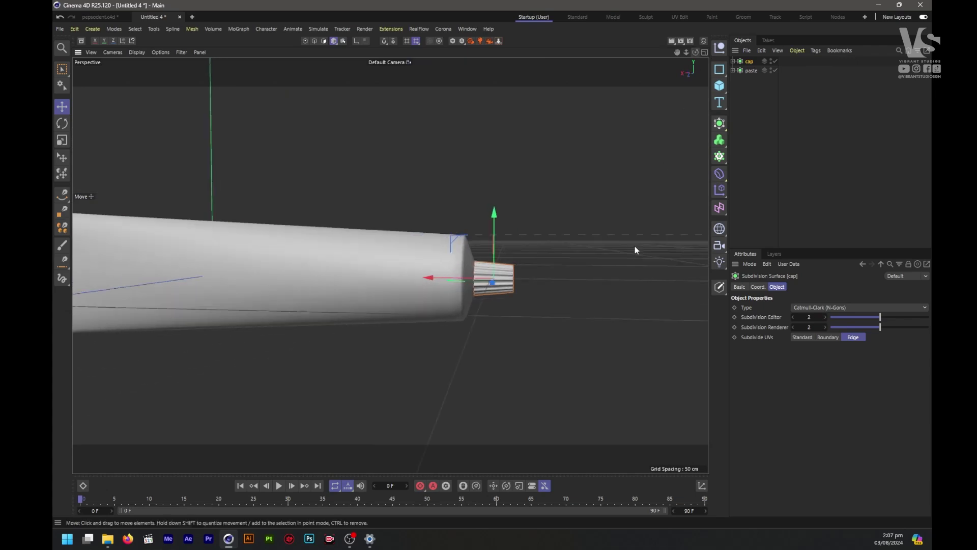
pyautogui.scroll(-5, 634, 257)
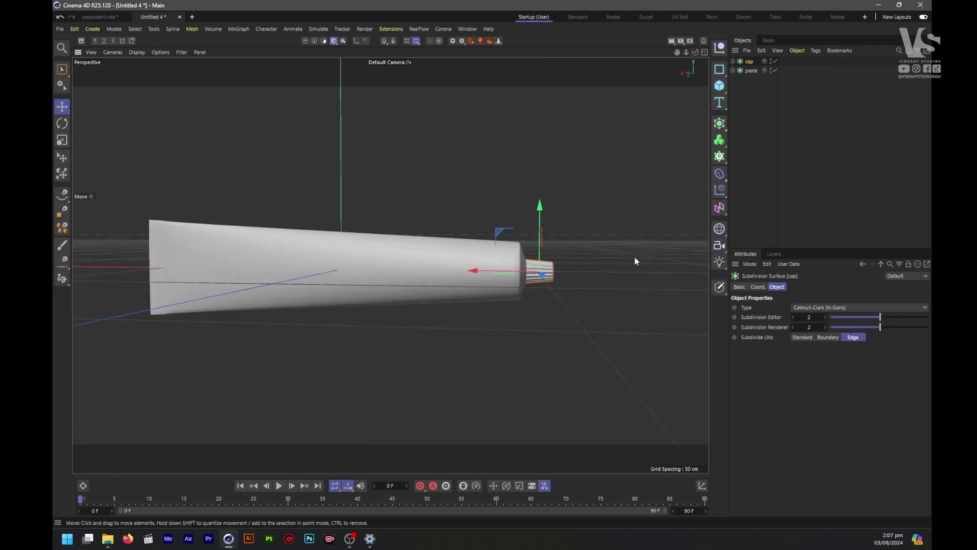
pyautogui.click(670, 42)
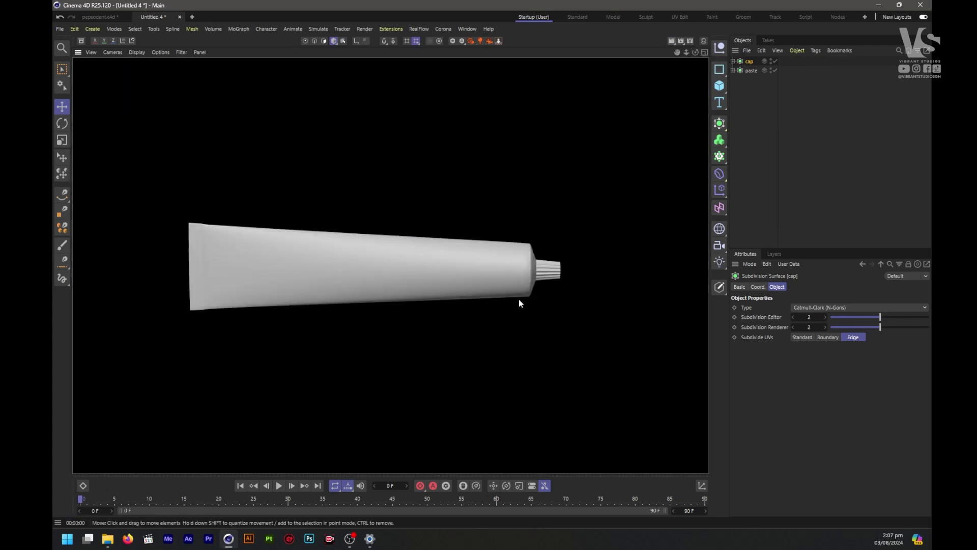
pyautogui.scroll(-1, 518, 298)
pyautogui.scroll(-1, 519, 299)
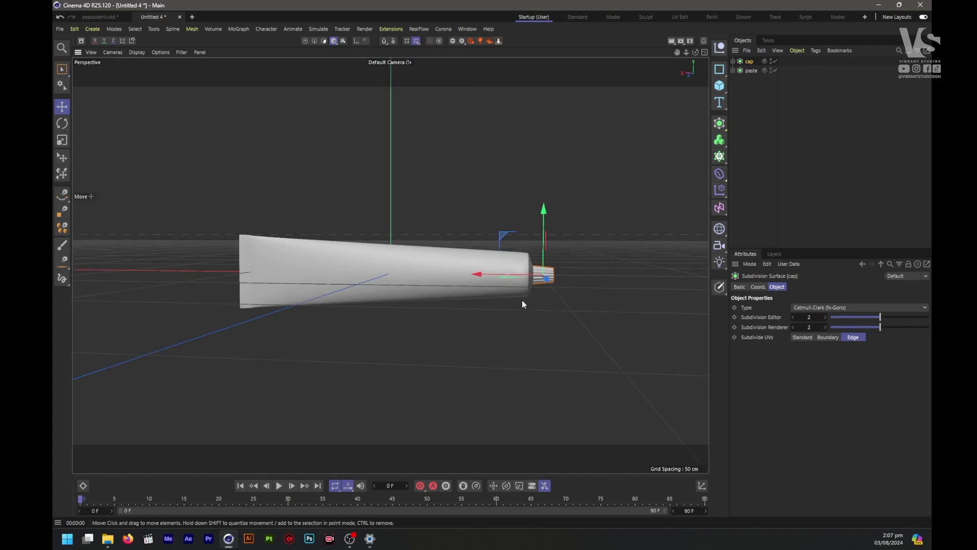